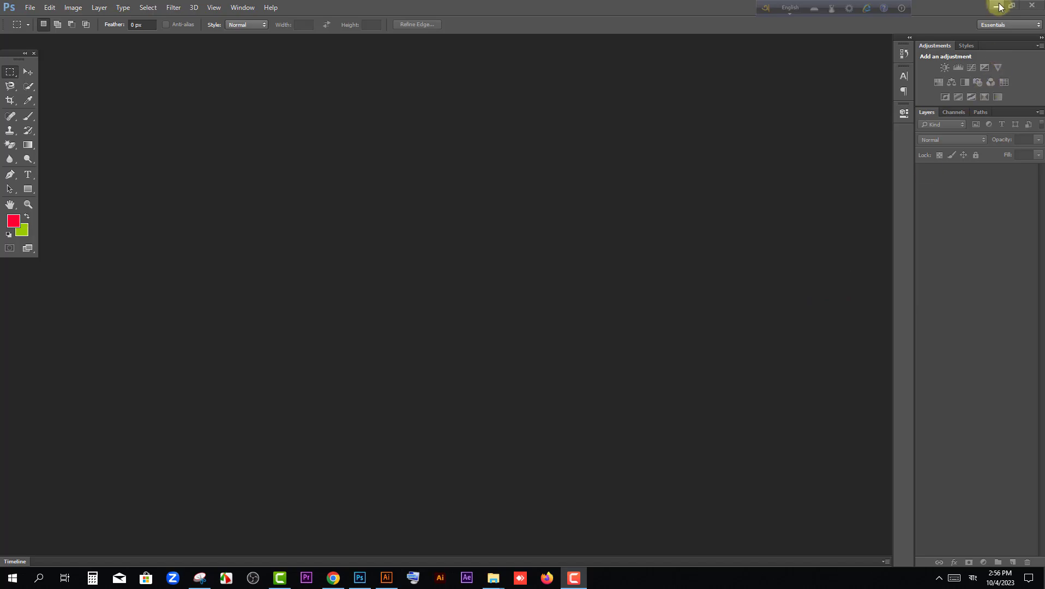
Step: Show the desktop, preview the photo IMG_8876.jpg, and close the viewer
{"action": "left_click", "coordinate": [997, 6]}
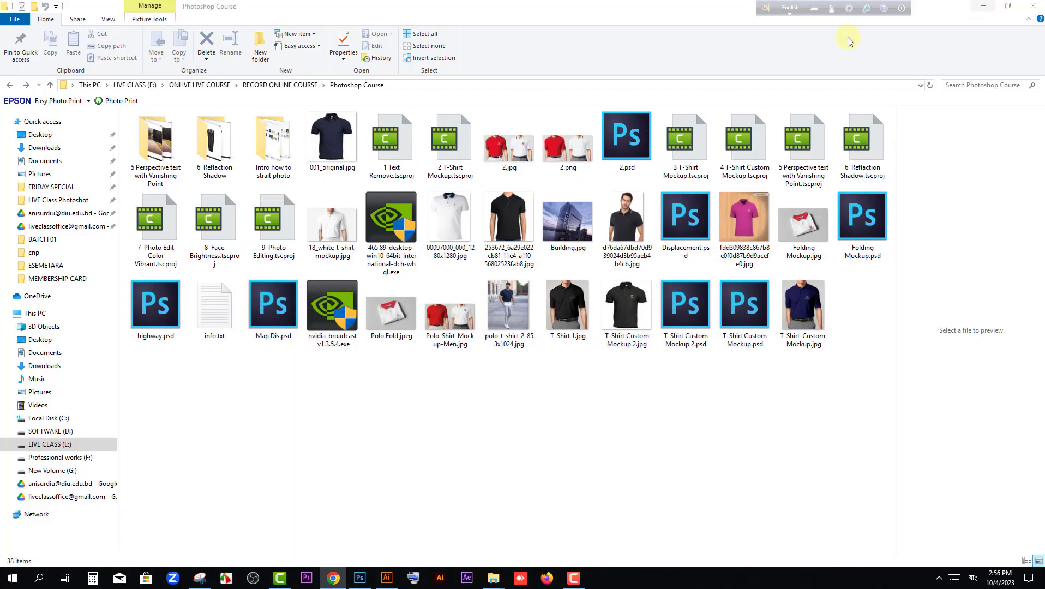
{"action": "left_click", "coordinate": [991, 6]}
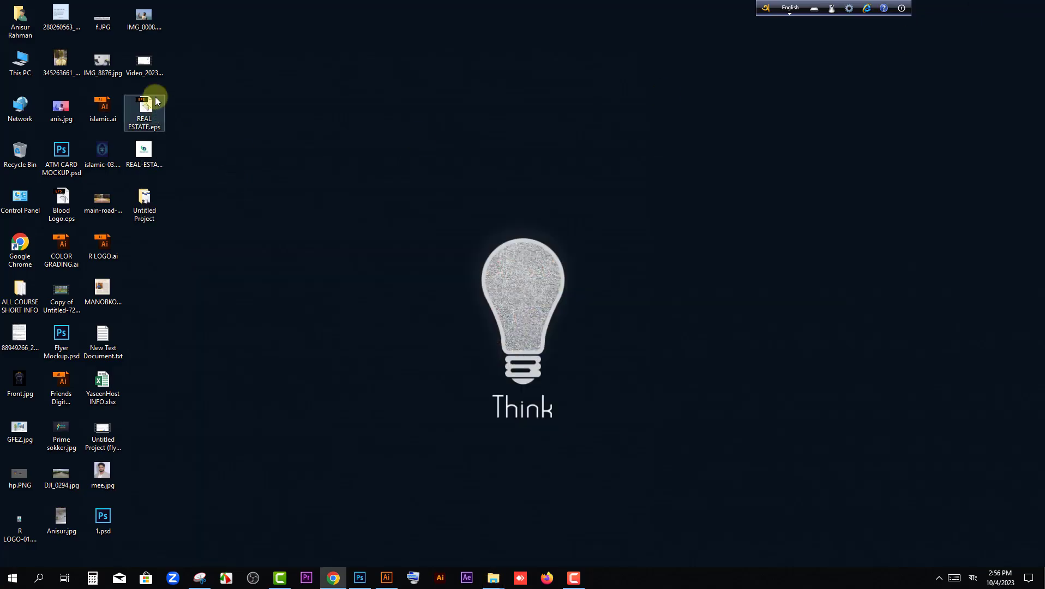
{"action": "right_click", "coordinate": [102, 66]}
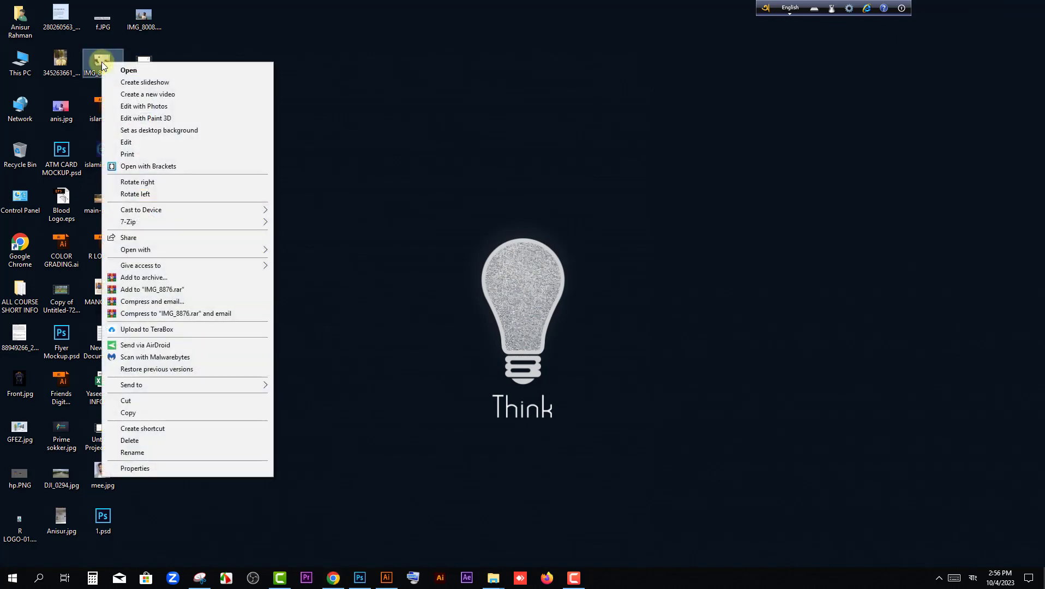
{"action": "double_click", "coordinate": [100, 56]}
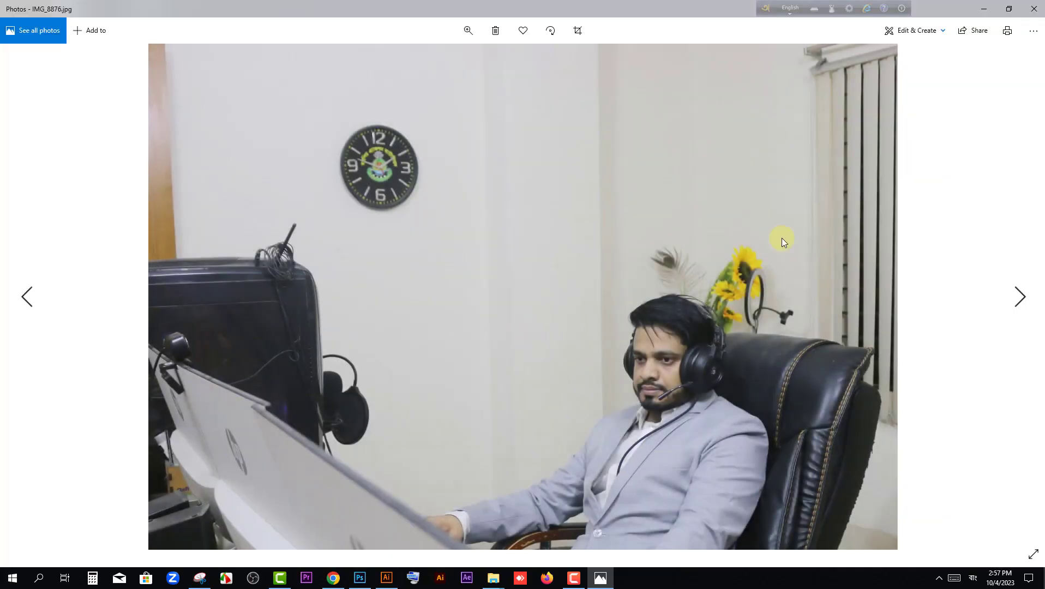
{"action": "left_click", "coordinate": [1033, 9]}
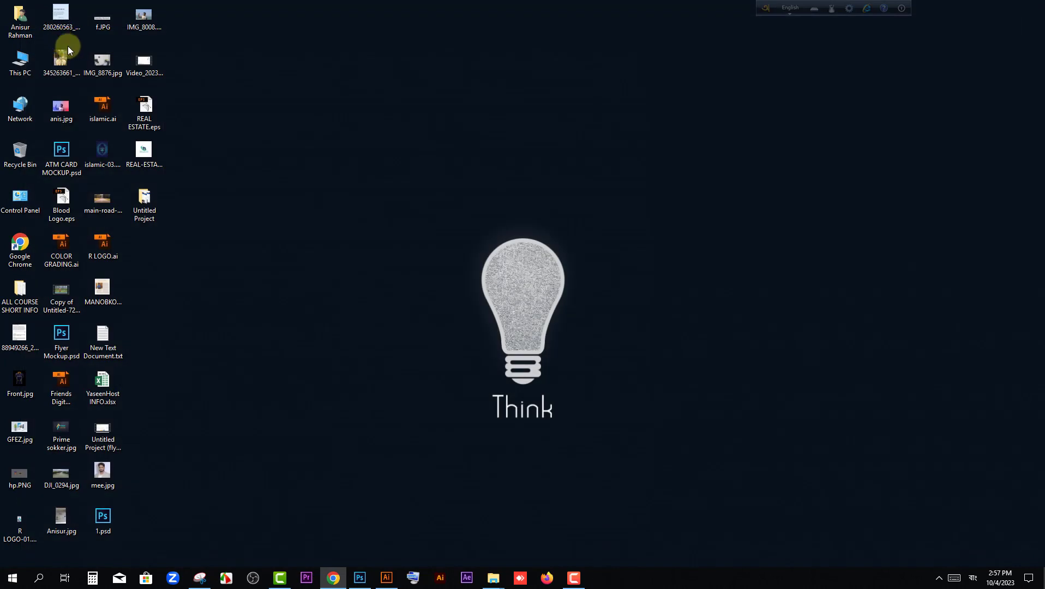
Step: Open the desktop photo IMG_8876.jpg in Photoshop
{"action": "right_click", "coordinate": [95, 64]}
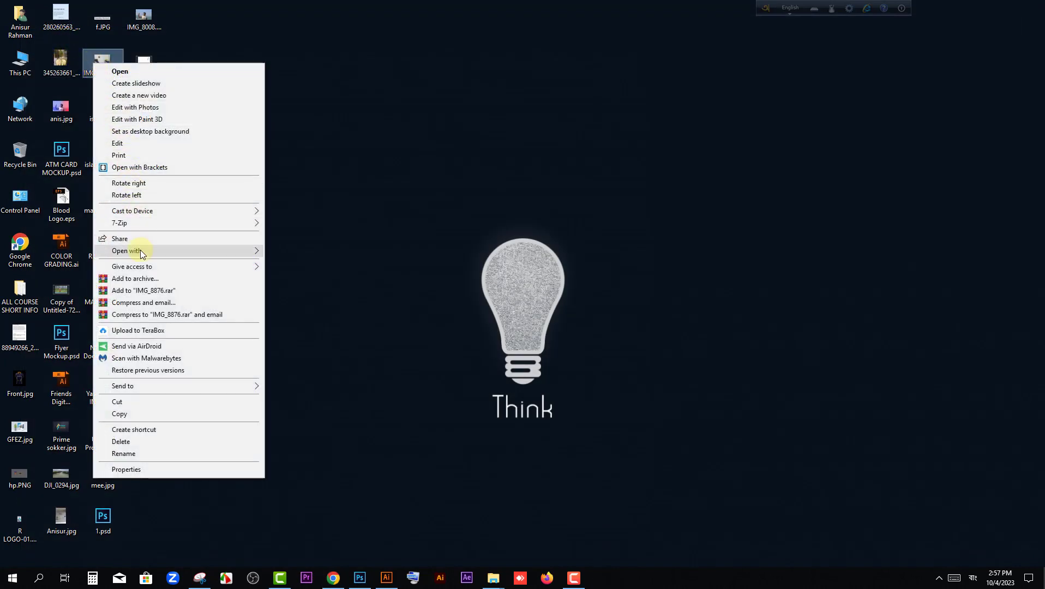
{"action": "mouse_move", "coordinate": [140, 249]}
{"action": "left_click", "coordinate": [344, 266]}
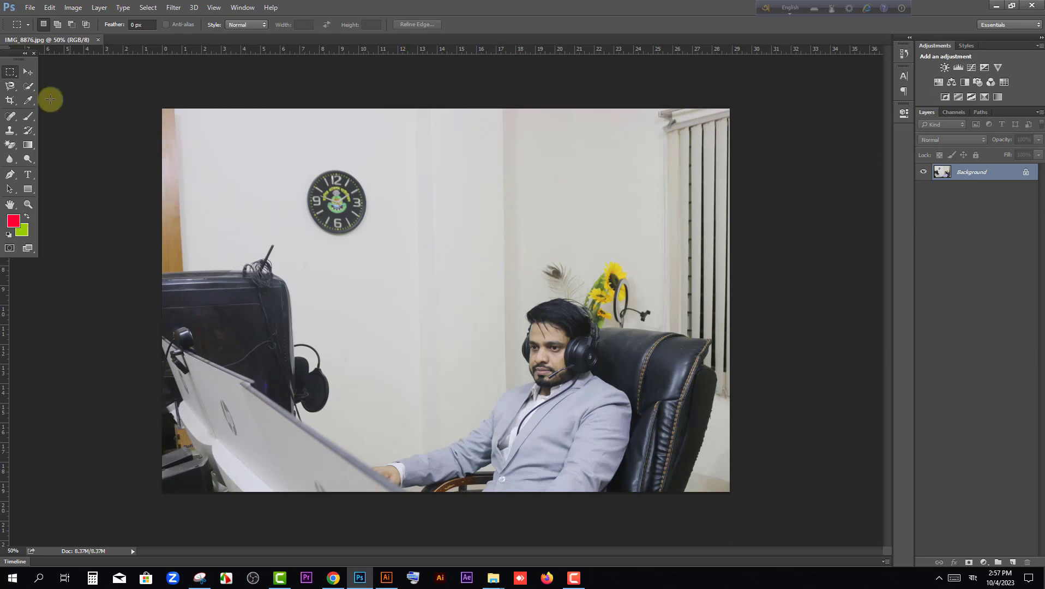
{"action": "left_click", "coordinate": [11, 101]}
{"action": "left_click_drag", "start_coordinate": [254, 301], "coordinate": [231, 300]}
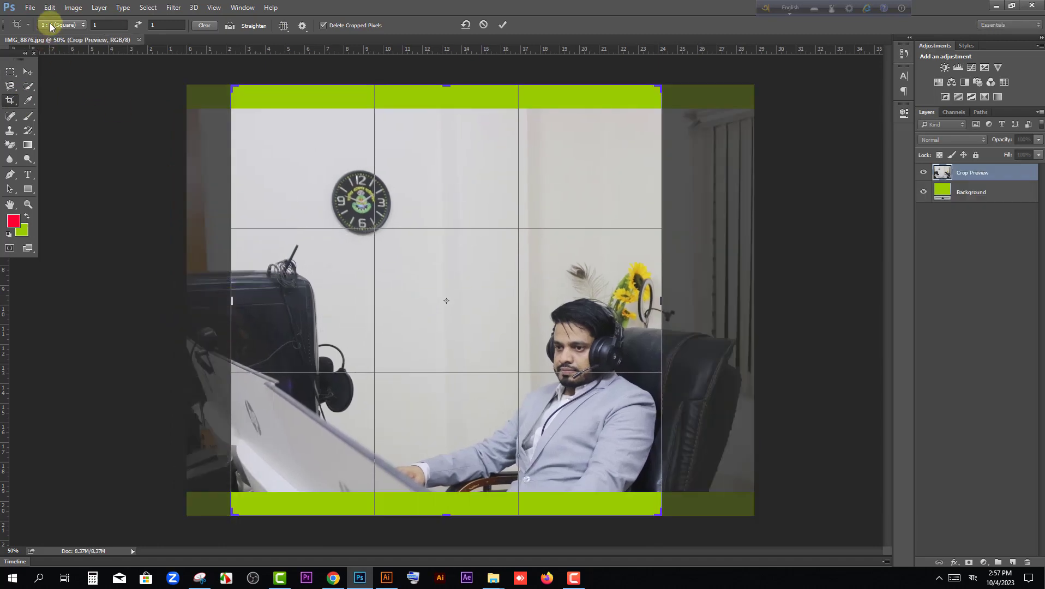
{"action": "left_click", "coordinate": [28, 72]}
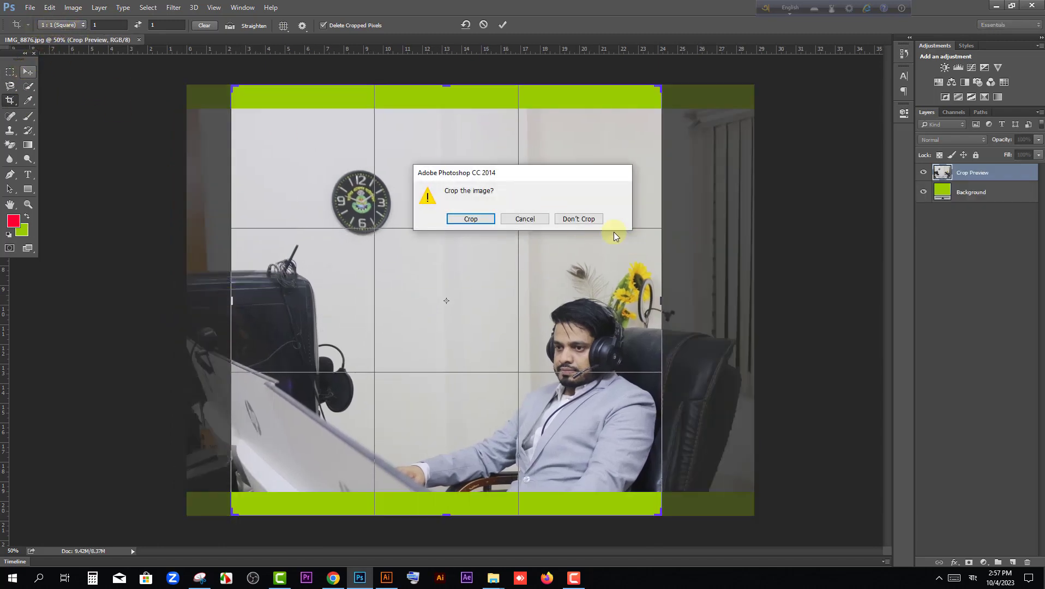
{"action": "left_click", "coordinate": [574, 220]}
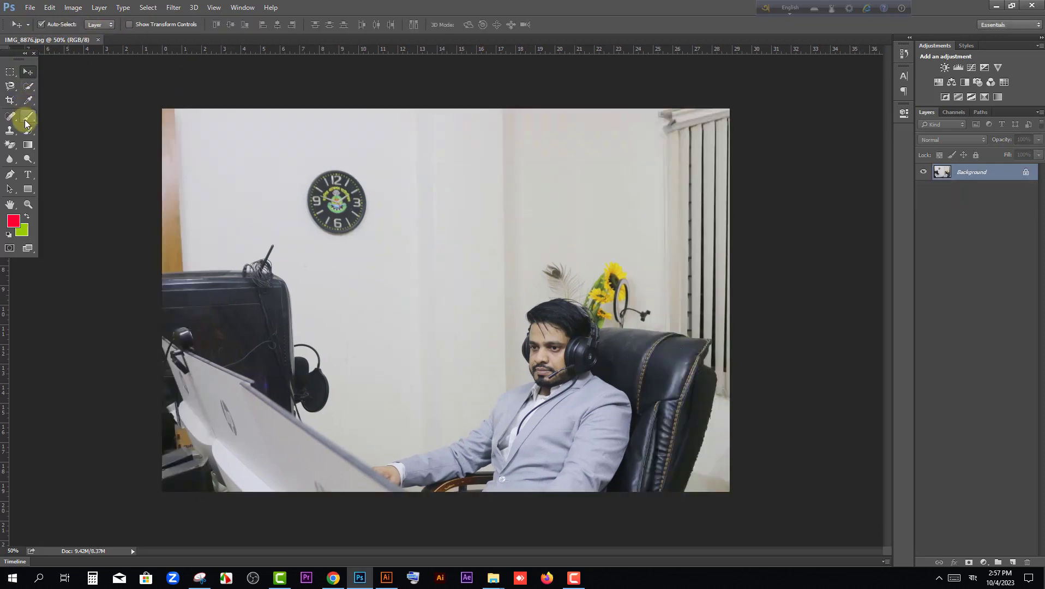
Step: Clear the Crop tool's fixed 1:1 (Square) ratio and discard the pending crop
{"action": "left_click", "coordinate": [11, 100]}
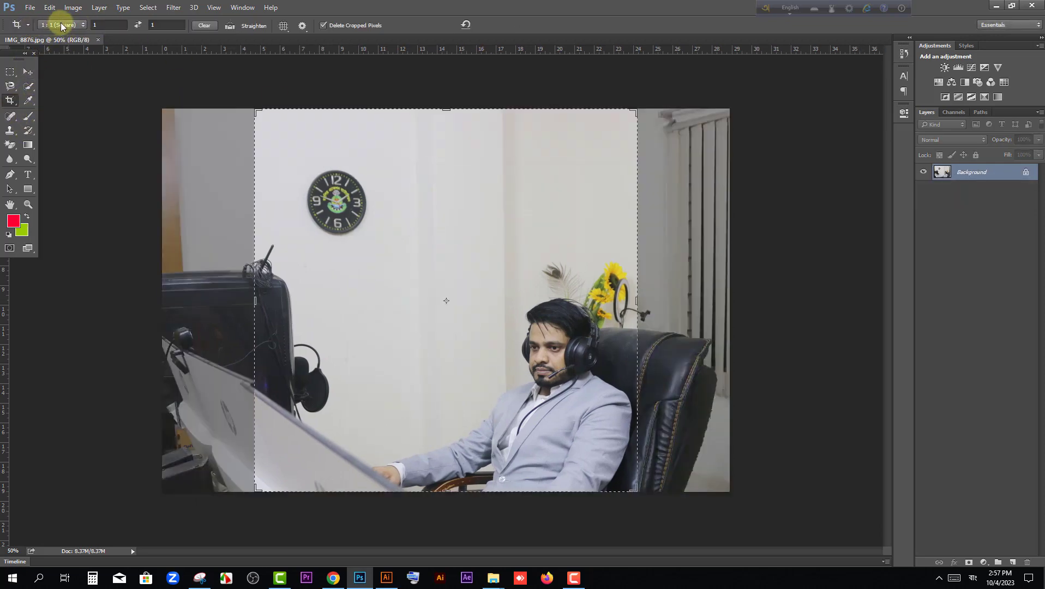
{"action": "left_click", "coordinate": [61, 25]}
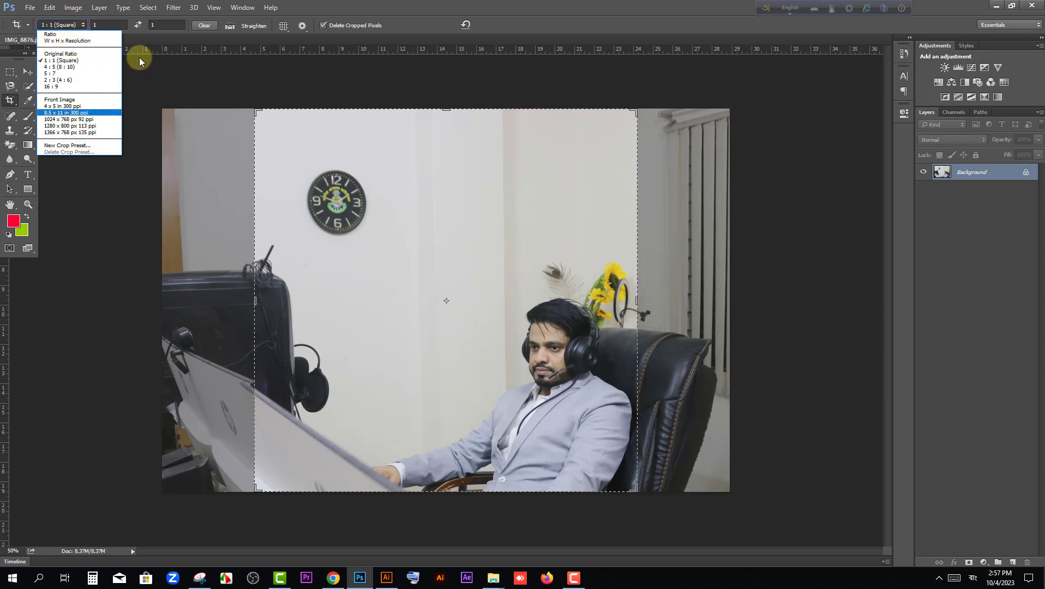
{"action": "left_click", "coordinate": [182, 22]}
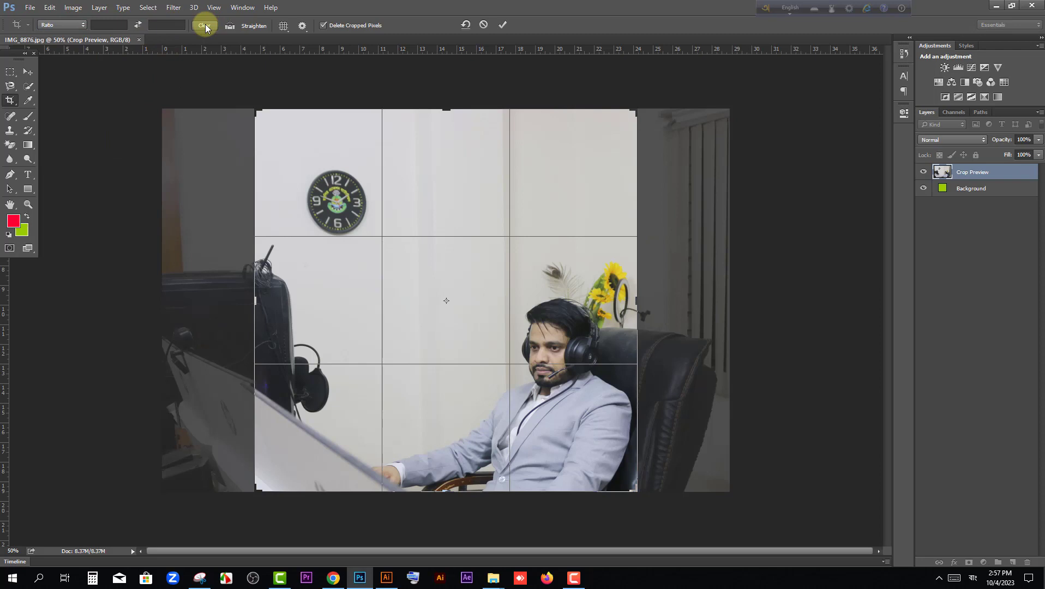
{"action": "left_click", "coordinate": [27, 71]}
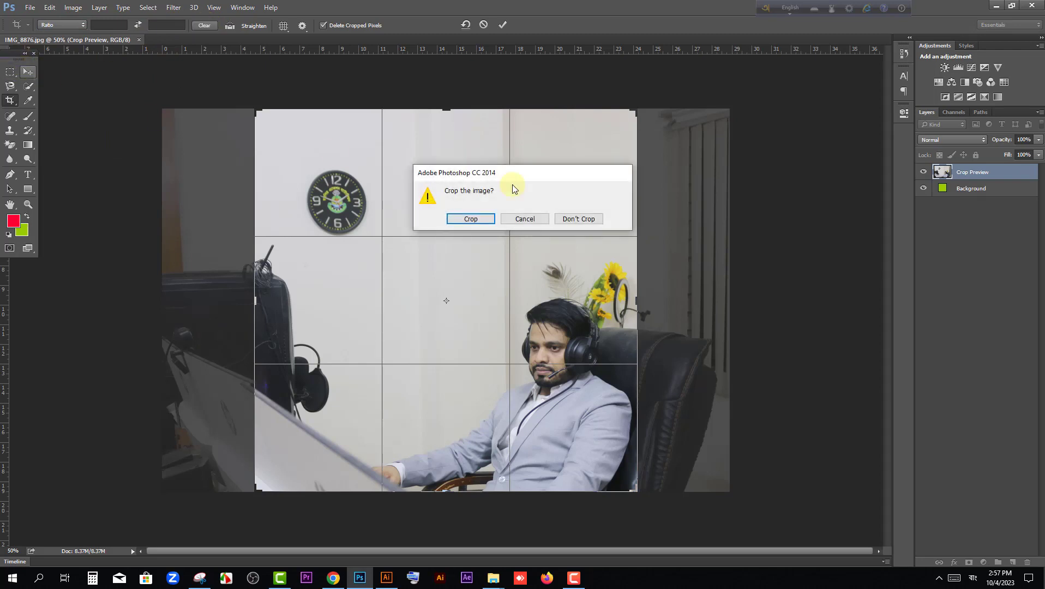
{"action": "left_click", "coordinate": [578, 218]}
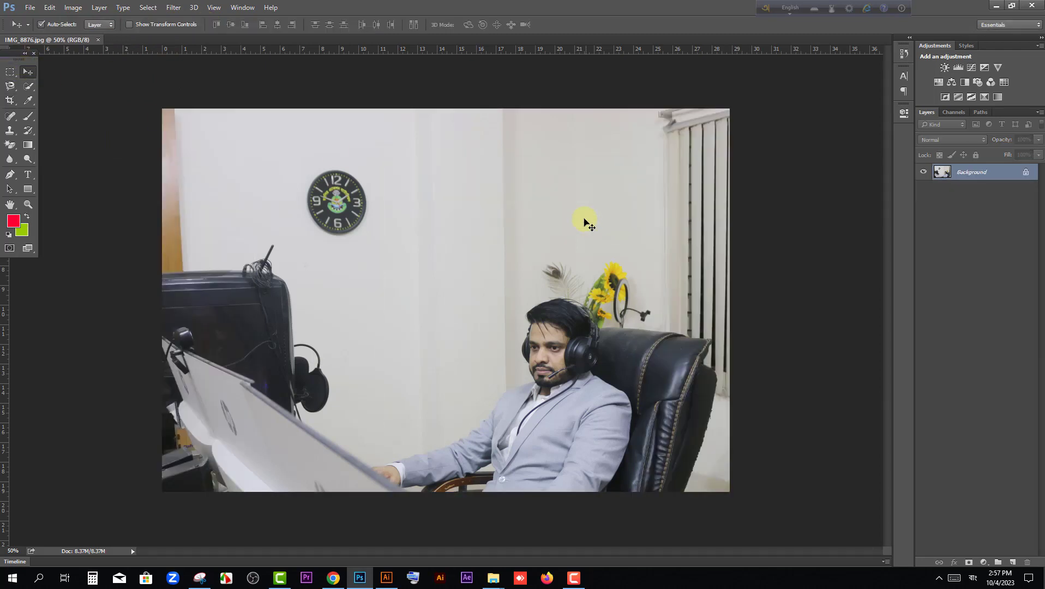
Step: Crop the photo to an upright frame around the seated man, cutting away the clock, the monitors and the window blinds
{"action": "left_click", "coordinate": [9, 101]}
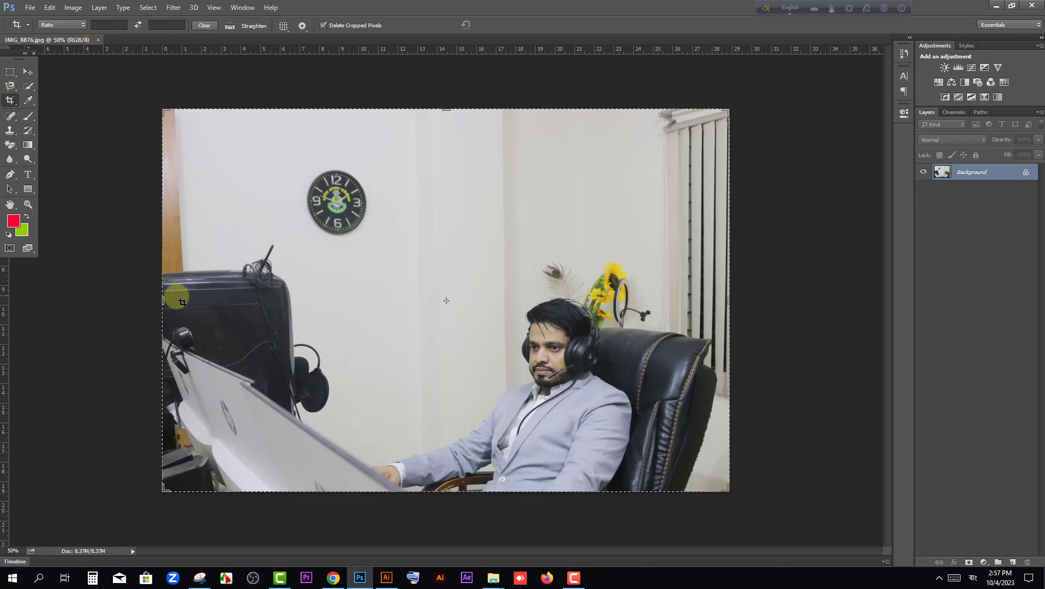
{"action": "left_click_drag", "start_coordinate": [163, 301], "coordinate": [264, 300]}
{"action": "left_click_drag", "start_coordinate": [630, 298], "coordinate": [606, 299]}
{"action": "left_click_drag", "start_coordinate": [450, 112], "coordinate": [450, 150]}
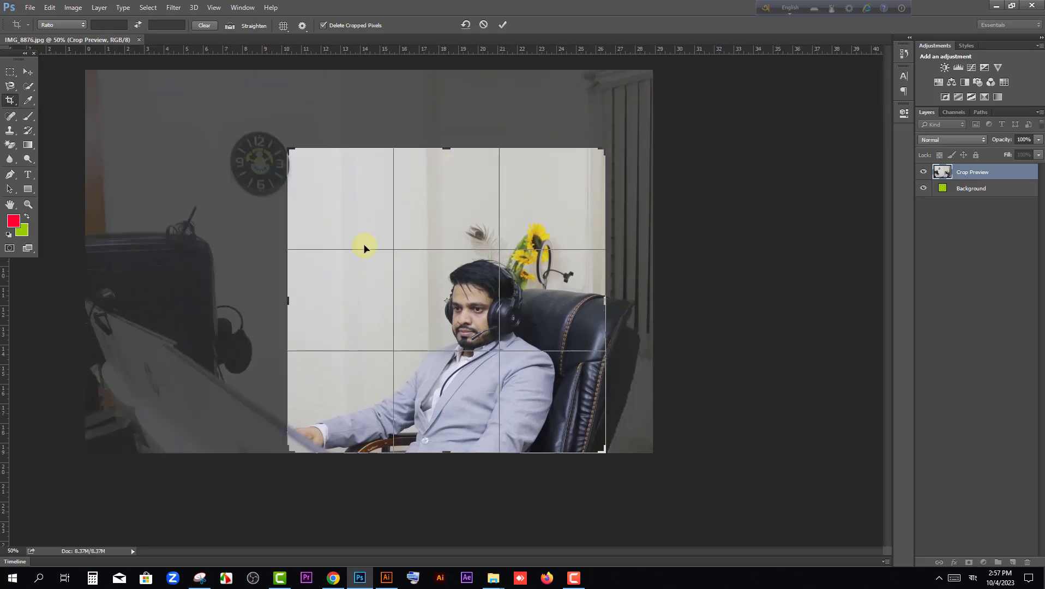
{"action": "left_click_drag", "start_coordinate": [289, 301], "coordinate": [326, 287]}
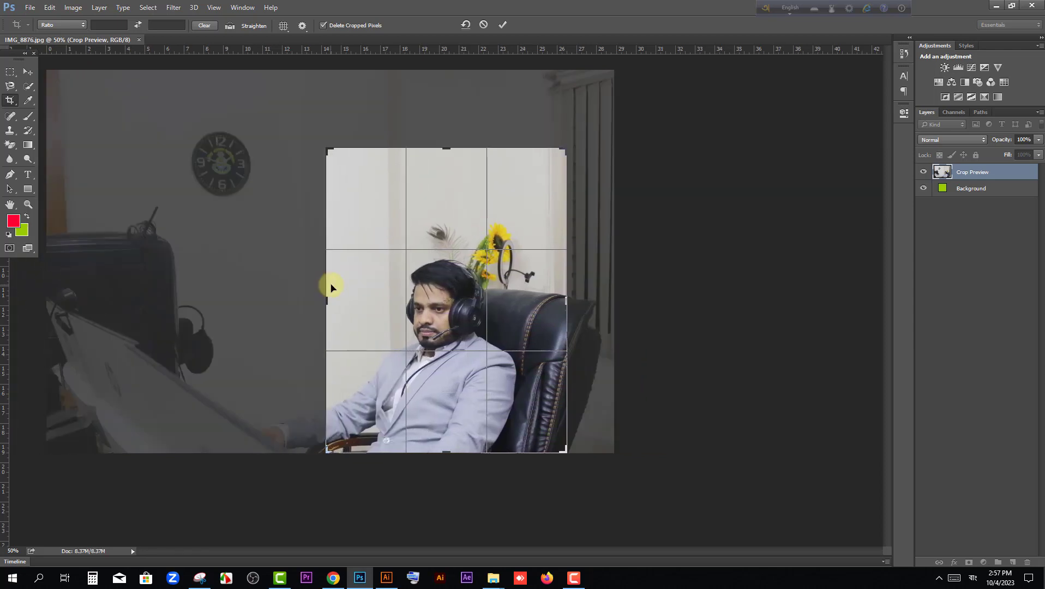
{"action": "key", "text": "Return"}
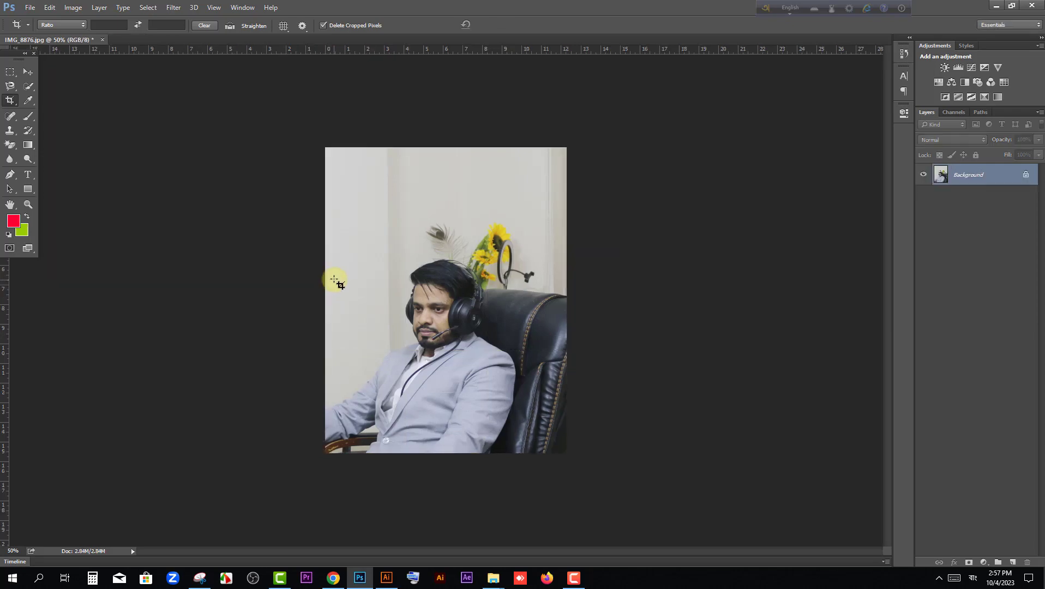
Step: Examine the man's face up close for skin blemishes
{"action": "scroll", "coordinate": [409, 276], "scroll_direction": "up", "scroll_amount": 7}
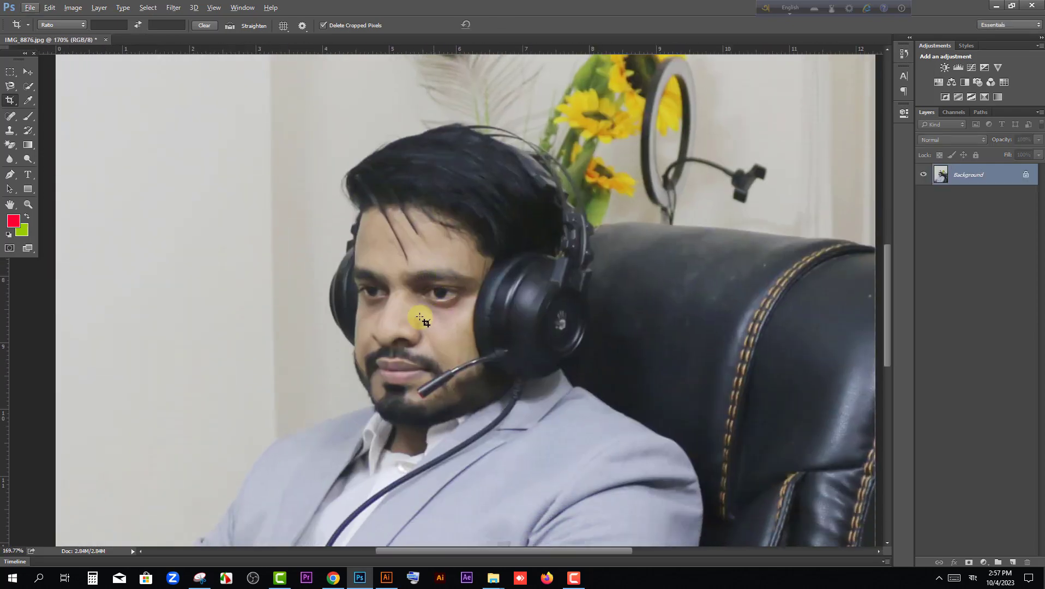
{"action": "scroll", "coordinate": [434, 315], "scroll_direction": "up", "scroll_amount": 1}
{"action": "scroll", "coordinate": [380, 303], "scroll_direction": "up", "scroll_amount": 1}
{"action": "scroll", "coordinate": [386, 301], "scroll_direction": "down", "scroll_amount": 1}
{"action": "scroll", "coordinate": [376, 240], "scroll_direction": "down", "scroll_amount": 2}
{"action": "scroll", "coordinate": [373, 234], "scroll_direction": "up", "scroll_amount": 1}
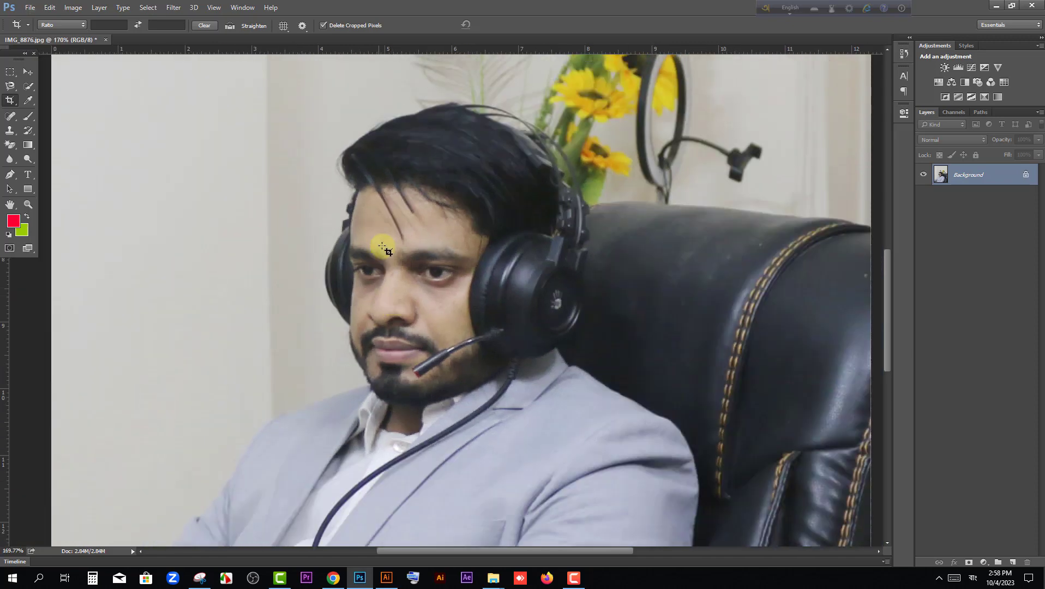
{"action": "scroll", "coordinate": [392, 278], "scroll_direction": "up", "scroll_amount": 3}
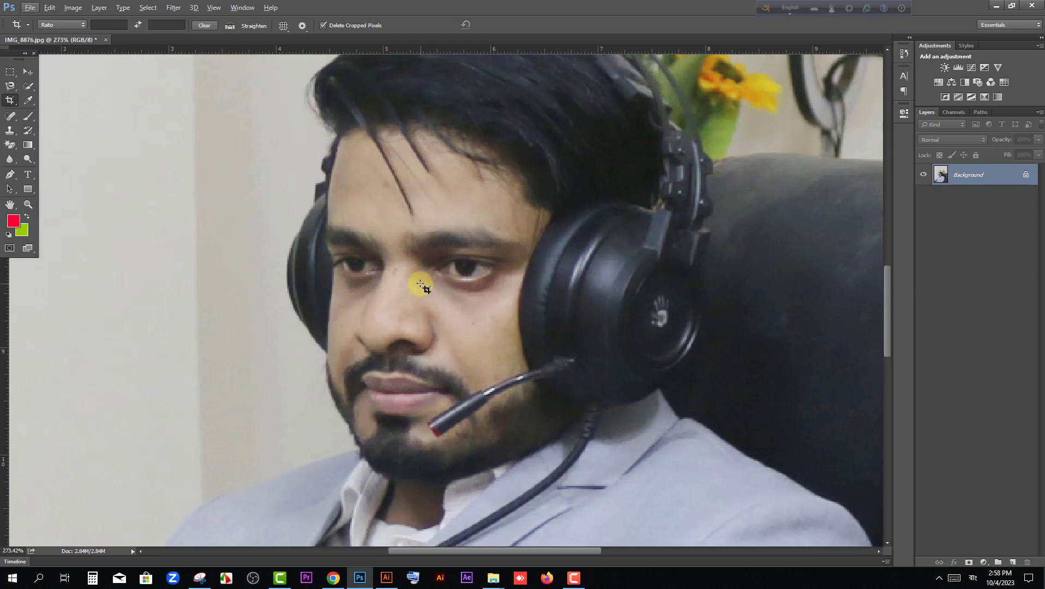
Step: Activate the Spot Healing Brush tool and try to sample a source point on the nose
{"action": "left_click", "coordinate": [26, 72]}
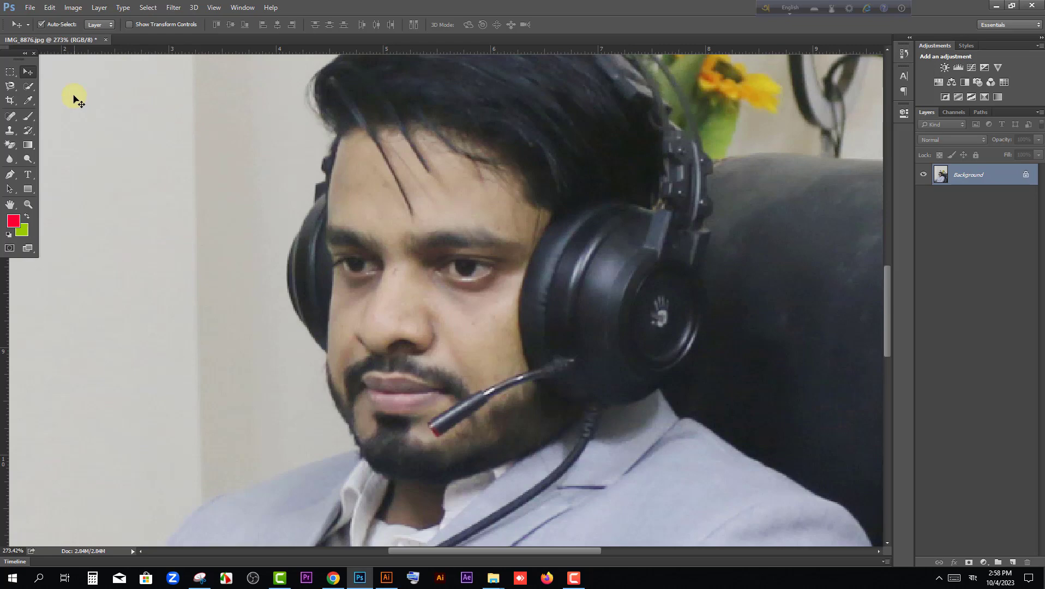
{"action": "left_click", "coordinate": [11, 117]}
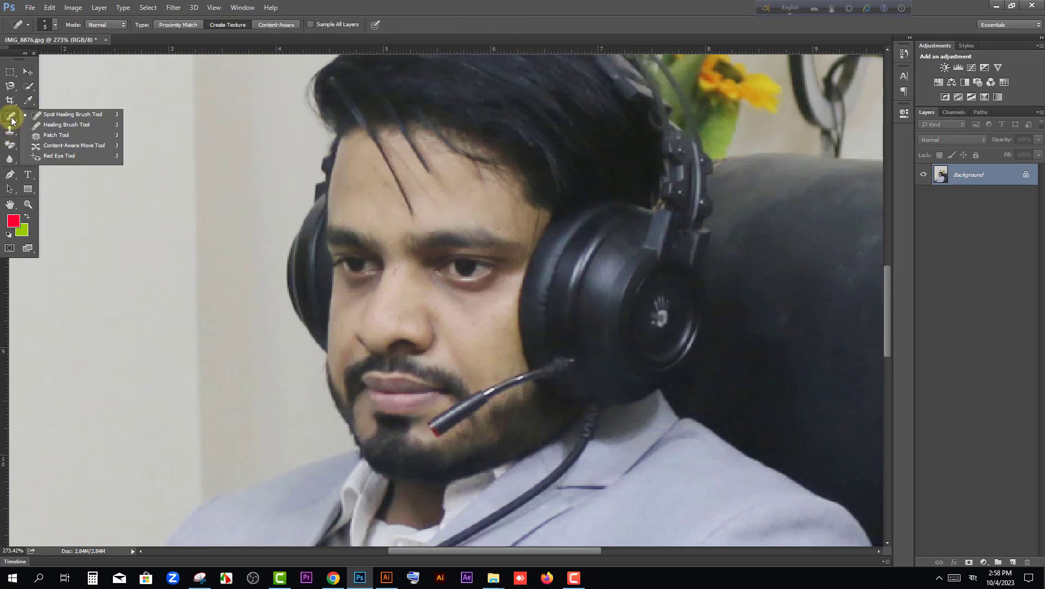
{"action": "left_click_drag", "start_coordinate": [12, 120], "coordinate": [78, 115]}
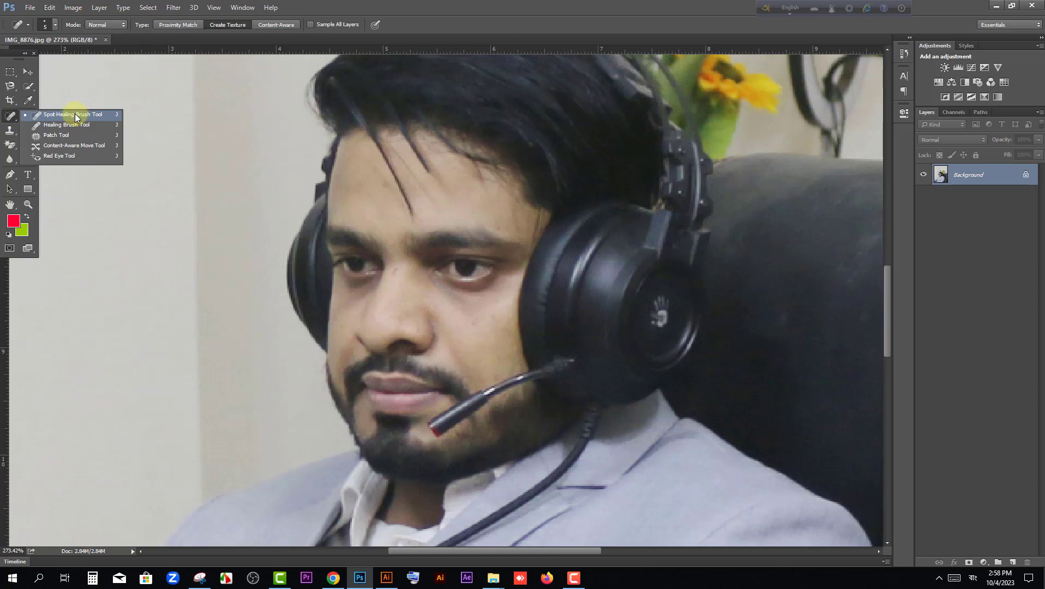
{"action": "left_click", "coordinate": [76, 115]}
{"action": "scroll", "coordinate": [404, 302], "scroll_direction": "up", "scroll_amount": 3}
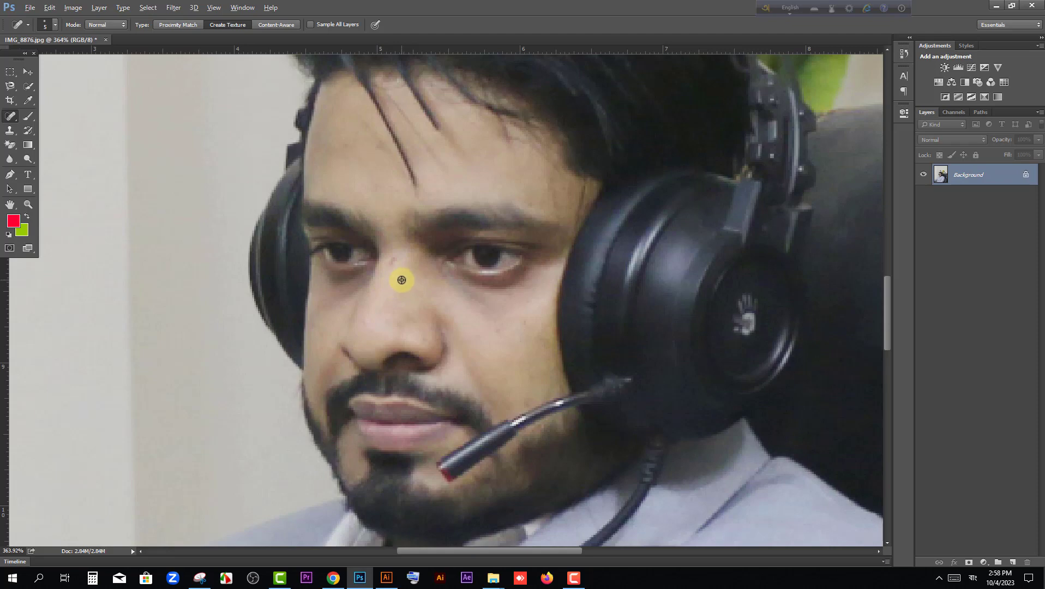
{"action": "left_click", "coordinate": [401, 280], "text": "alt"}
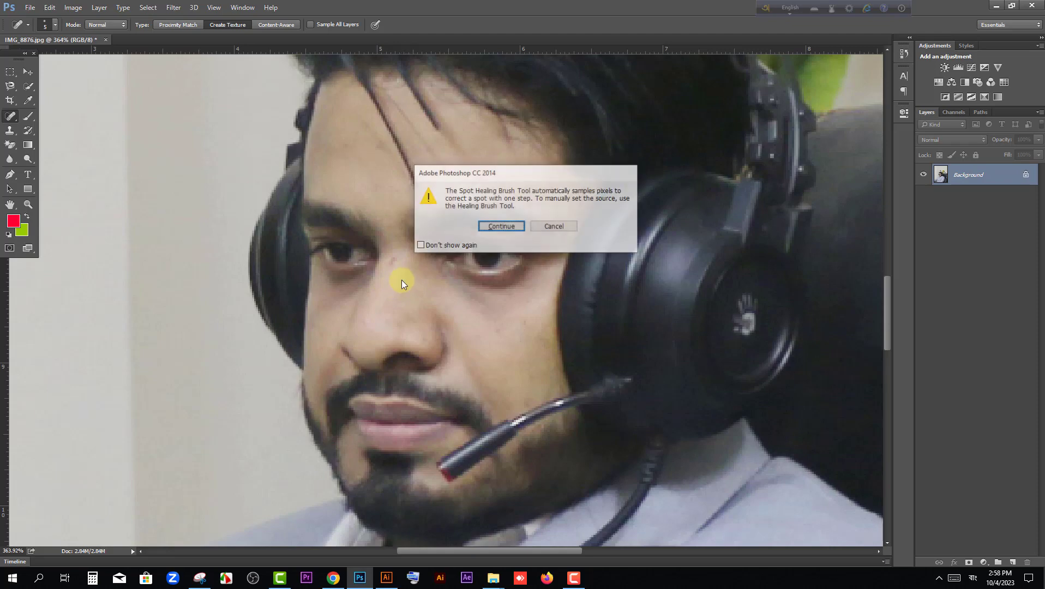
{"action": "left_click", "coordinate": [501, 226]}
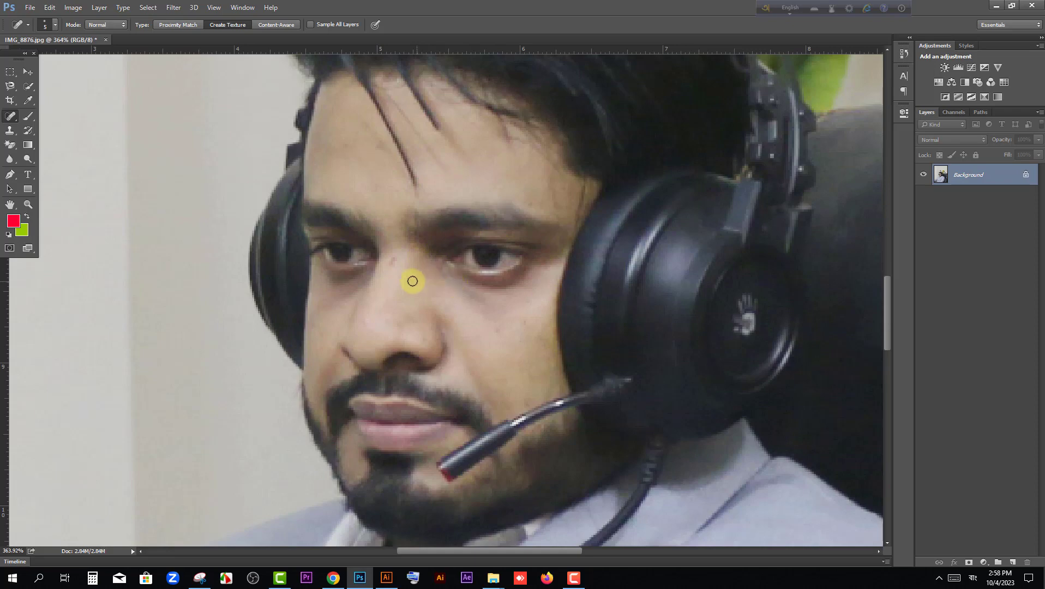
Step: Set the Spot Healing Brush size to 2 px
{"action": "right_click", "coordinate": [402, 275]}
{"action": "mouse_move", "coordinate": [423, 293]}
{"action": "left_mouse_down"}
{"action": "mouse_move", "coordinate": [501, 288]}
{"action": "mouse_move", "coordinate": [416, 298]}
{"action": "left_mouse_up"}
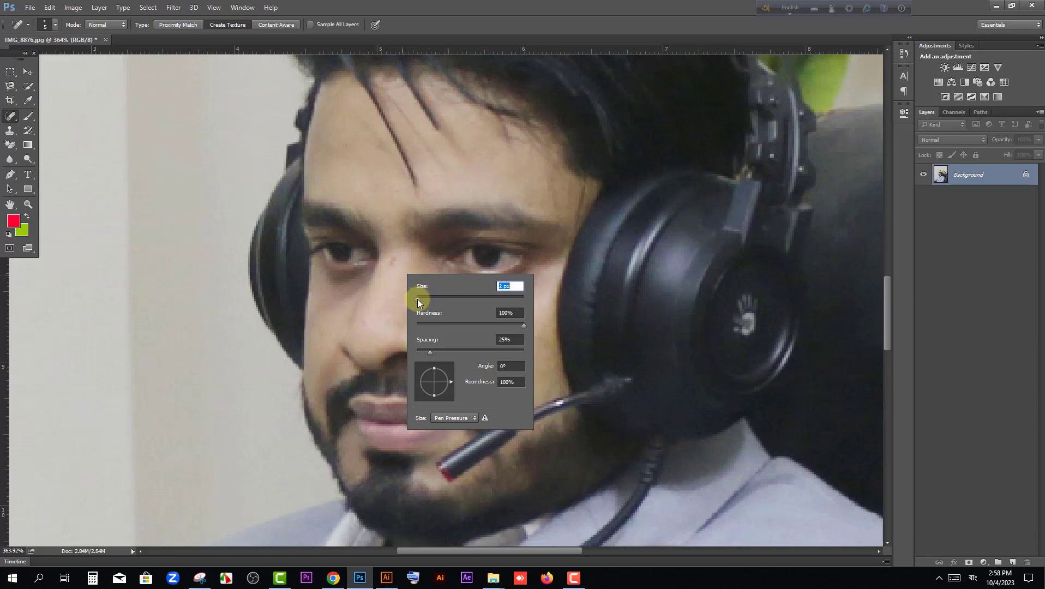
{"action": "type", "text": "2"}
{"action": "key", "text": "Return"}
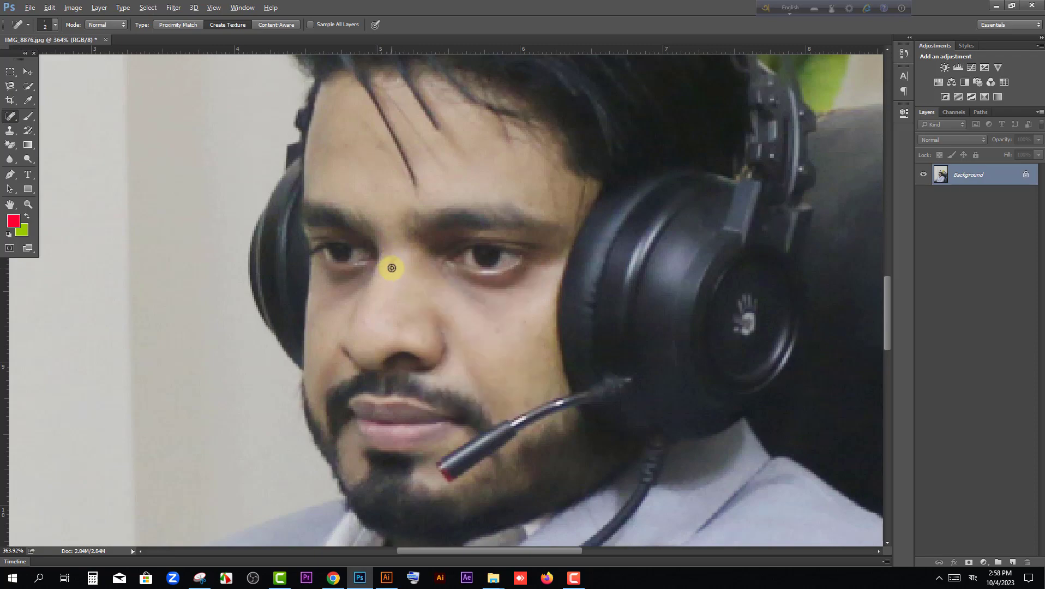
{"action": "scroll", "coordinate": [390, 262], "scroll_direction": "up", "scroll_amount": 1}
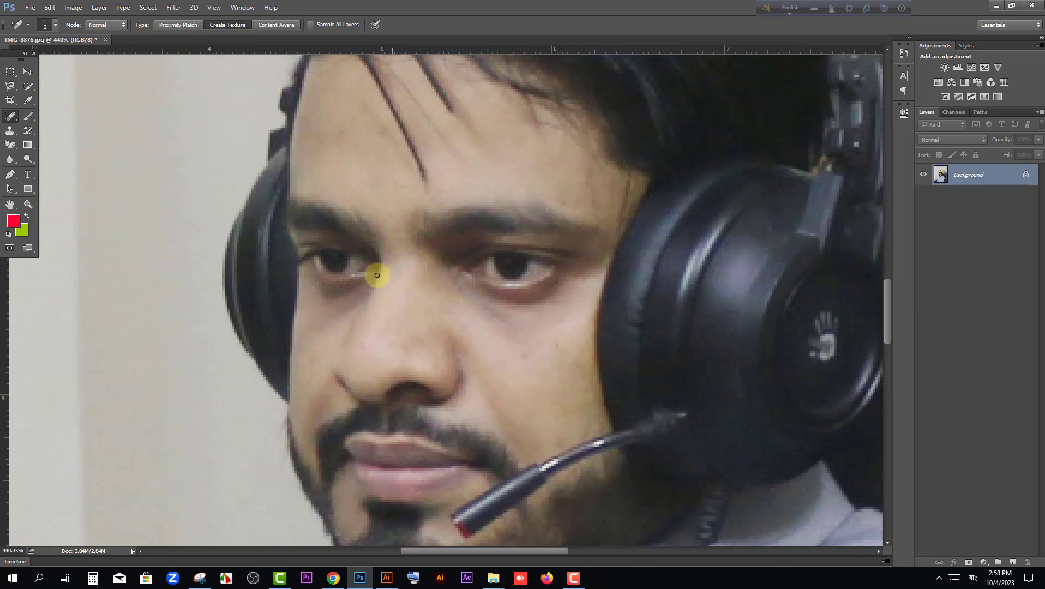
{"action": "scroll", "coordinate": [521, 319], "scroll_direction": "down", "scroll_amount": 2}
{"action": "key", "text": "alt"}
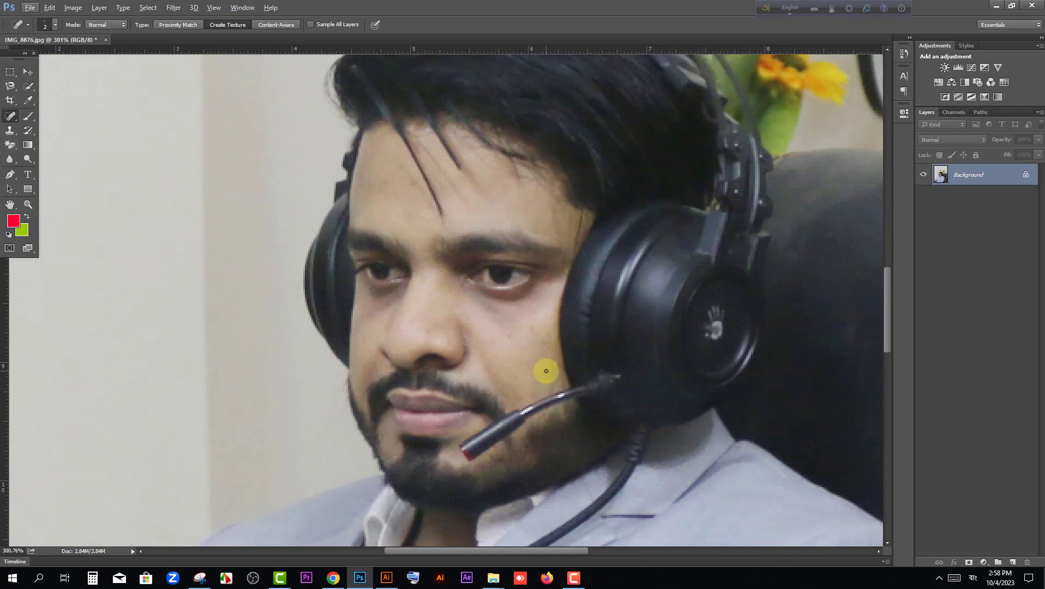
{"action": "scroll", "coordinate": [401, 283], "scroll_direction": "up", "scroll_amount": 2}
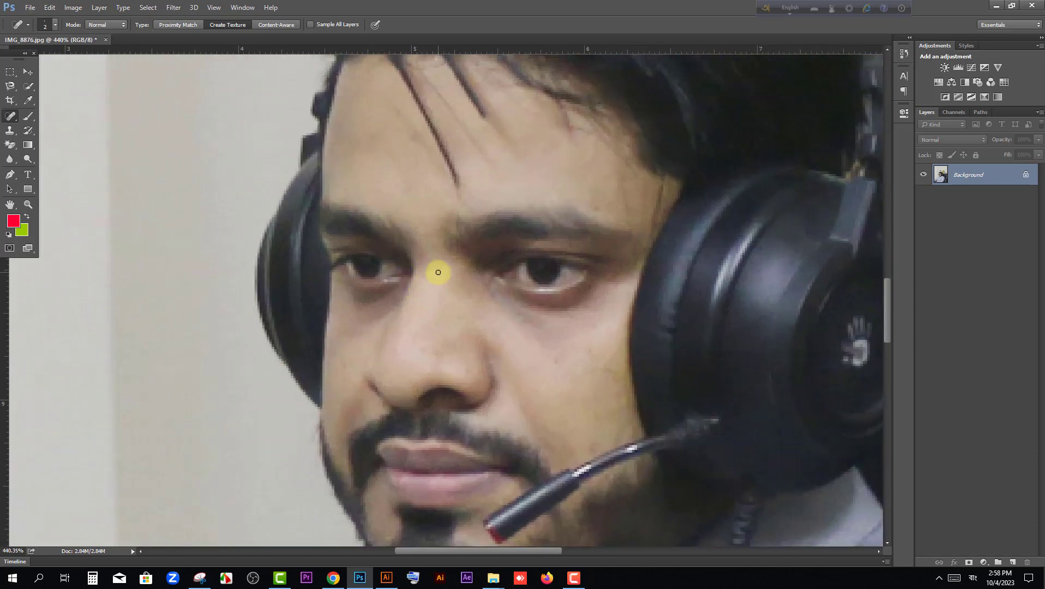
{"action": "scroll", "coordinate": [545, 311], "scroll_direction": "down", "scroll_amount": 4}
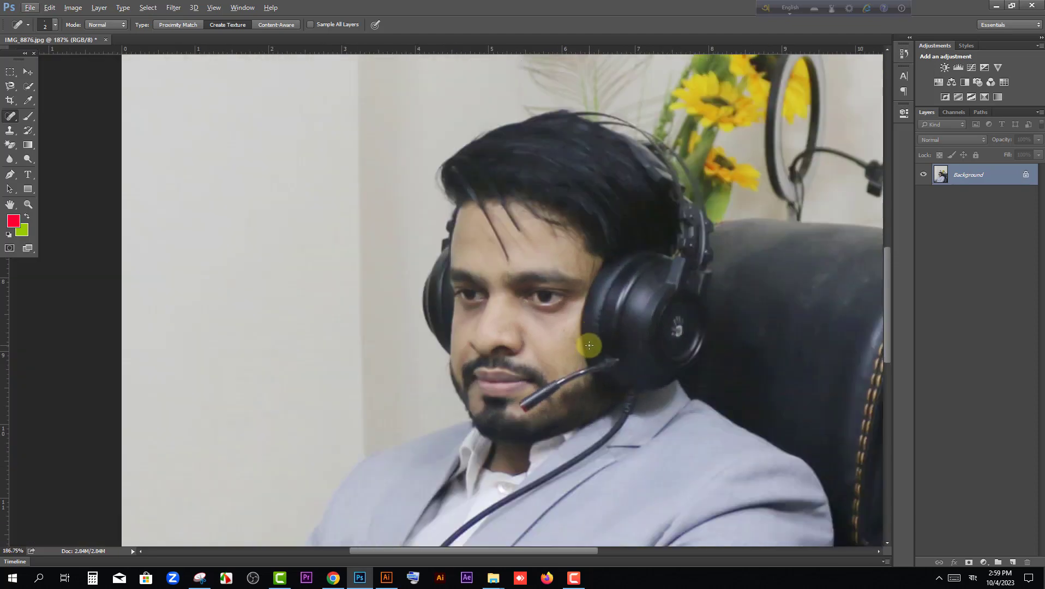
{"action": "scroll", "coordinate": [588, 344], "scroll_direction": "up", "scroll_amount": 2}
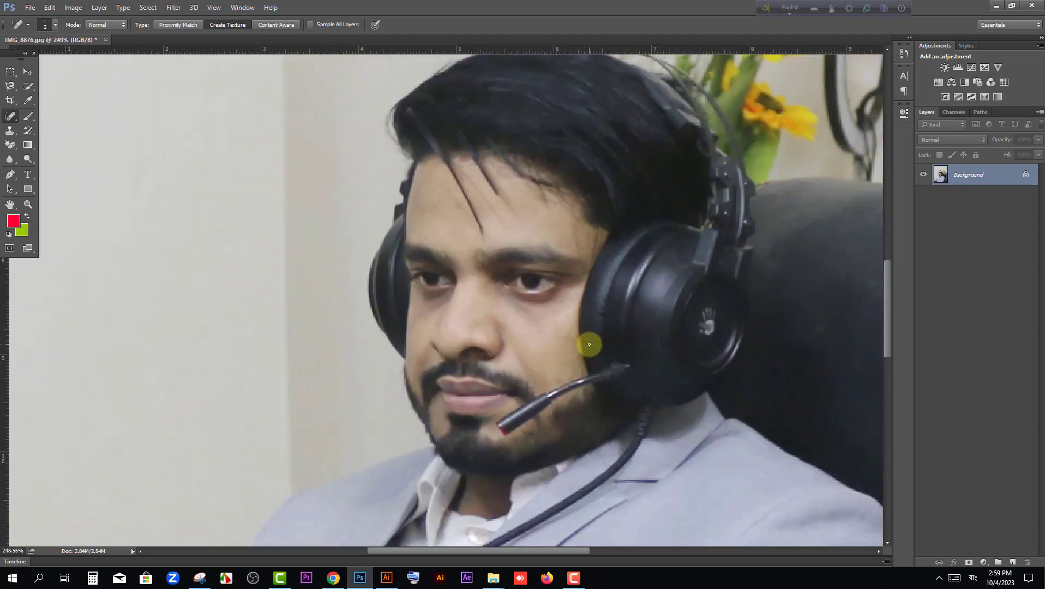
{"action": "scroll", "coordinate": [589, 344], "scroll_direction": "down", "scroll_amount": 1}
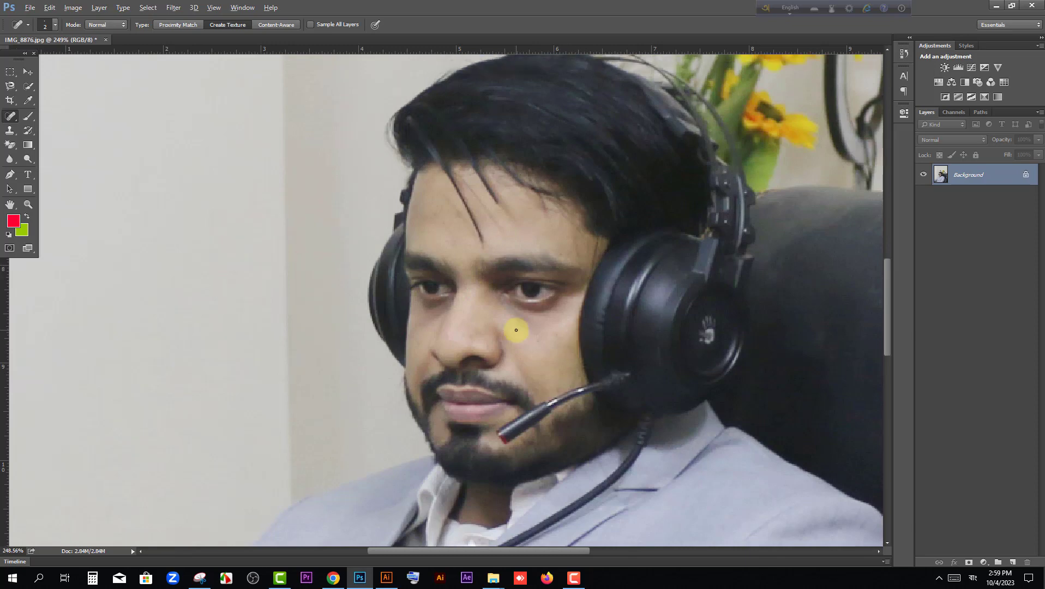
{"action": "scroll", "coordinate": [515, 329], "scroll_direction": "down", "scroll_amount": 1}
{"action": "scroll", "coordinate": [516, 330], "scroll_direction": "down", "scroll_amount": 1}
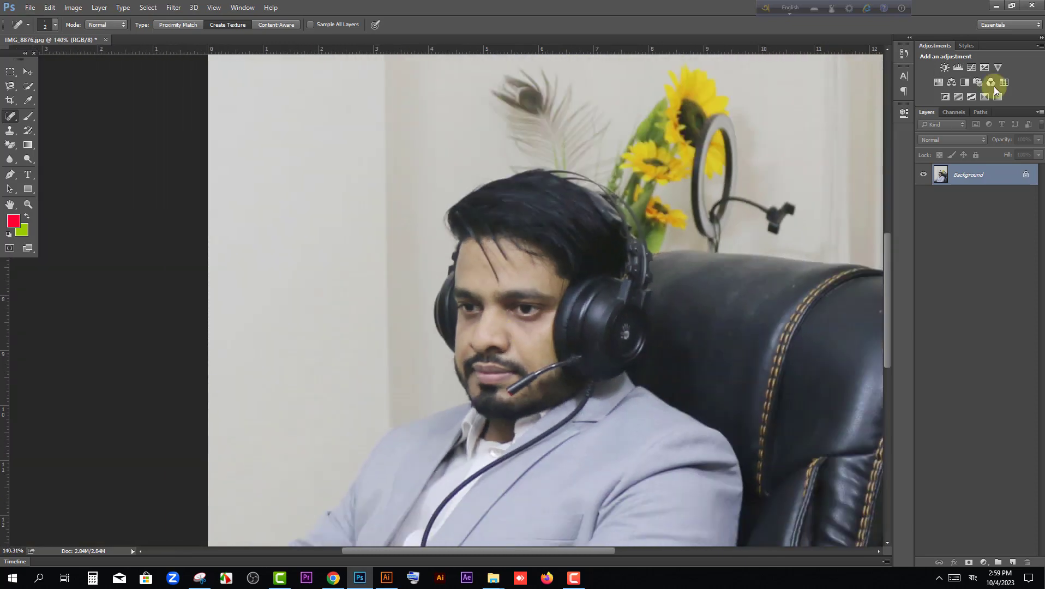
{"action": "left_click", "coordinate": [993, 7]}
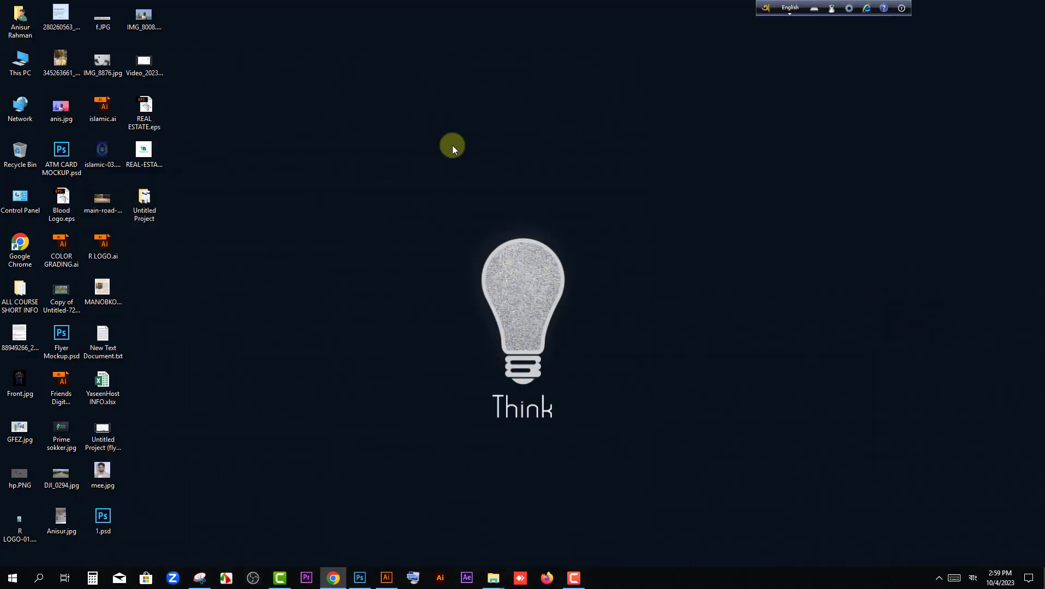
{"action": "left_click", "coordinate": [360, 578]}
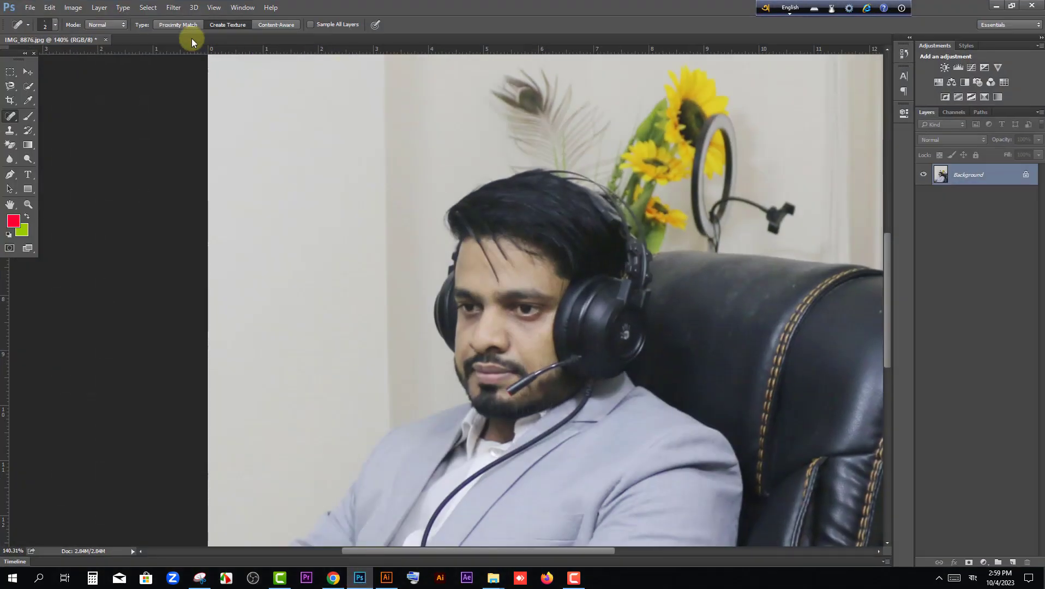
{"action": "scroll", "coordinate": [543, 343], "scroll_direction": "down", "scroll_amount": 1}
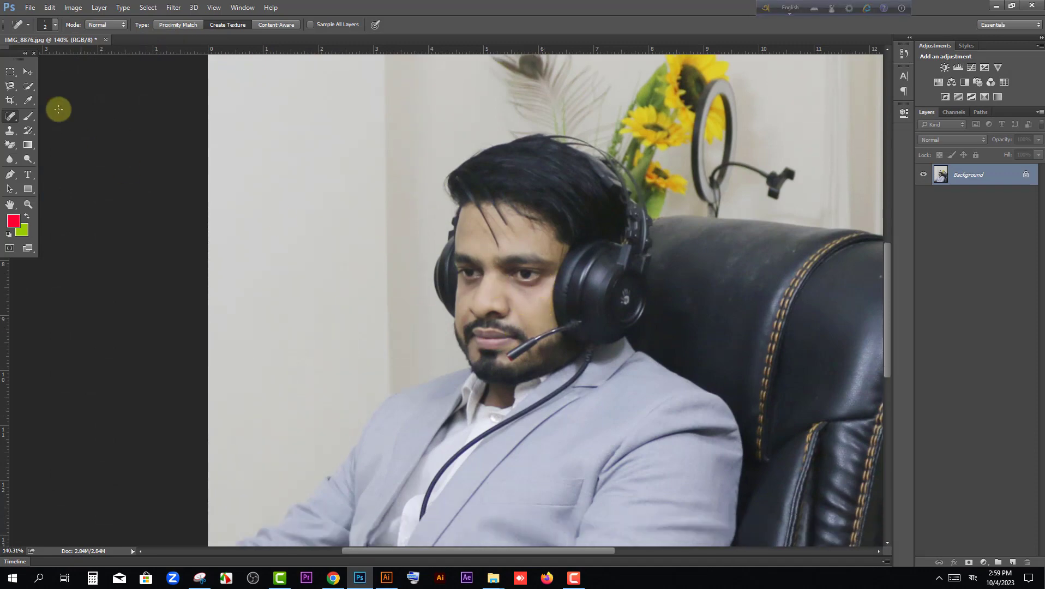
{"action": "left_click", "coordinate": [28, 71]}
{"action": "scroll", "coordinate": [535, 327], "scroll_direction": "down", "scroll_amount": 3}
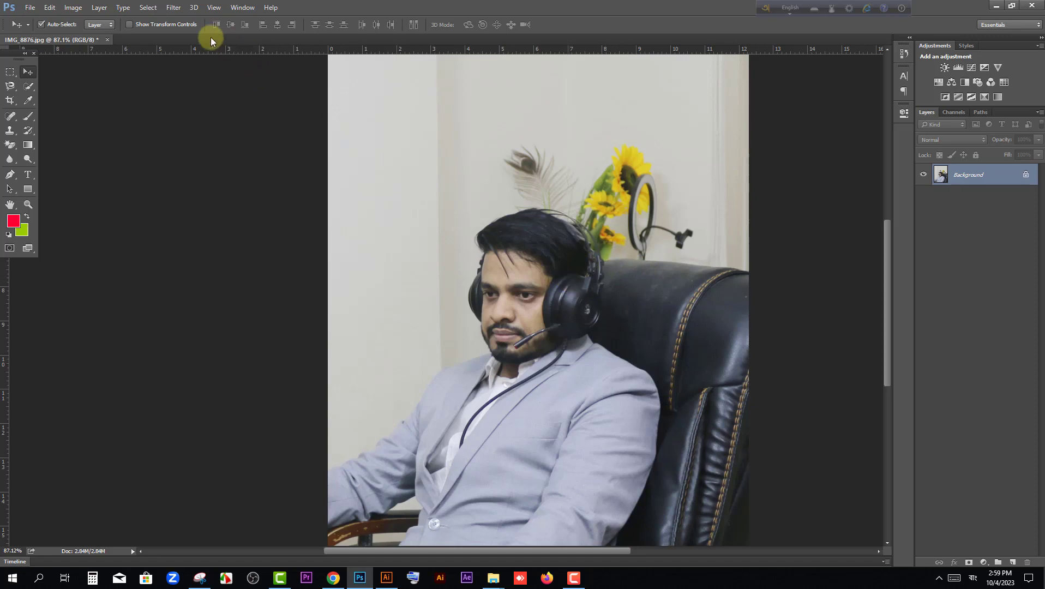
Step: Review the Hue/Saturation adjustment for the whole photo without applying anything
{"action": "left_click", "coordinate": [75, 7]}
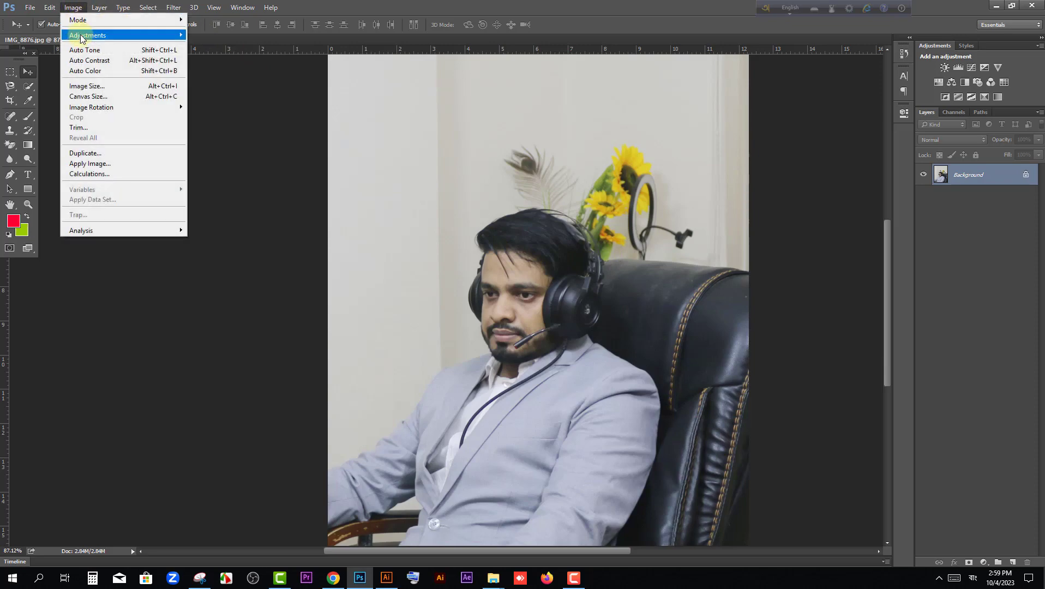
{"action": "mouse_move", "coordinate": [82, 37]}
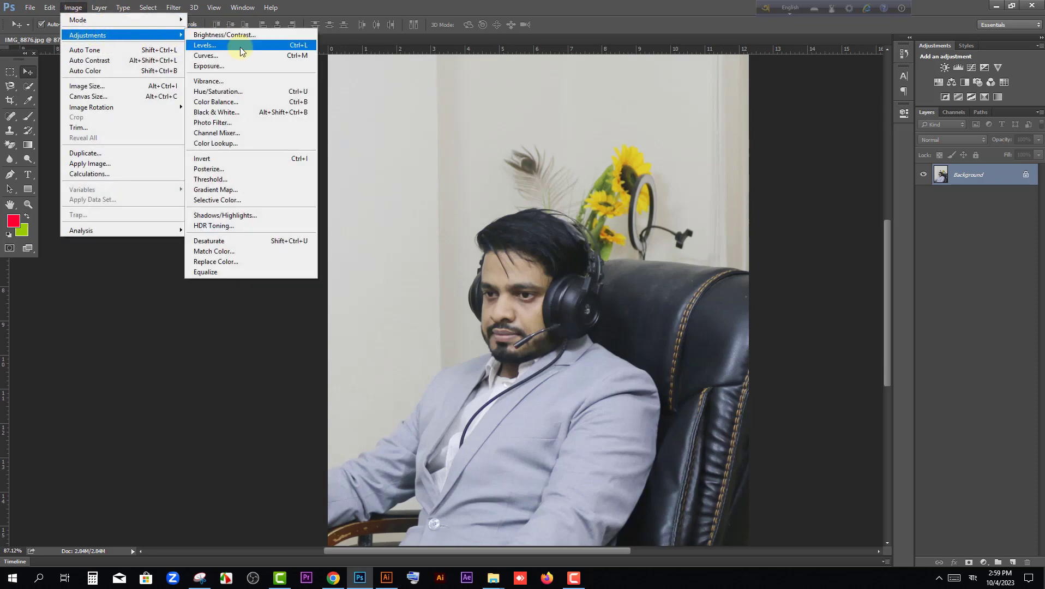
{"action": "left_click", "coordinate": [229, 94]}
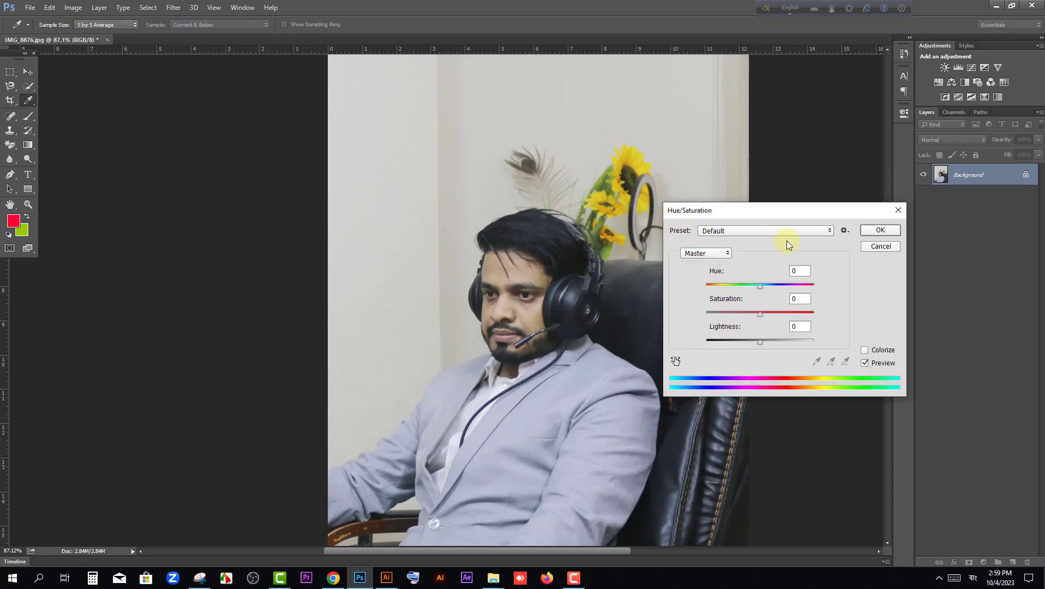
{"action": "left_click", "coordinate": [898, 210]}
{"action": "key", "text": "v"}
Step: Try brightening the whole photo with Curves by raising input 110 to output 153
{"action": "left_click", "coordinate": [73, 8]}
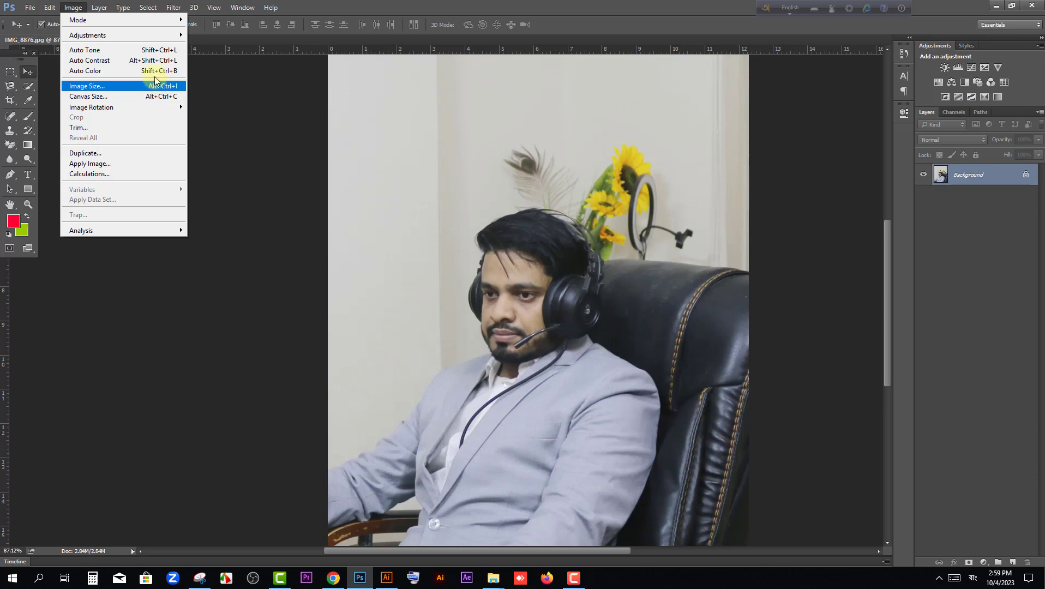
{"action": "mouse_move", "coordinate": [141, 36]}
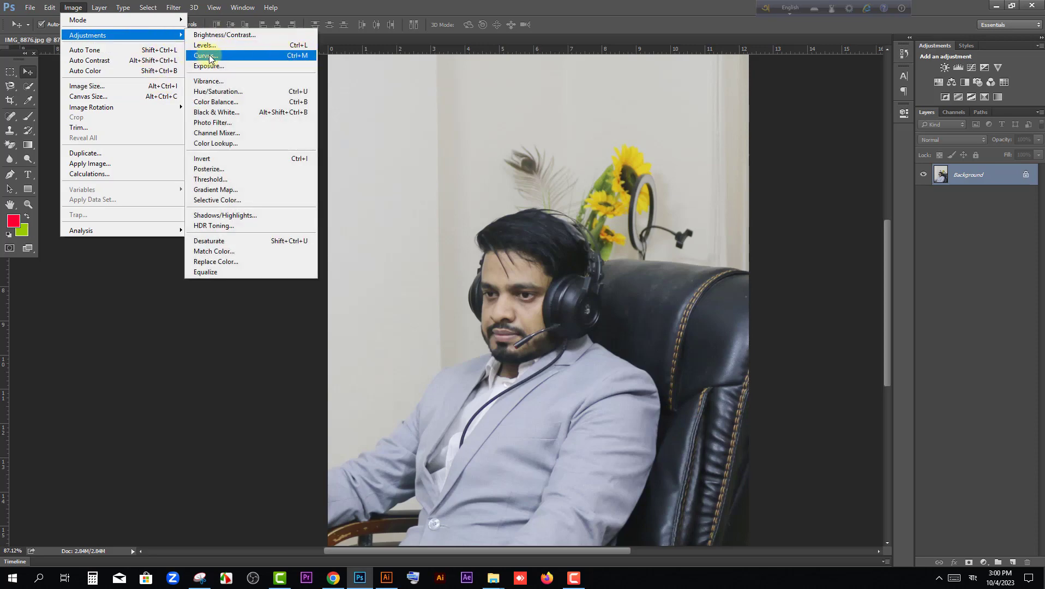
{"action": "left_click", "coordinate": [206, 56]}
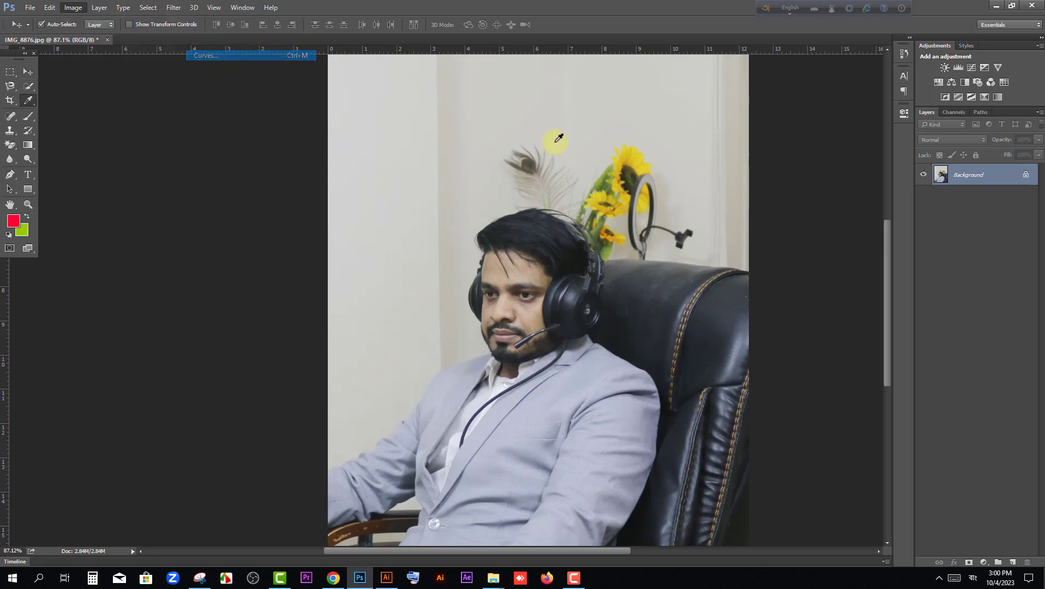
{"action": "left_click_drag", "start_coordinate": [789, 302], "coordinate": [782, 291]}
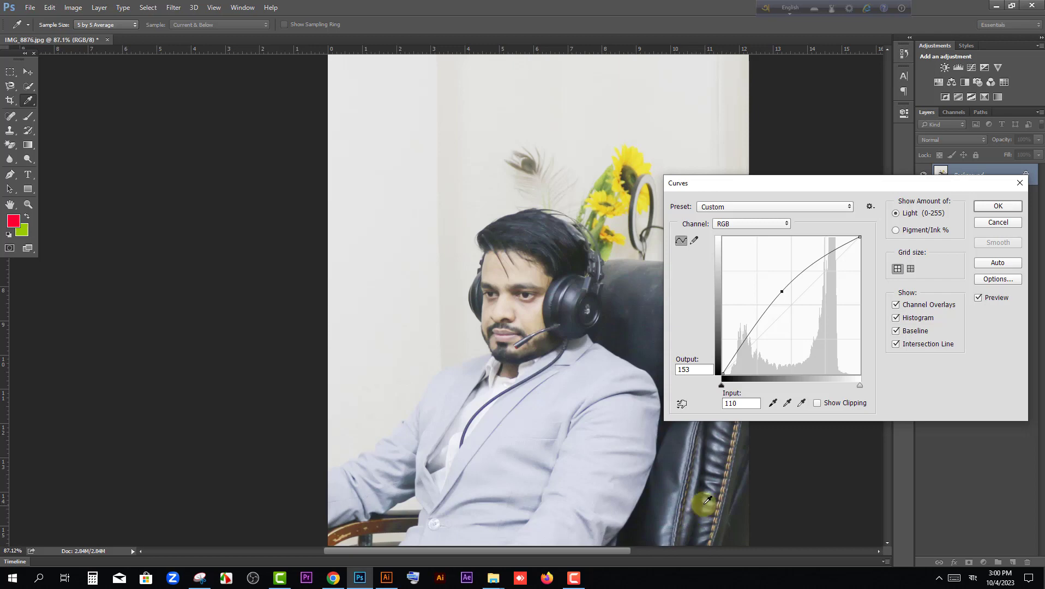
{"action": "key", "text": "v"}
{"action": "left_click", "coordinate": [997, 222]}
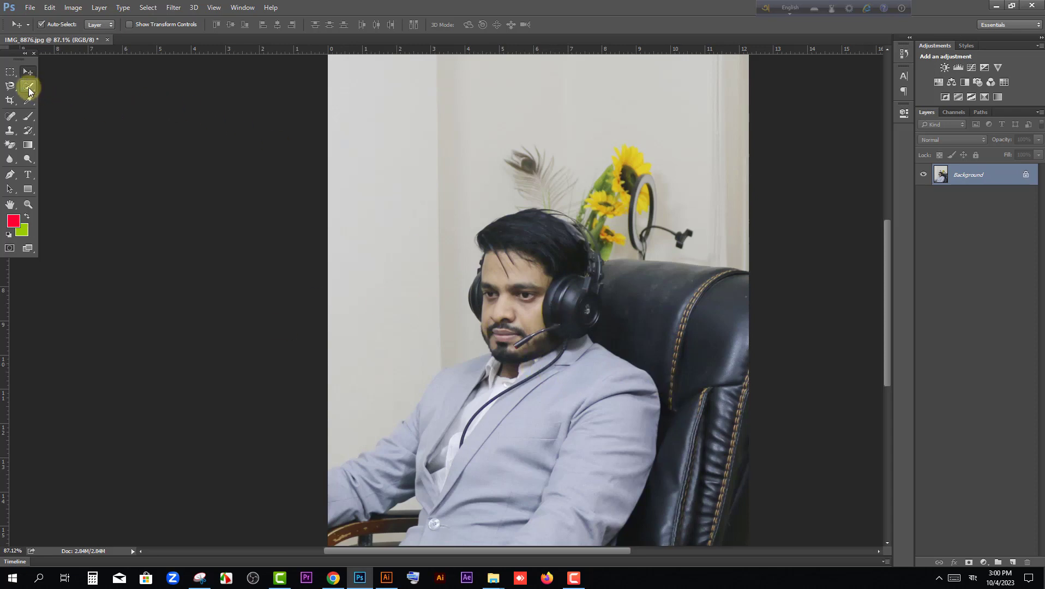
Step: Select the man's head with Quick Selection, brighten it with Curves from input 113 to output 136, and deselect
{"action": "left_click_drag", "start_coordinate": [28, 87], "coordinate": [81, 89]}
{"action": "mouse_move", "coordinate": [522, 340]}
{"action": "left_mouse_down"}
{"action": "mouse_move", "coordinate": [518, 298]}
{"action": "mouse_move", "coordinate": [507, 312]}
{"action": "mouse_move", "coordinate": [506, 265]}
{"action": "mouse_move", "coordinate": [492, 254]}
{"action": "mouse_move", "coordinate": [480, 307]}
{"action": "mouse_move", "coordinate": [497, 363]}
{"action": "mouse_move", "coordinate": [540, 318]}
{"action": "mouse_move", "coordinate": [536, 346]}
{"action": "mouse_move", "coordinate": [549, 327]}
{"action": "mouse_move", "coordinate": [552, 266]}
{"action": "mouse_move", "coordinate": [491, 253]}
{"action": "mouse_move", "coordinate": [512, 251]}
{"action": "mouse_move", "coordinate": [577, 278]}
{"action": "mouse_move", "coordinate": [505, 295]}
{"action": "mouse_move", "coordinate": [484, 336]}
{"action": "left_mouse_up"}
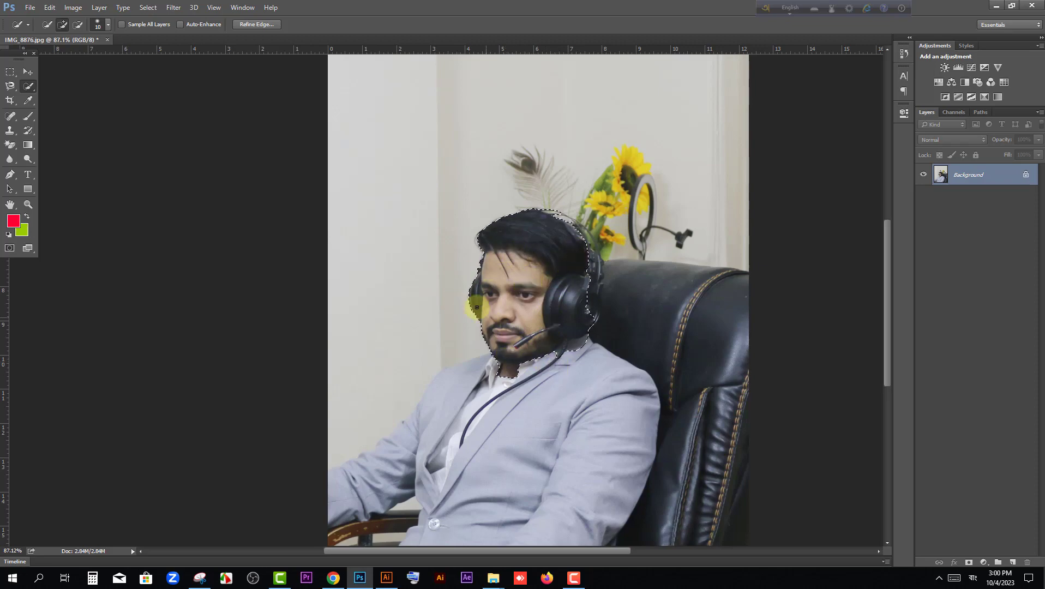
{"action": "left_click", "coordinate": [72, 7]}
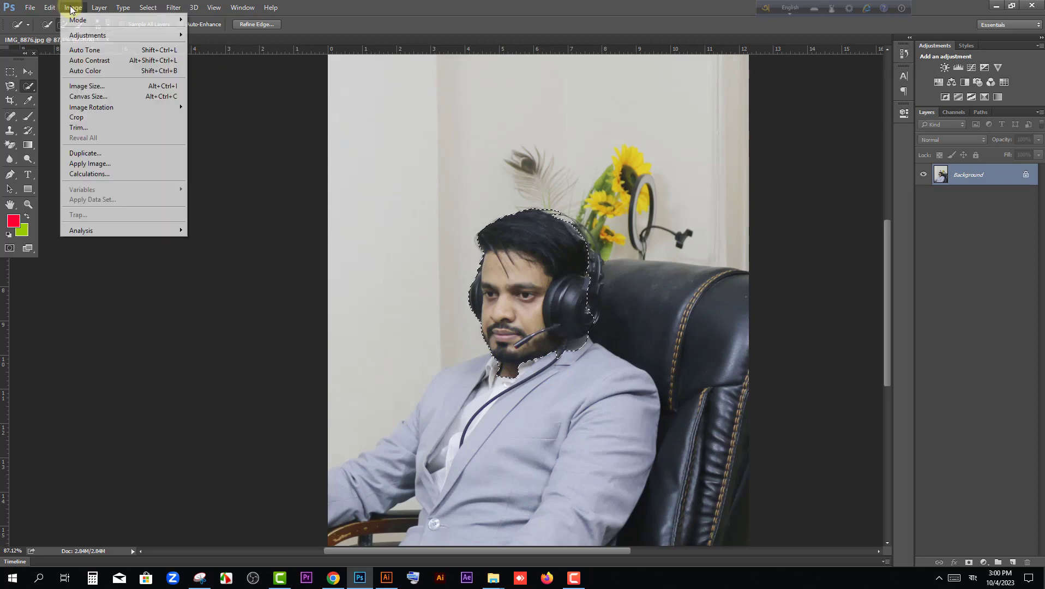
{"action": "mouse_move", "coordinate": [112, 35]}
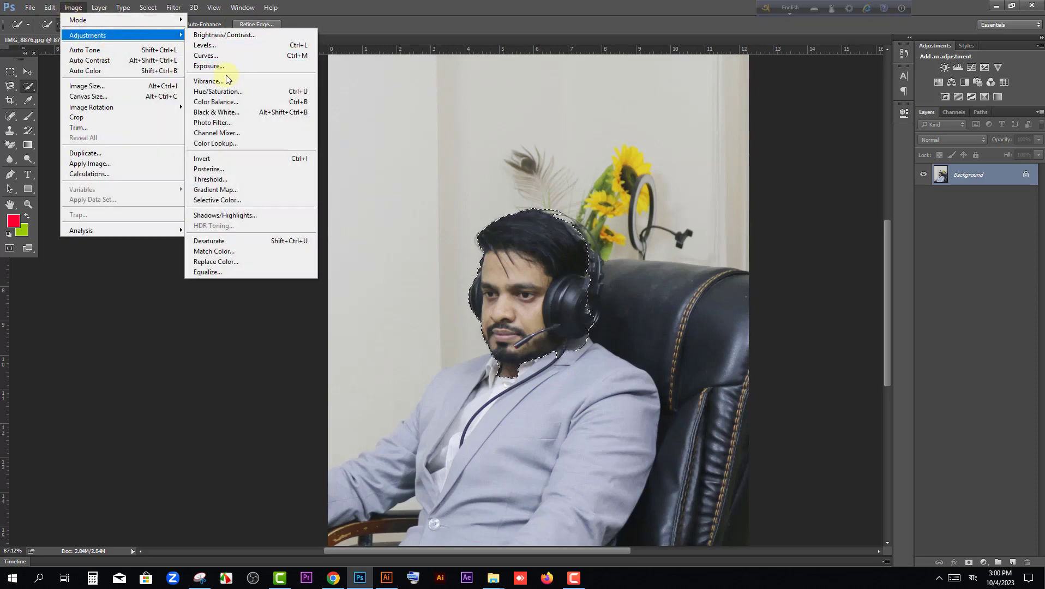
{"action": "left_click", "coordinate": [225, 55]}
{"action": "left_click_drag", "start_coordinate": [787, 307], "coordinate": [781, 299]}
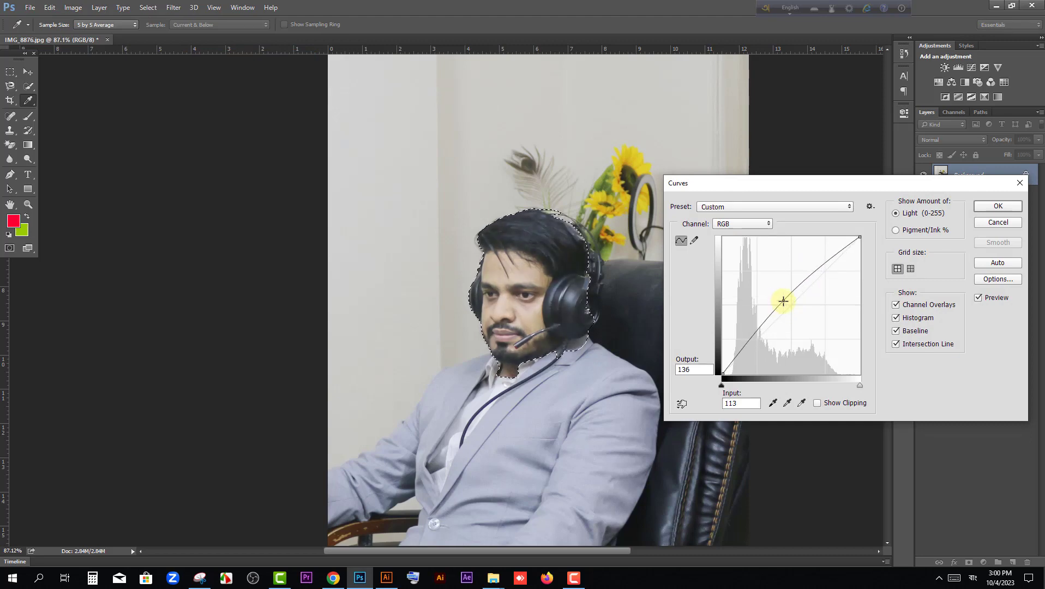
{"action": "left_click", "coordinate": [992, 206]}
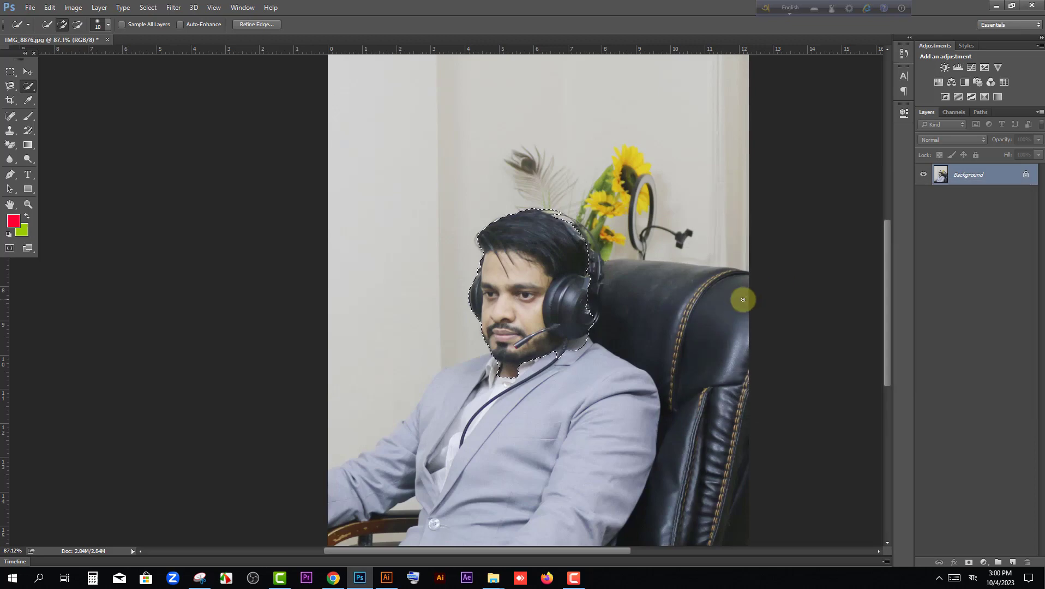
{"action": "key", "text": "ctrl+d"}
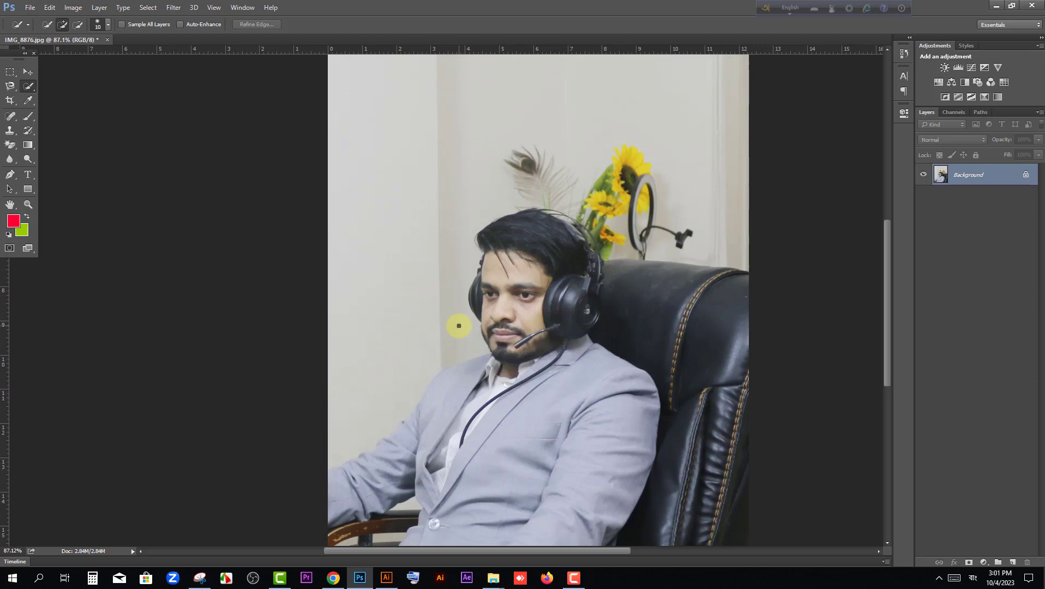
Step: Try a Black & White conversion of the photo with automatic colour mixing
{"action": "left_click", "coordinate": [73, 7]}
{"action": "mouse_move", "coordinate": [83, 34]}
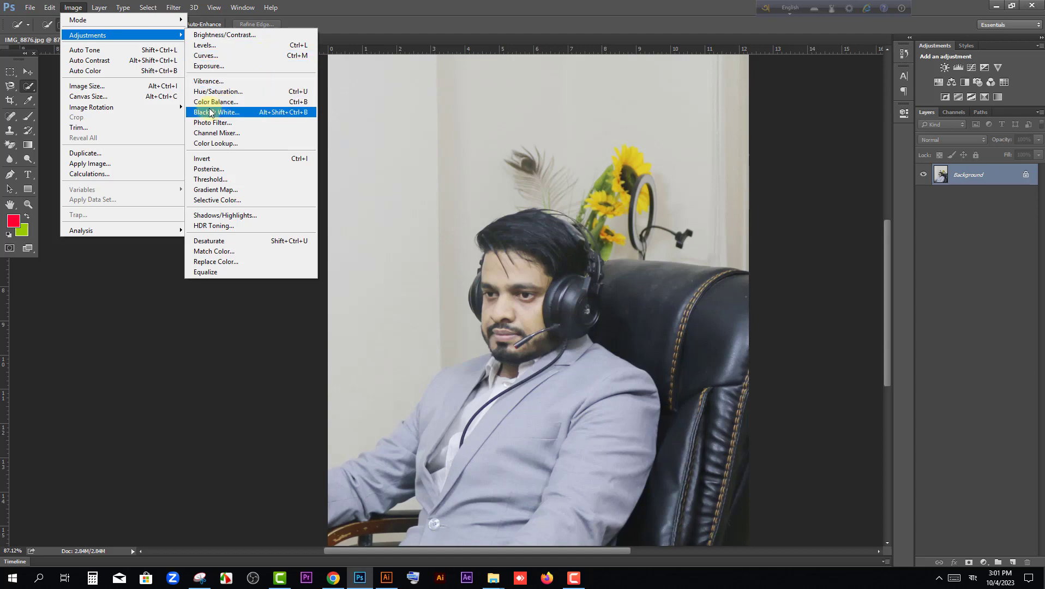
{"action": "left_click", "coordinate": [241, 111]}
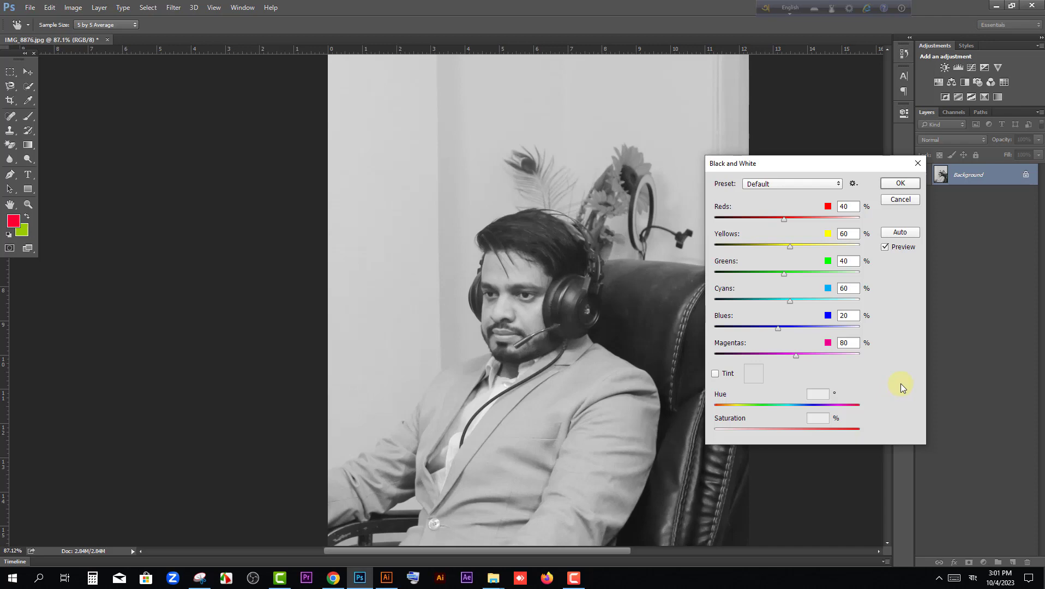
{"action": "left_click", "coordinate": [900, 233]}
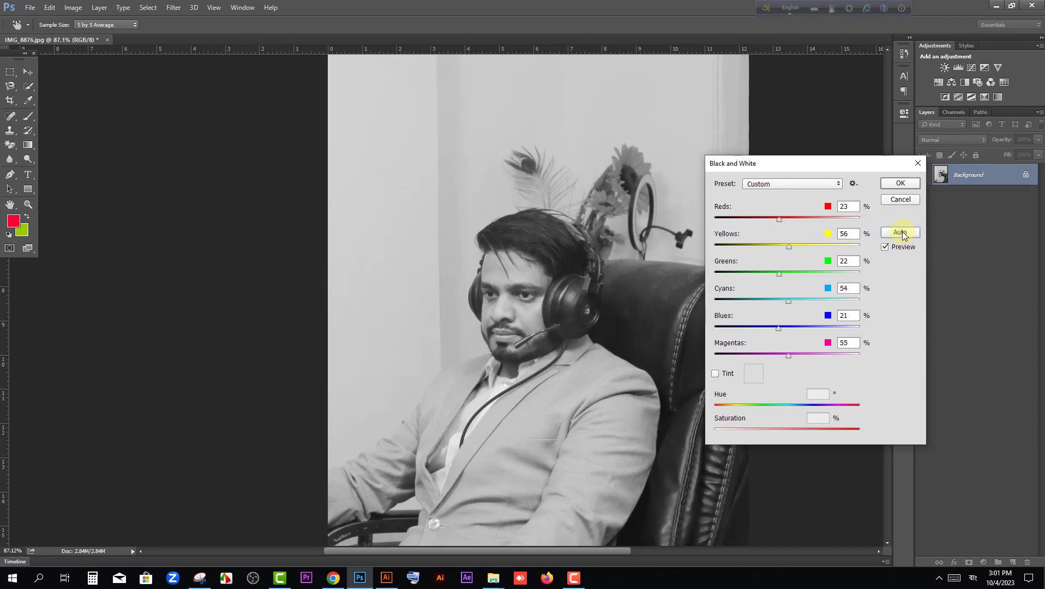
{"action": "left_click", "coordinate": [901, 200]}
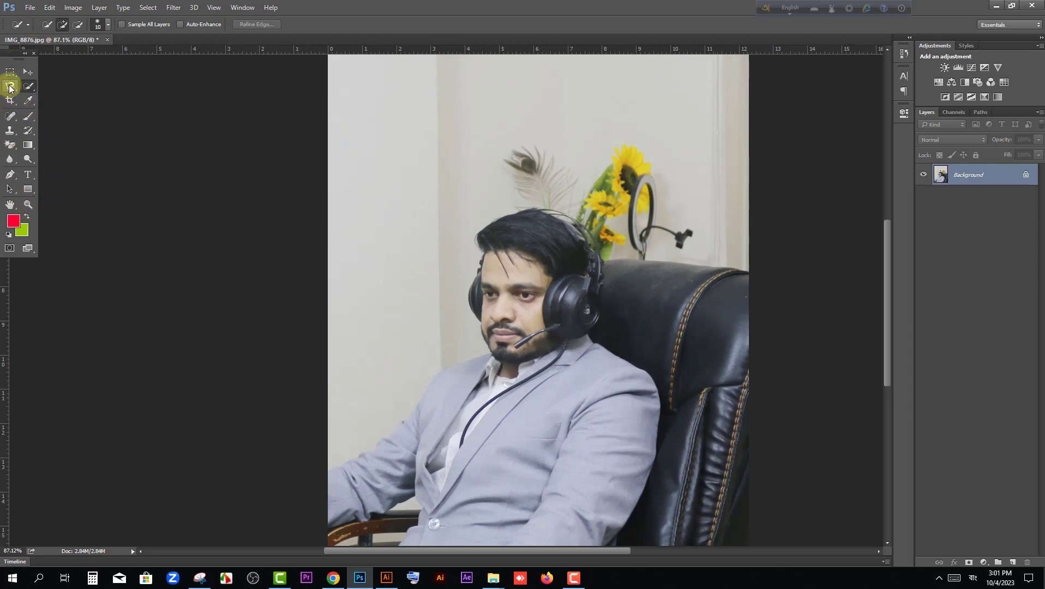
Step: Create a new blank document from the Web preset
{"action": "left_click", "coordinate": [30, 8]}
{"action": "left_click", "coordinate": [38, 21]}
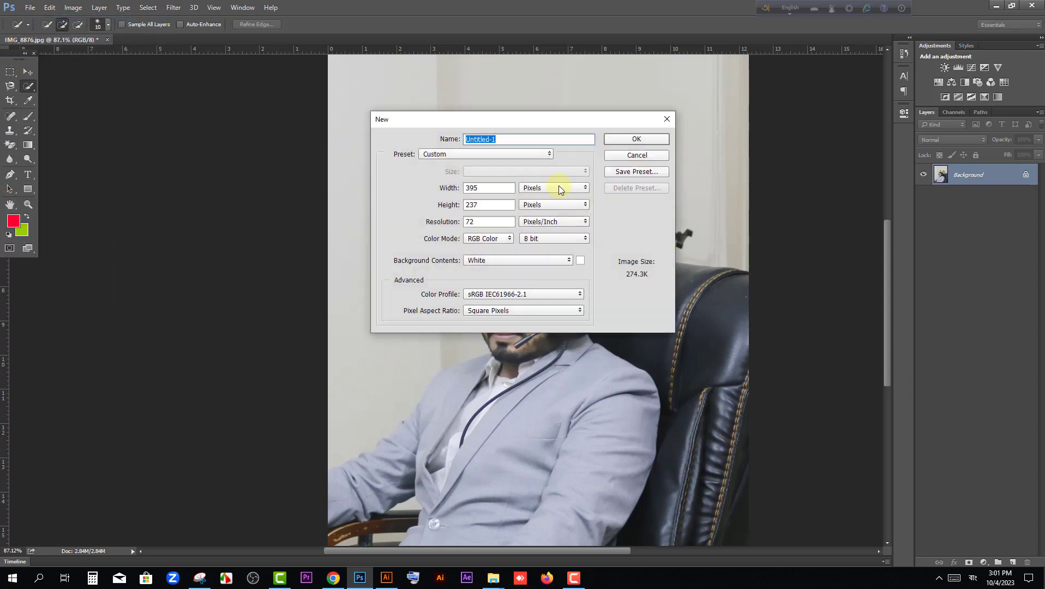
{"action": "left_click", "coordinate": [506, 157]}
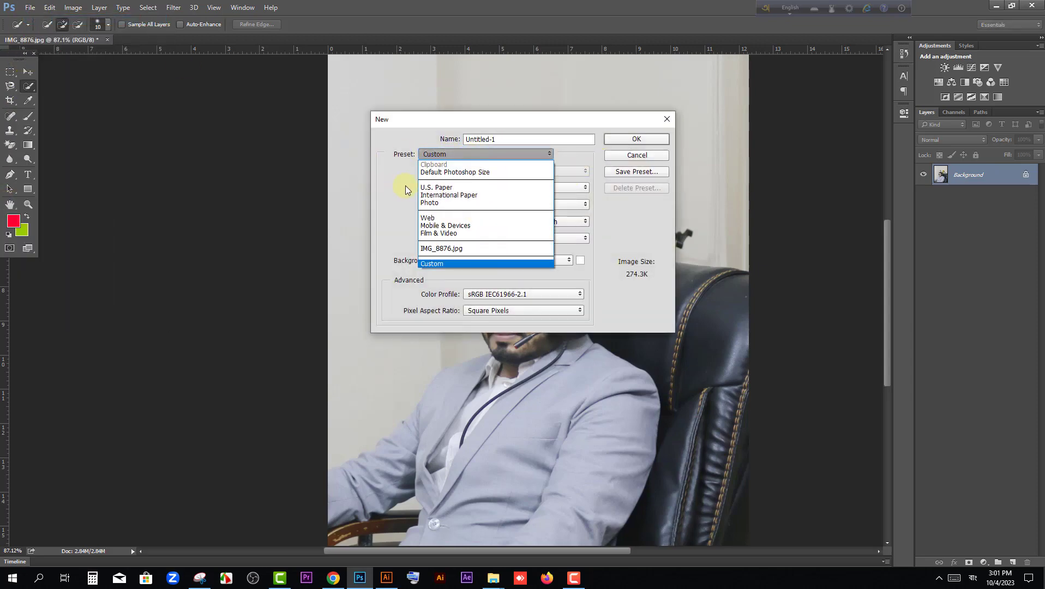
{"action": "left_click", "coordinate": [441, 218]}
{"action": "left_click", "coordinate": [637, 140]}
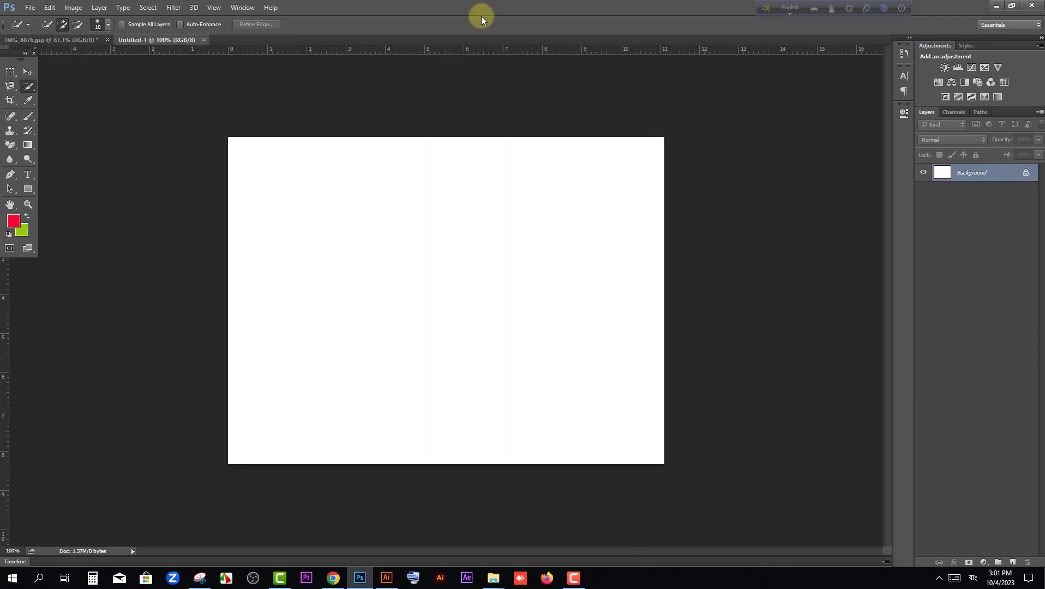
{"action": "left_click", "coordinate": [333, 578]}
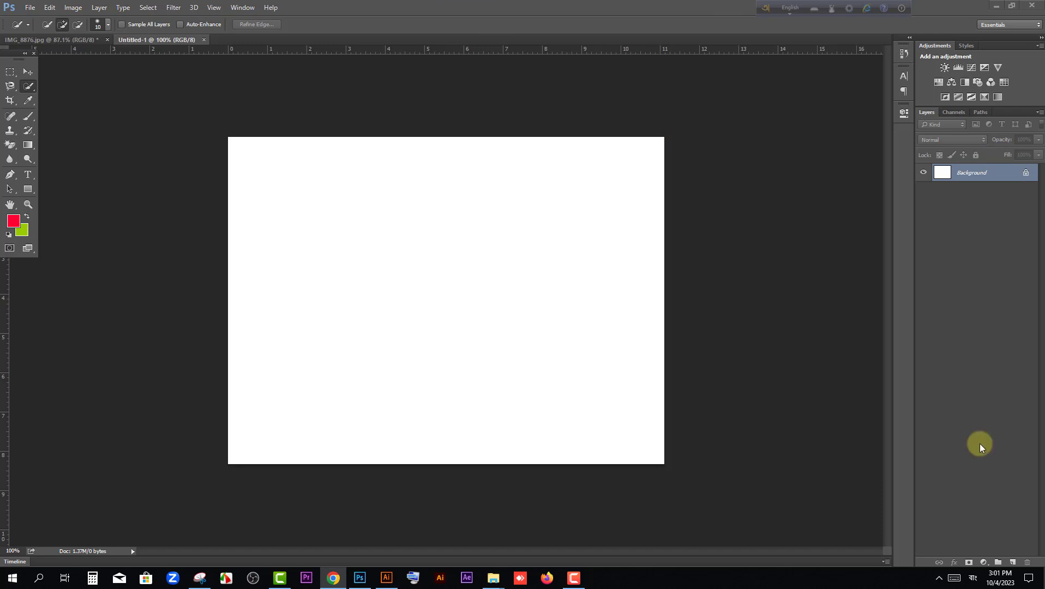
Step: Start a text line in the upper-left part of the blank canvas and set its font to Impact Regular
{"action": "left_click", "coordinate": [30, 174]}
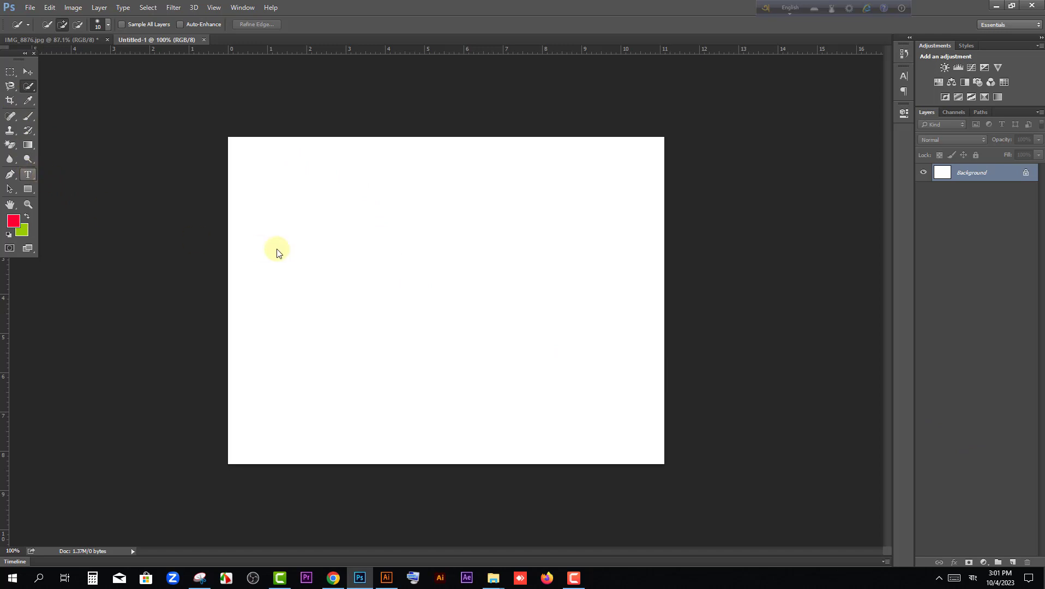
{"action": "left_click", "coordinate": [28, 174]}
{"action": "left_click", "coordinate": [309, 252]}
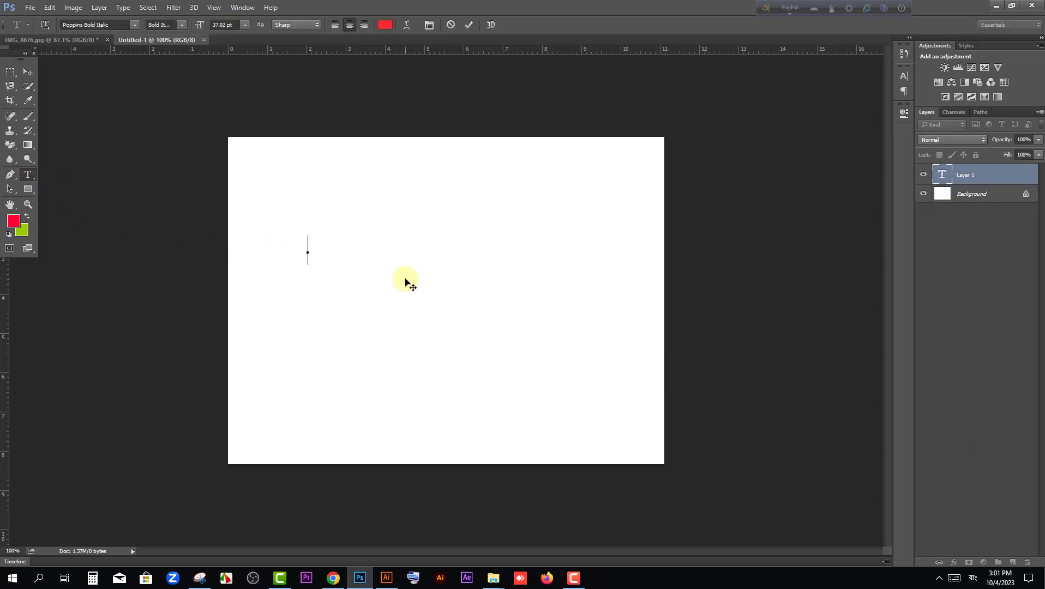
{"action": "left_click", "coordinate": [96, 25]}
{"action": "type", "text": "im"}
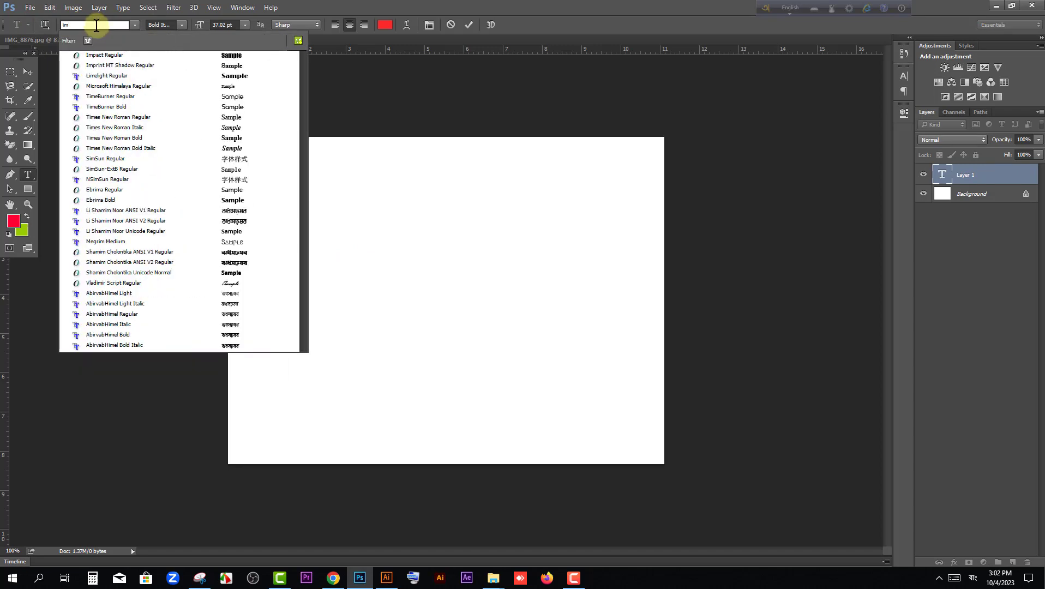
{"action": "type", "text": "p"}
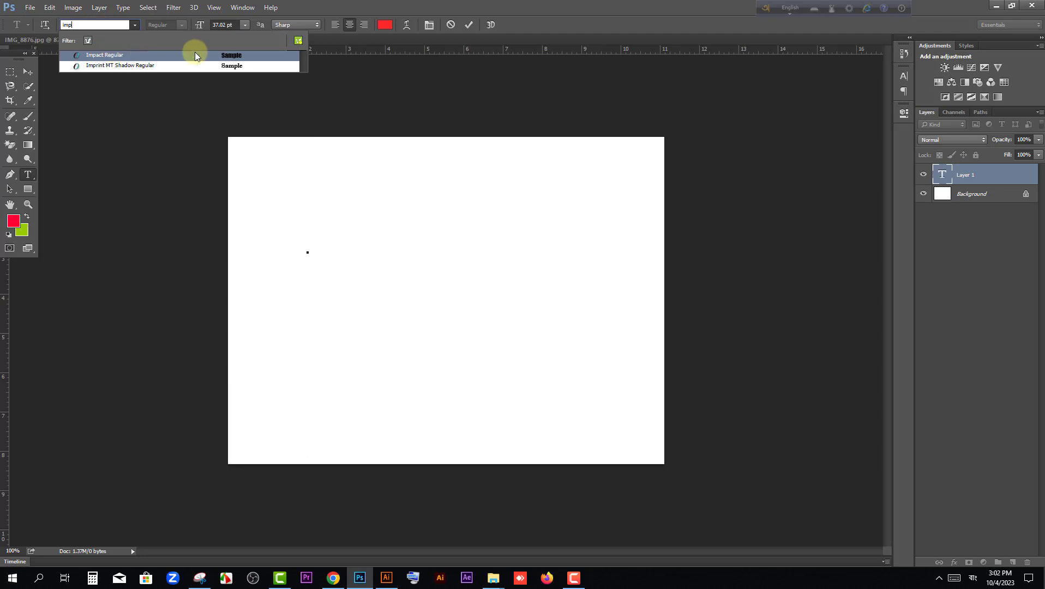
{"action": "left_click", "coordinate": [144, 54]}
Step: Set the font size to 48 pt and enter the text "LIVE CLASS"
{"action": "left_click", "coordinate": [245, 25]}
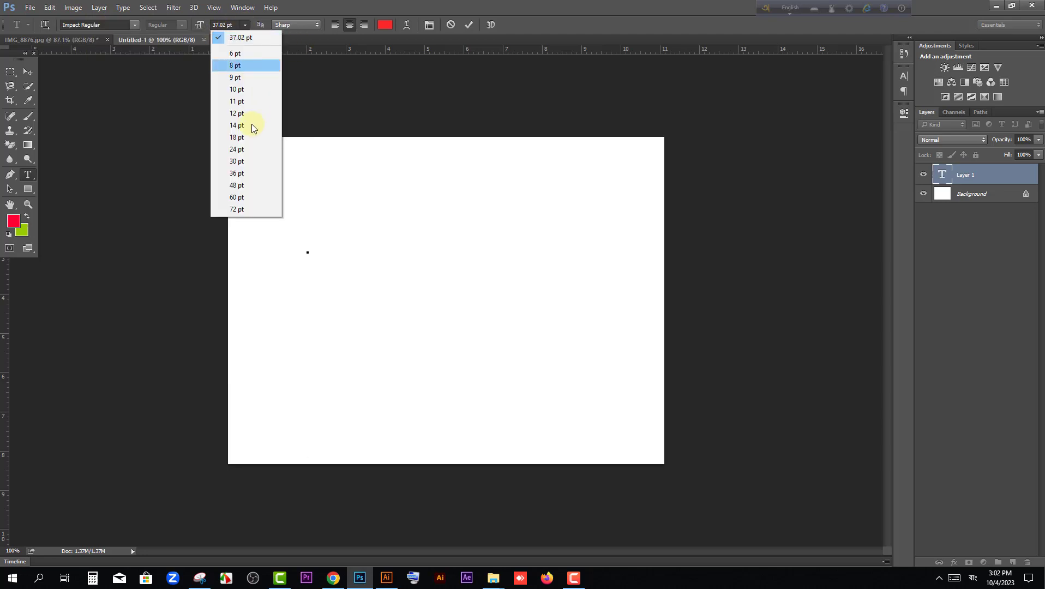
{"action": "left_click", "coordinate": [242, 186]}
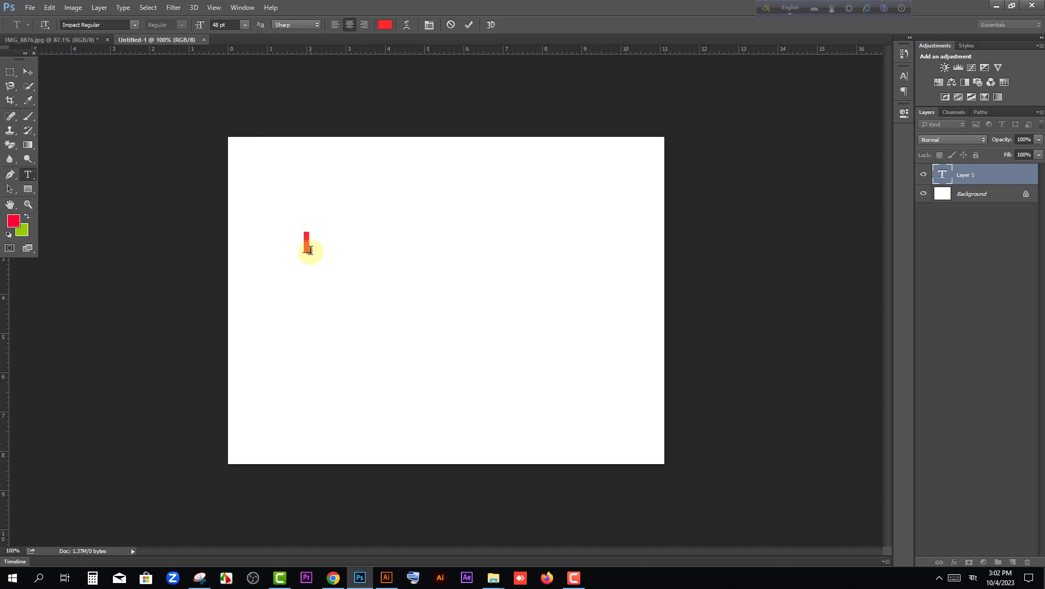
{"action": "type", "text": "IVE CLASS"}
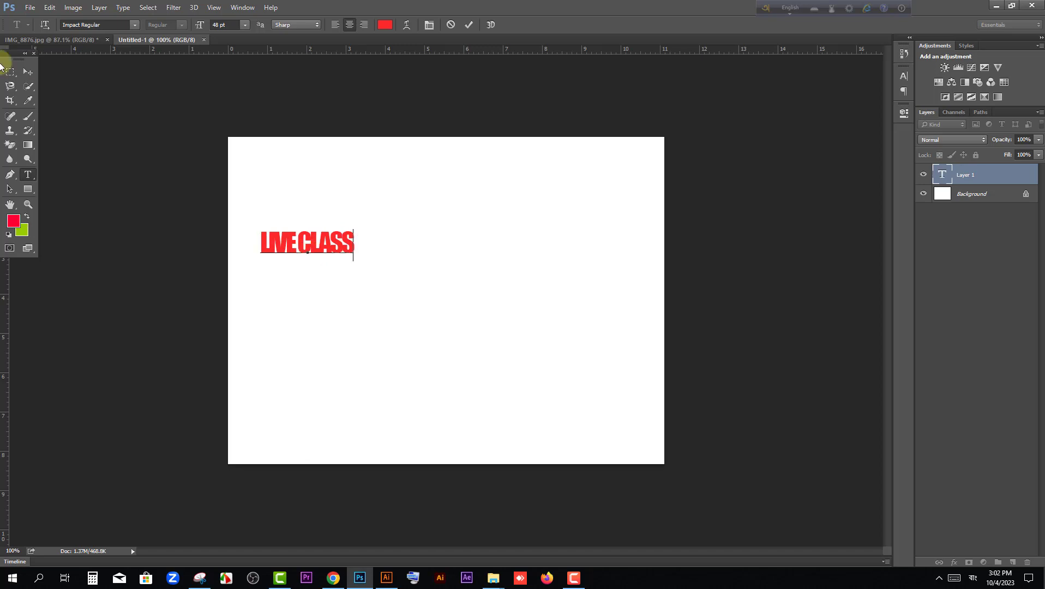
Step: Finish entering the LIVE CLASS text and move it toward the middle of the canvas
{"action": "left_click", "coordinate": [28, 72]}
{"action": "key", "text": "ctrl+plus"}
{"action": "left_click_drag", "start_coordinate": [283, 220], "coordinate": [455, 234]}
{"action": "scroll", "coordinate": [401, 259], "scroll_direction": "up", "scroll_amount": 2}
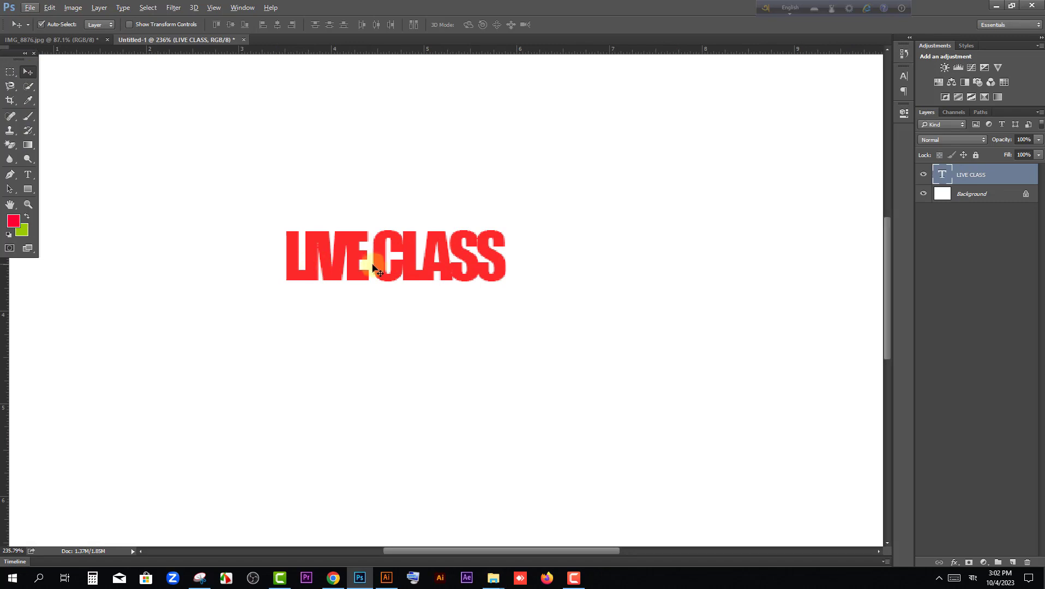
{"action": "scroll", "coordinate": [434, 277], "scroll_direction": "down", "scroll_amount": 2}
{"action": "scroll", "coordinate": [434, 277], "scroll_direction": "up", "scroll_amount": 3}
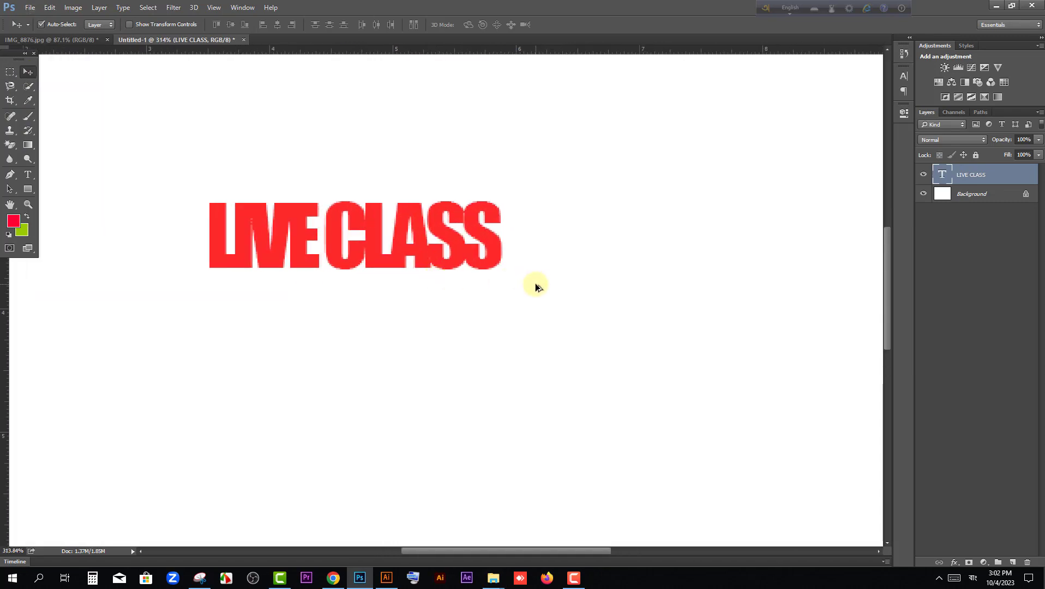
{"action": "scroll", "coordinate": [535, 285], "scroll_direction": "down", "scroll_amount": 2}
{"action": "scroll", "coordinate": [392, 270], "scroll_direction": "up", "scroll_amount": 2}
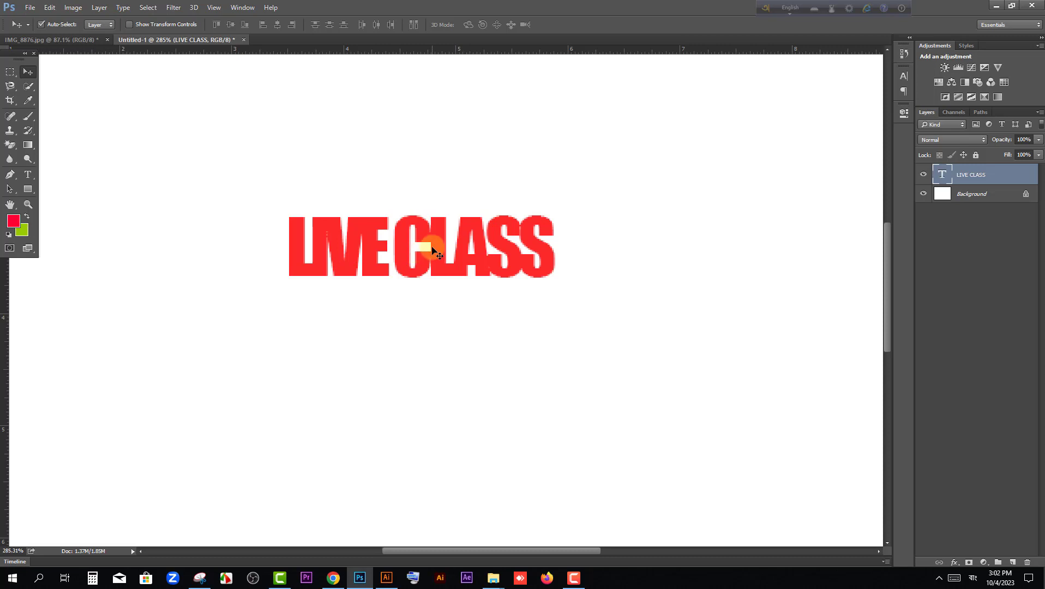
Step: Select the whole LIVE CLASS text for editing and set its character tracking to 0
{"action": "double_click", "coordinate": [944, 175]}
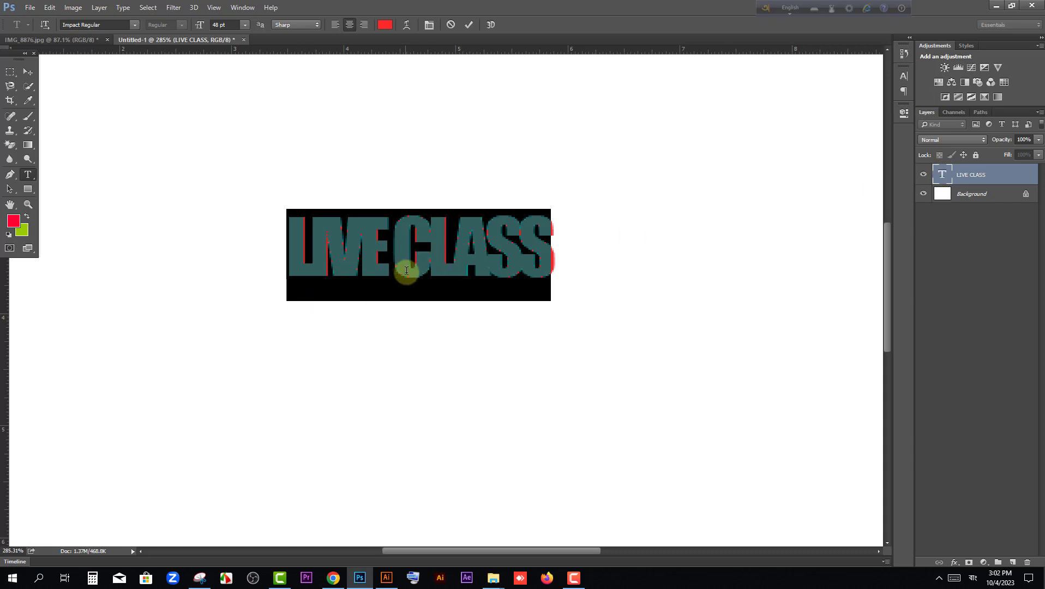
{"action": "left_click", "coordinate": [430, 26]}
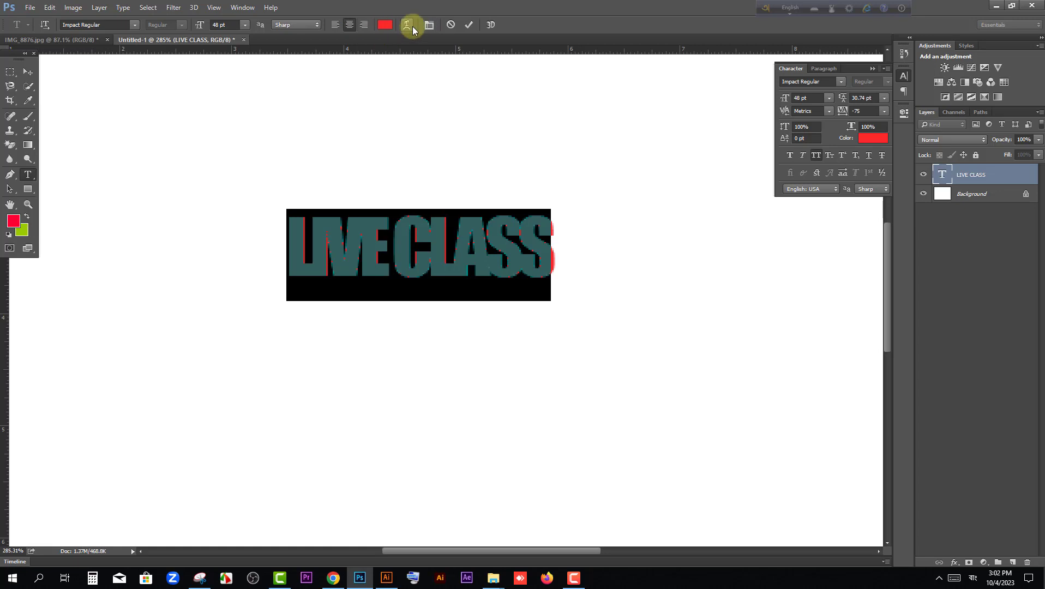
{"action": "left_click_drag", "start_coordinate": [849, 65], "coordinate": [813, 128]}
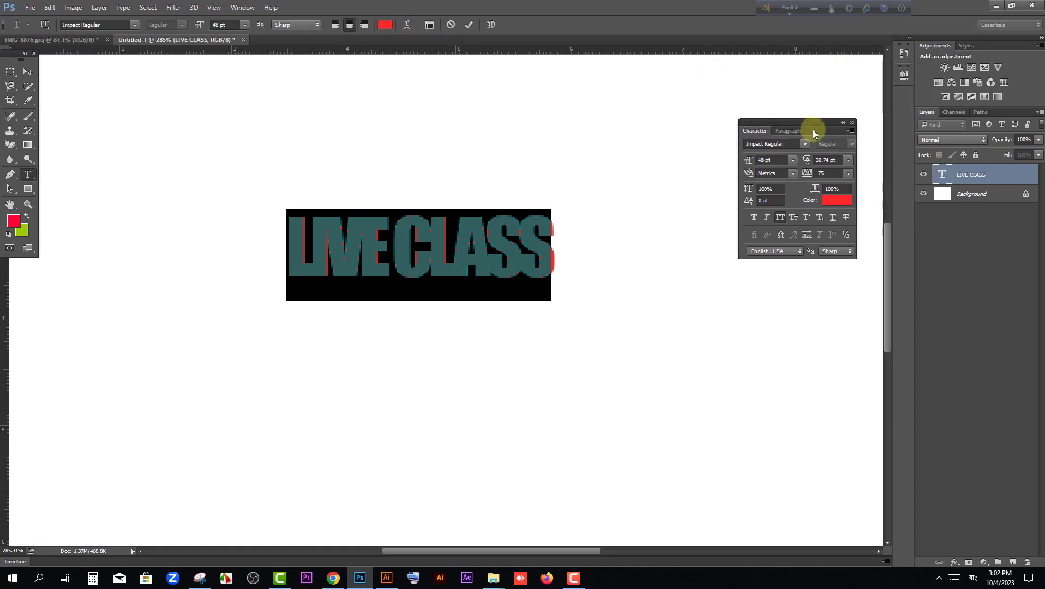
{"action": "left_click", "coordinate": [831, 173]}
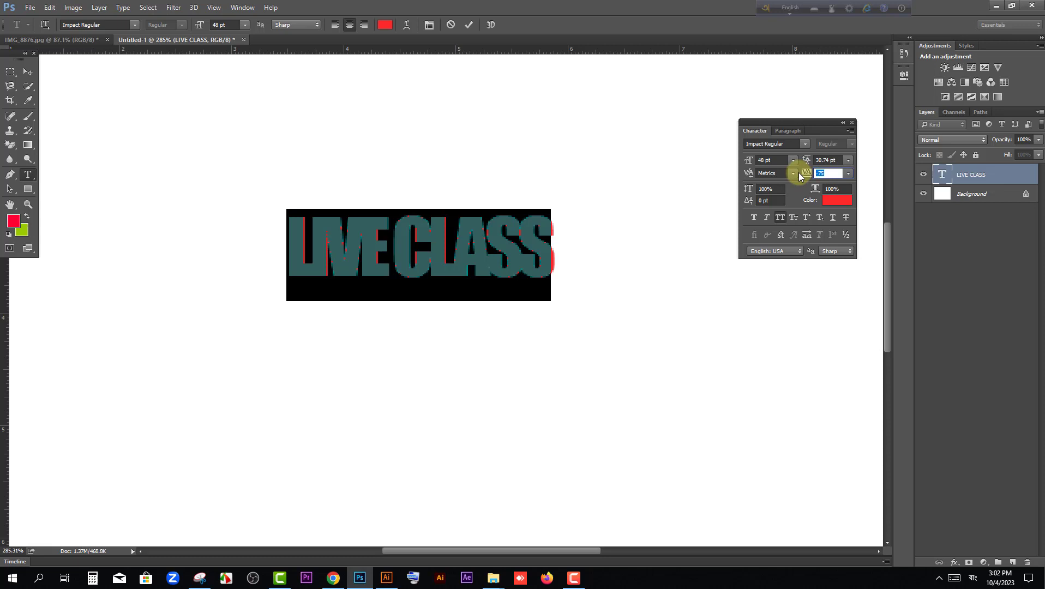
{"action": "type", "text": "0"}
{"action": "key", "text": "Return"}
{"action": "left_click", "coordinate": [828, 161]}
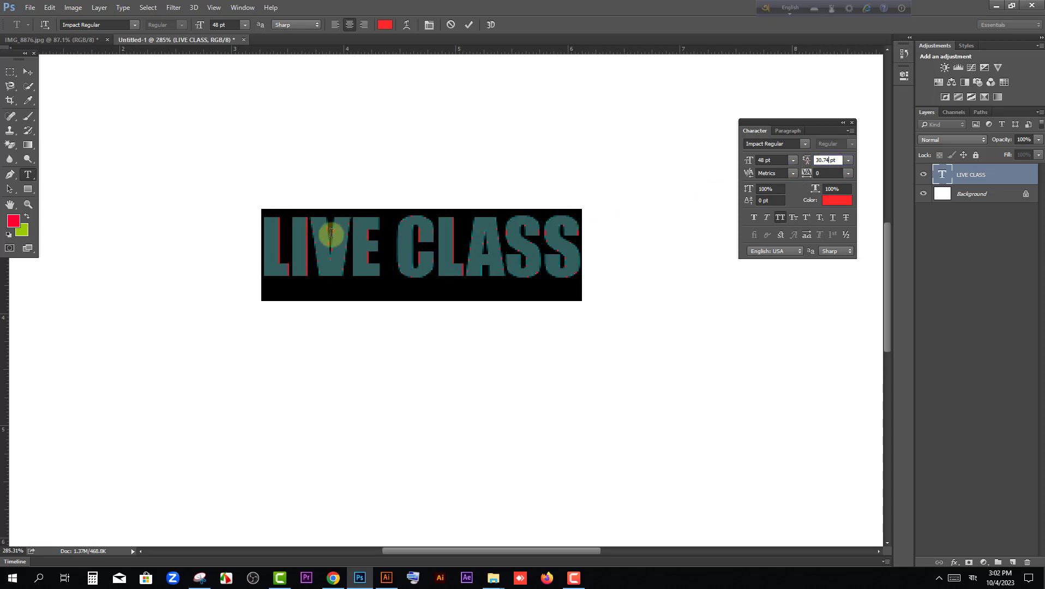
Step: Try a wider tracking of 100 on the LIVE CLASS text and bring it back to 0
{"action": "left_click", "coordinate": [829, 173]}
{"action": "scroll", "coordinate": [829, 173], "scroll_direction": "up", "scroll_amount": 10}
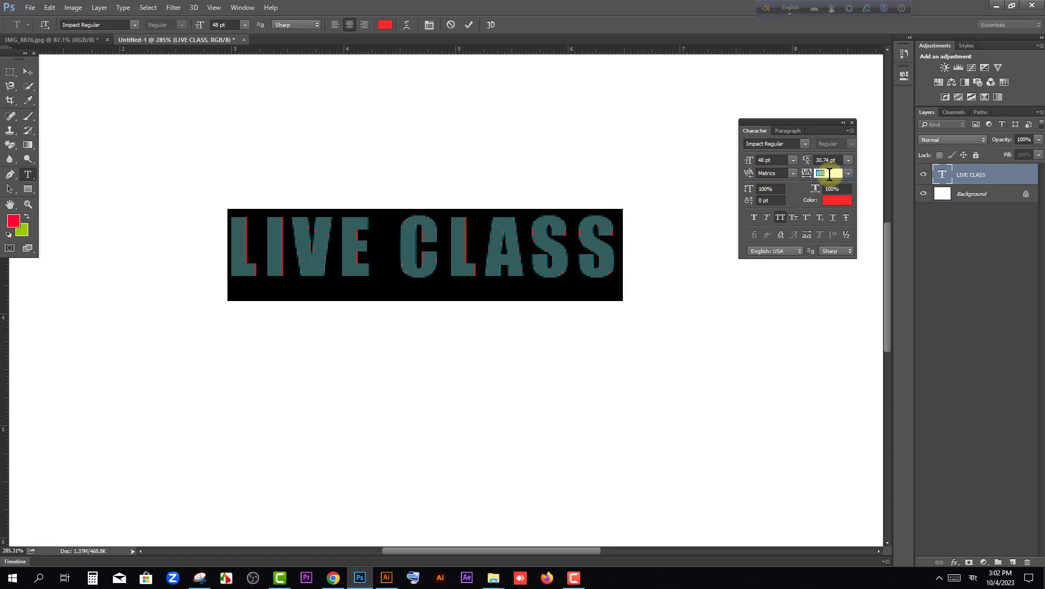
{"action": "scroll", "coordinate": [830, 173], "scroll_direction": "down", "scroll_amount": 8}
{"action": "scroll", "coordinate": [829, 173], "scroll_direction": "down", "scroll_amount": 2}
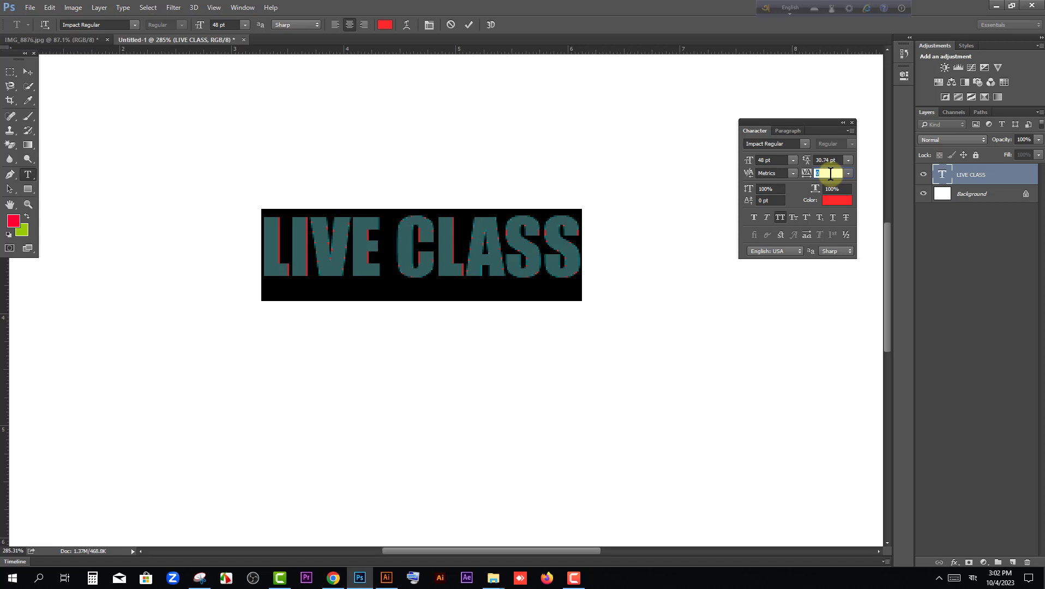
Step: Commit the text edit and move the LIVE CLASS text slightly down on the canvas
{"action": "left_click", "coordinate": [27, 71]}
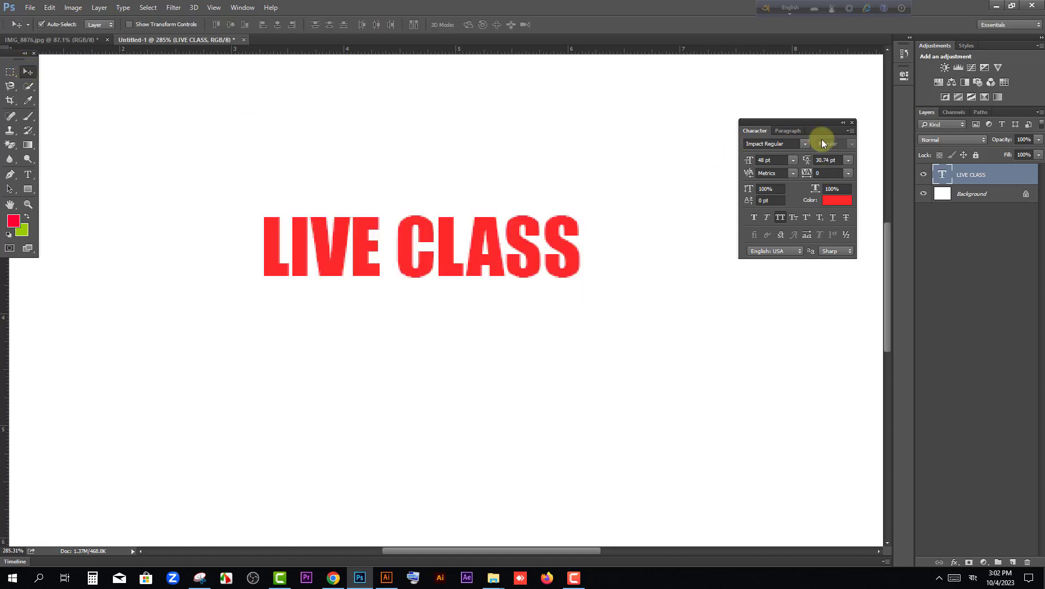
{"action": "left_click_drag", "start_coordinate": [473, 238], "coordinate": [483, 278]}
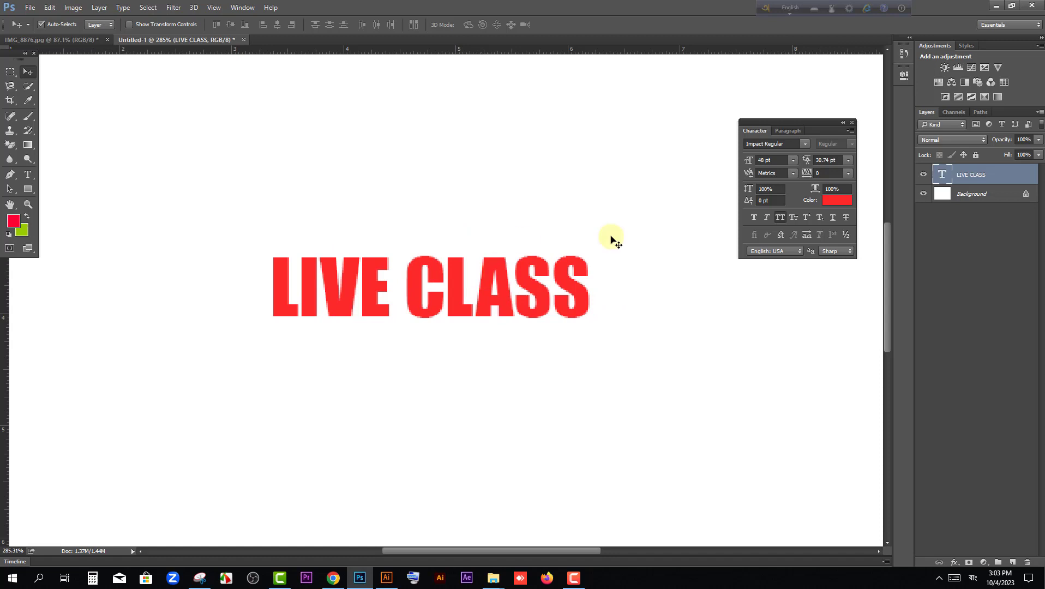
Step: Change the colour of the LIVE CLASS text to vivid blue and shift the text slightly left and down
{"action": "double_click", "coordinate": [940, 175]}
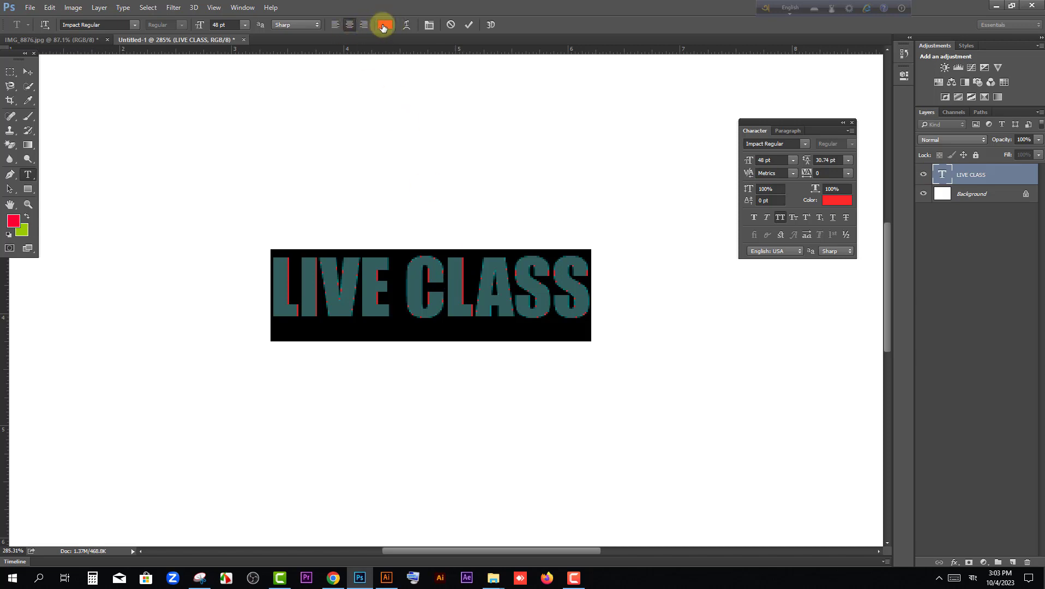
{"action": "left_click", "coordinate": [386, 25]}
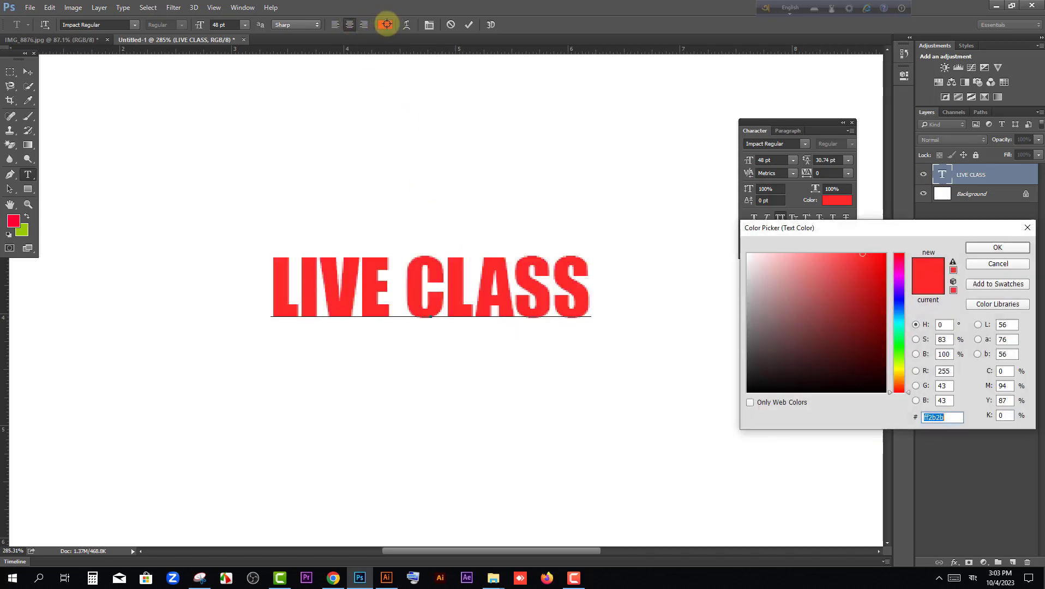
{"action": "left_click", "coordinate": [895, 299]}
{"action": "left_click_drag", "start_coordinate": [868, 261], "coordinate": [879, 255]}
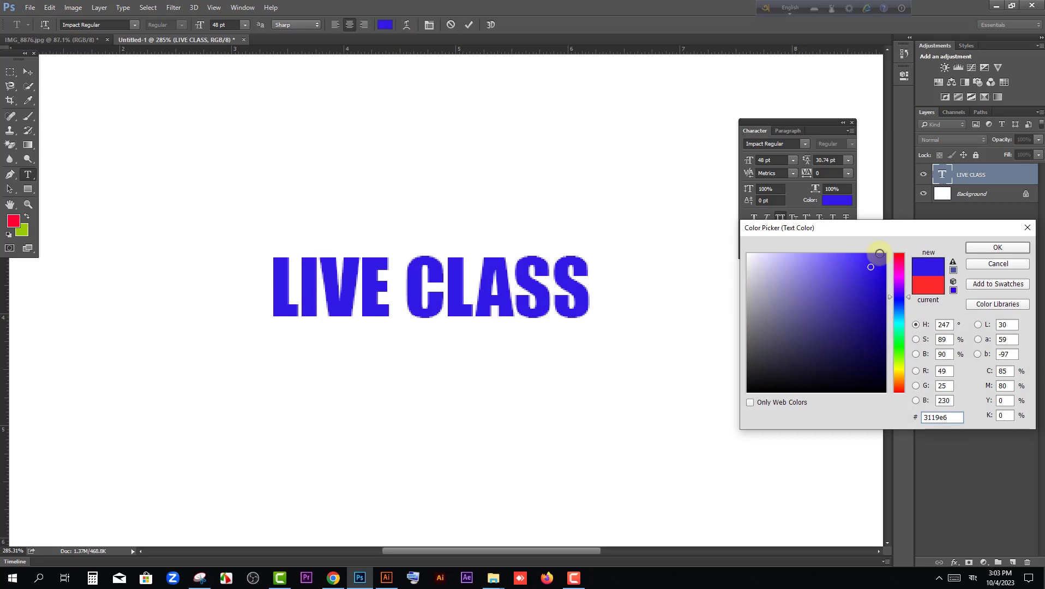
{"action": "left_click", "coordinate": [1003, 265]}
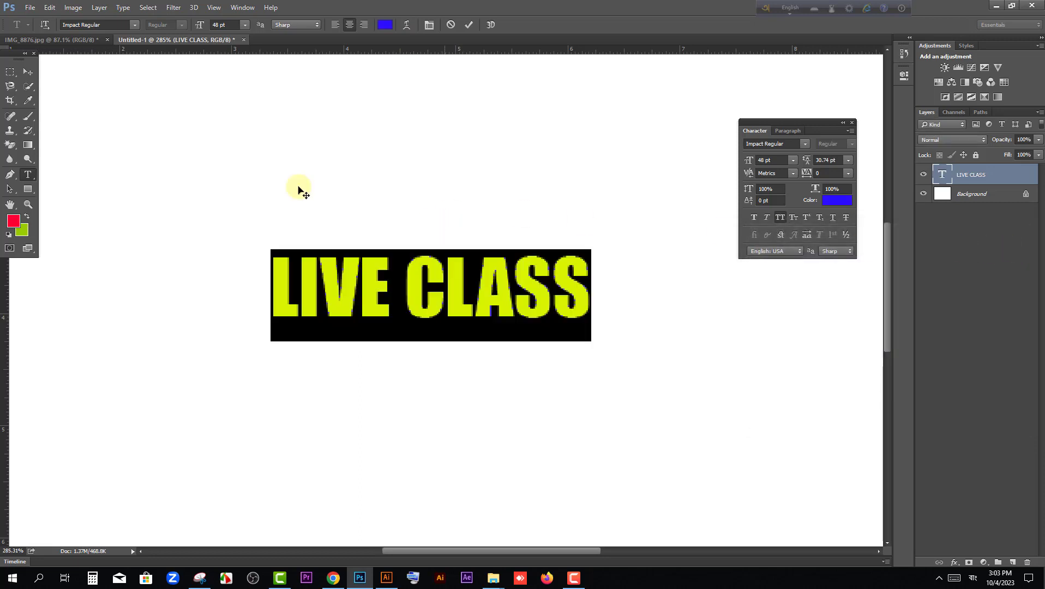
{"action": "left_click", "coordinate": [28, 71]}
{"action": "mouse_move", "coordinate": [431, 280]}
{"action": "left_mouse_down"}
{"action": "mouse_move", "coordinate": [422, 298]}
{"action": "mouse_move", "coordinate": [446, 289]}
{"action": "left_mouse_up"}
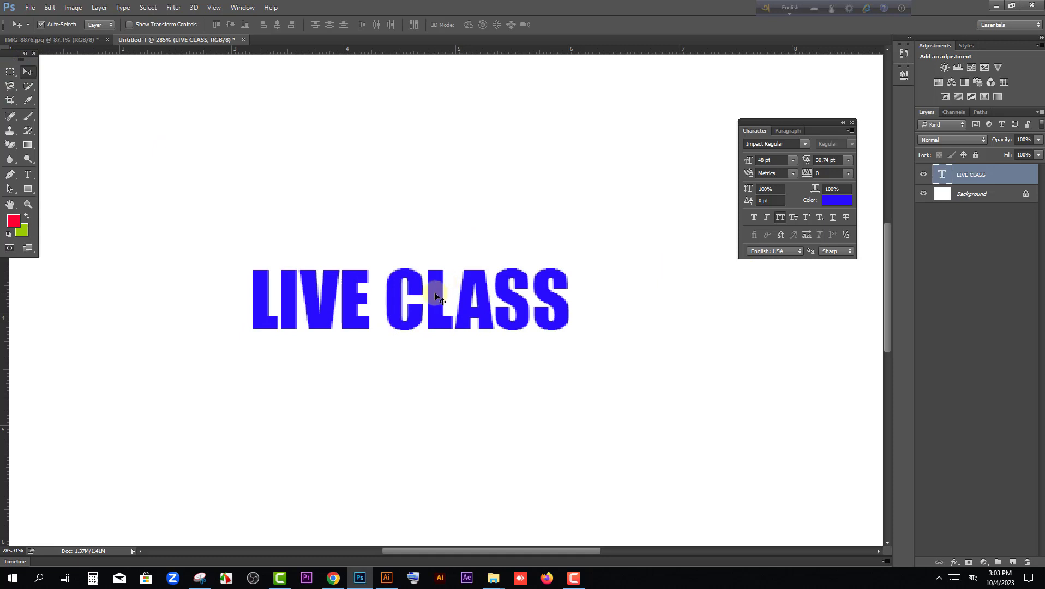
Step: Try a Drop Shadow layer style with a distance of 0 px on the text and turn it off again
{"action": "right_click", "coordinate": [968, 175]}
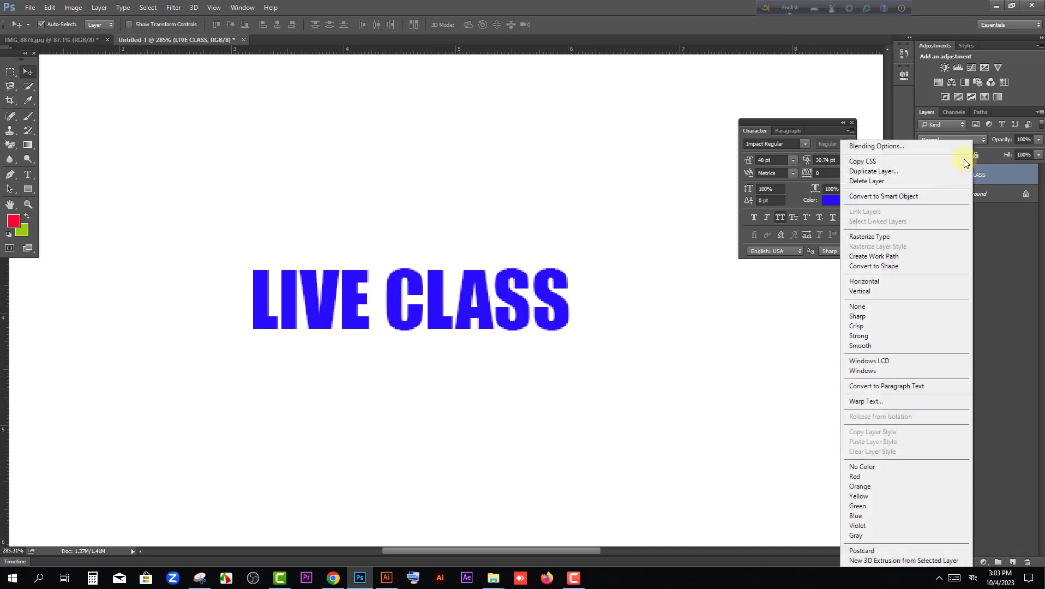
{"action": "left_click", "coordinate": [914, 145]}
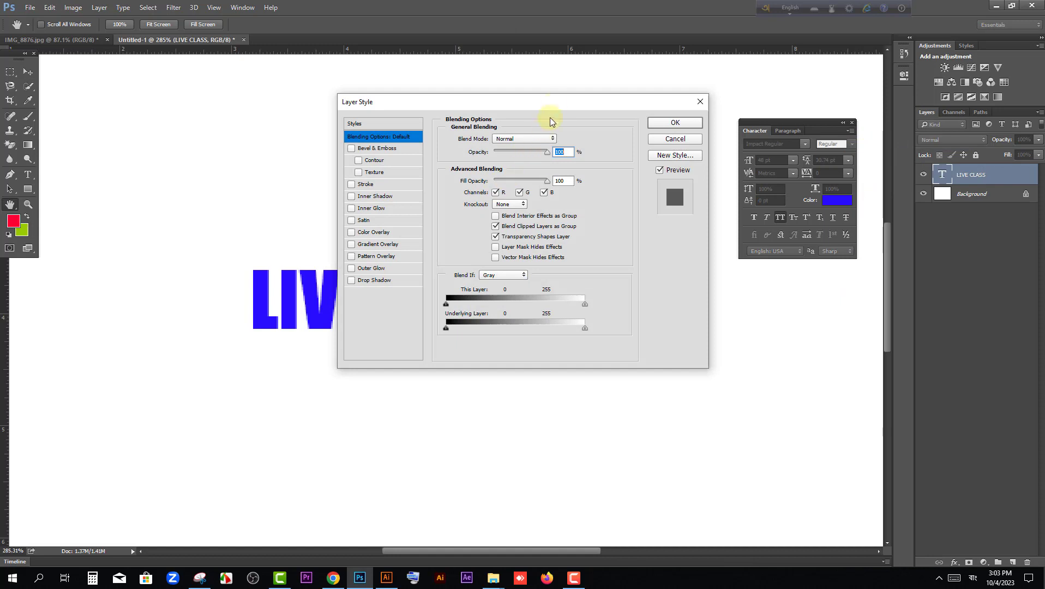
{"action": "left_click_drag", "start_coordinate": [525, 106], "coordinate": [772, 212]}
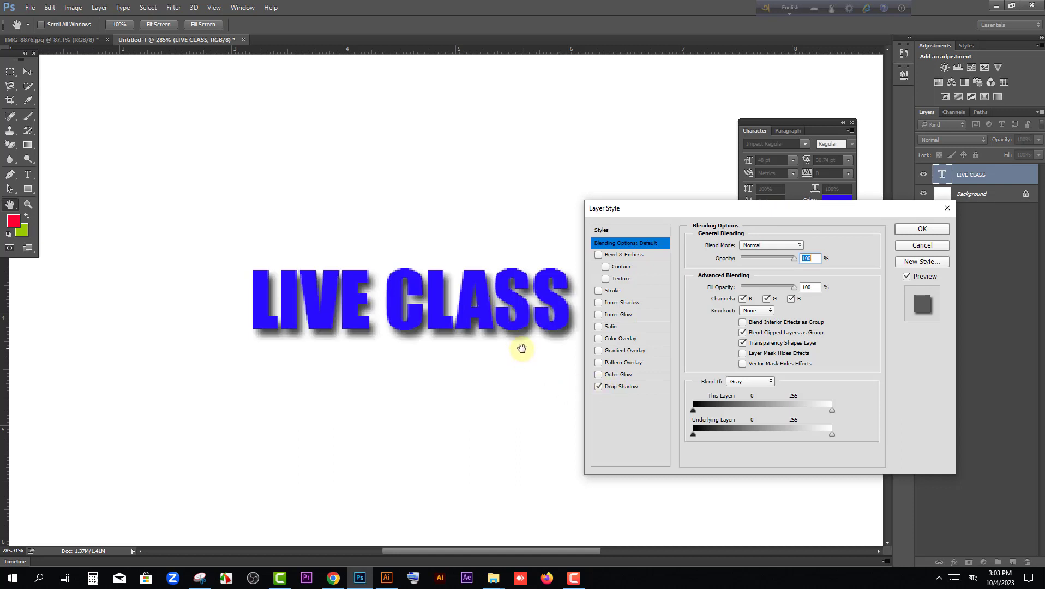
{"action": "left_click", "coordinate": [622, 387]}
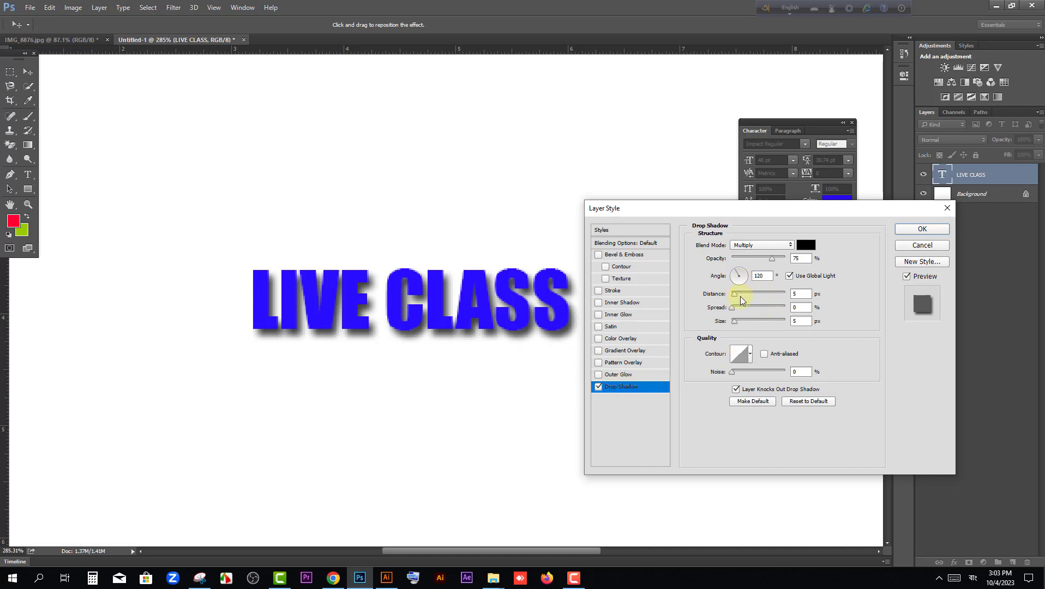
{"action": "left_click_drag", "start_coordinate": [739, 296], "coordinate": [732, 295]}
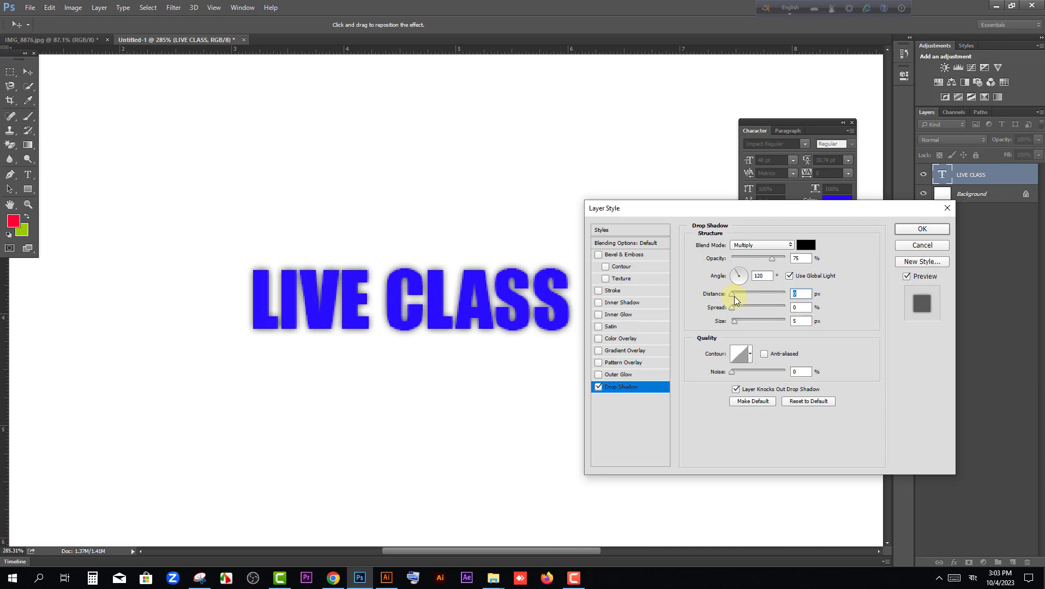
{"action": "left_click", "coordinate": [599, 387]}
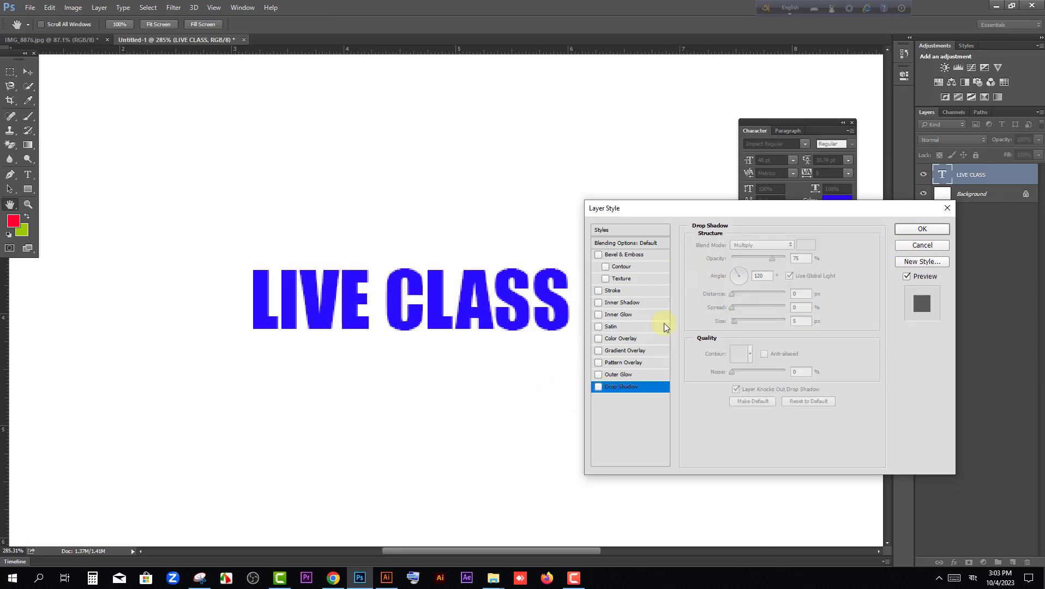
Step: Try a Color Overlay on the text with a dark red and a pinkish red, and discard the layer style changes
{"action": "left_click", "coordinate": [635, 341]}
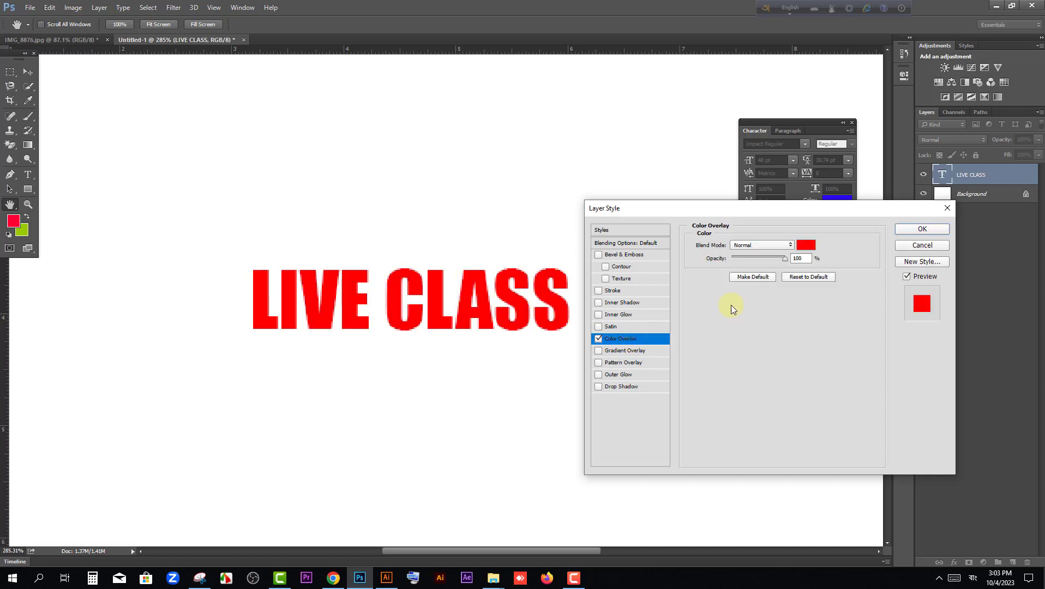
{"action": "left_click", "coordinate": [806, 245]}
{"action": "left_click", "coordinate": [874, 369]}
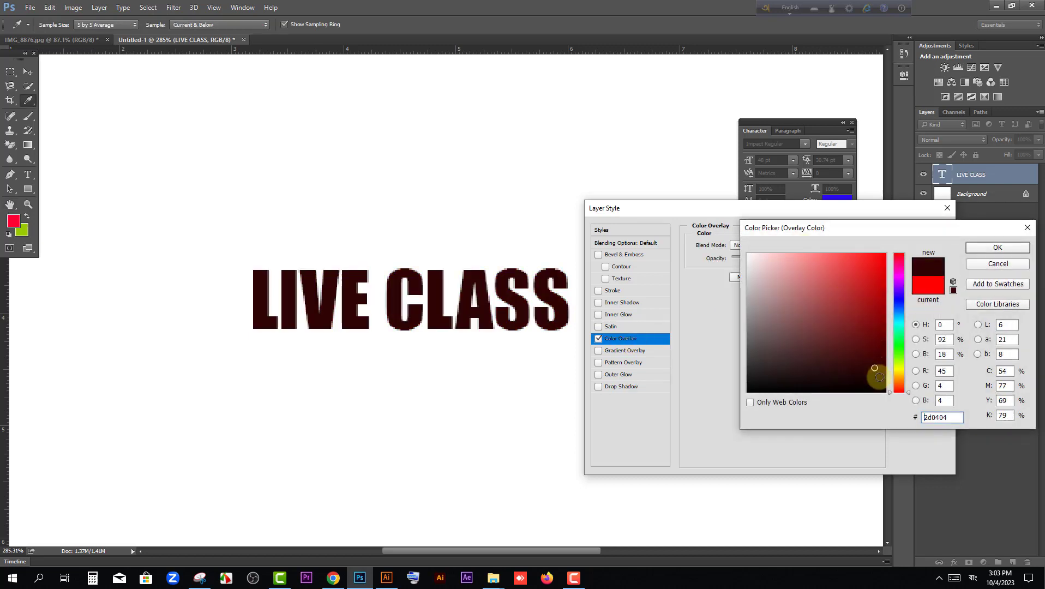
{"action": "left_click", "coordinate": [898, 373]}
{"action": "left_click_drag", "start_coordinate": [862, 289], "coordinate": [897, 260]}
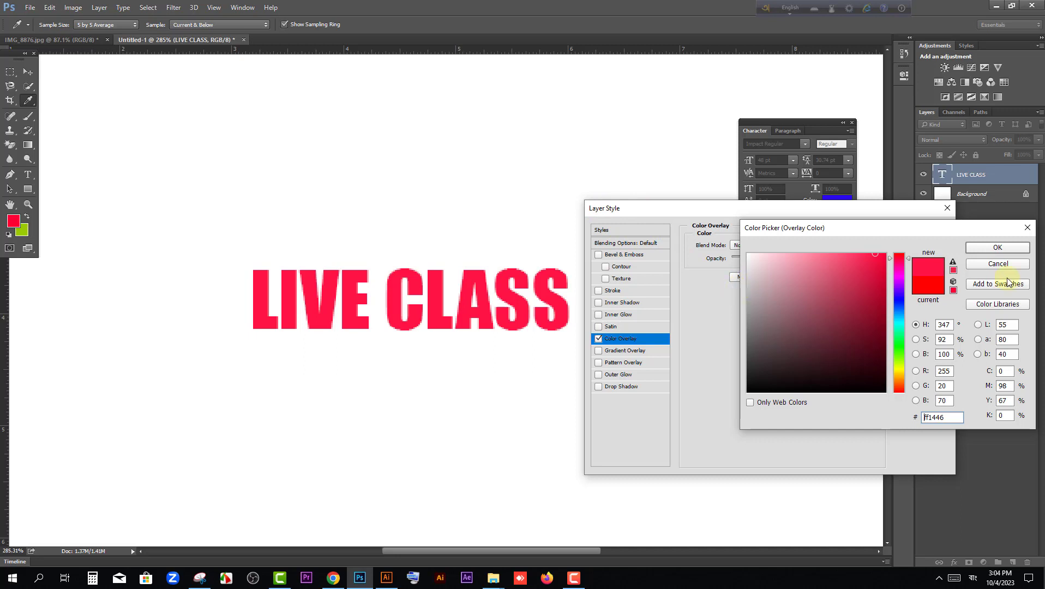
{"action": "left_click", "coordinate": [999, 265]}
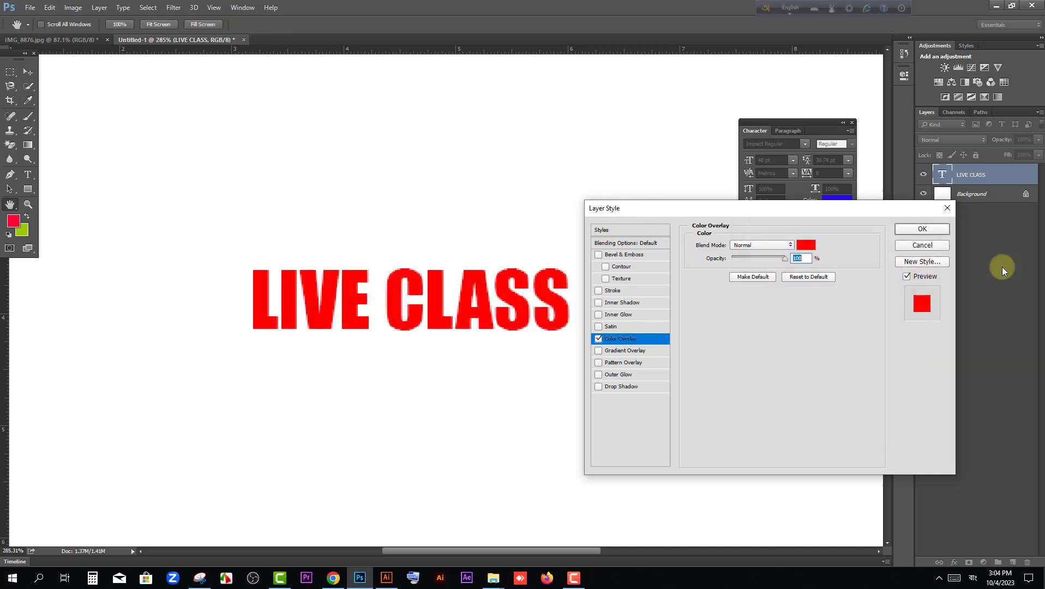
{"action": "left_click", "coordinate": [949, 209]}
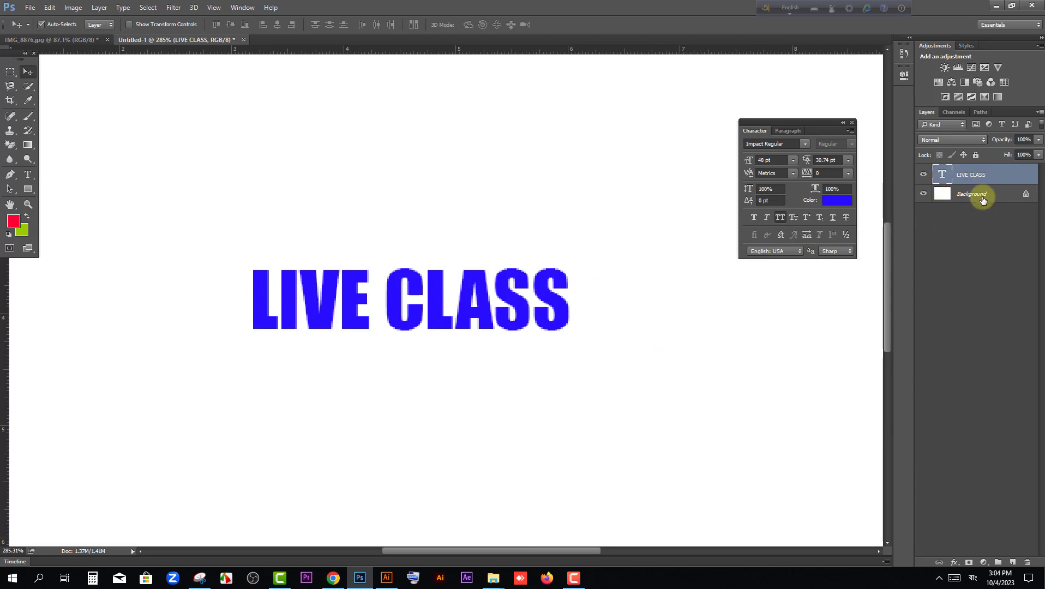
Step: Add a Bevel & Emboss effect to the LIVE CLASS text layer with its style set to Emboss
{"action": "right_click", "coordinate": [966, 174]}
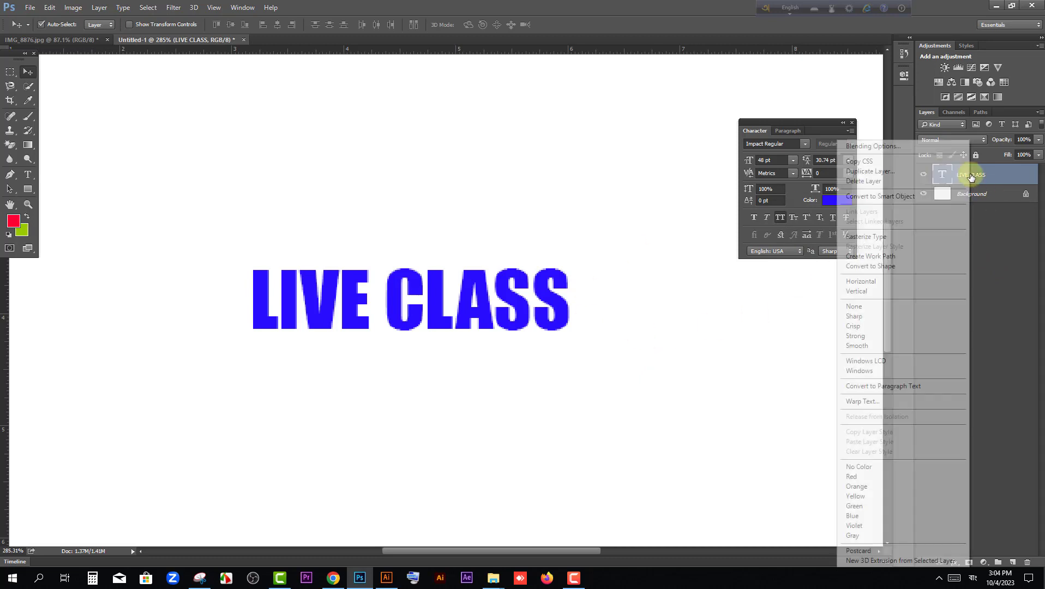
{"action": "left_click", "coordinate": [852, 147]}
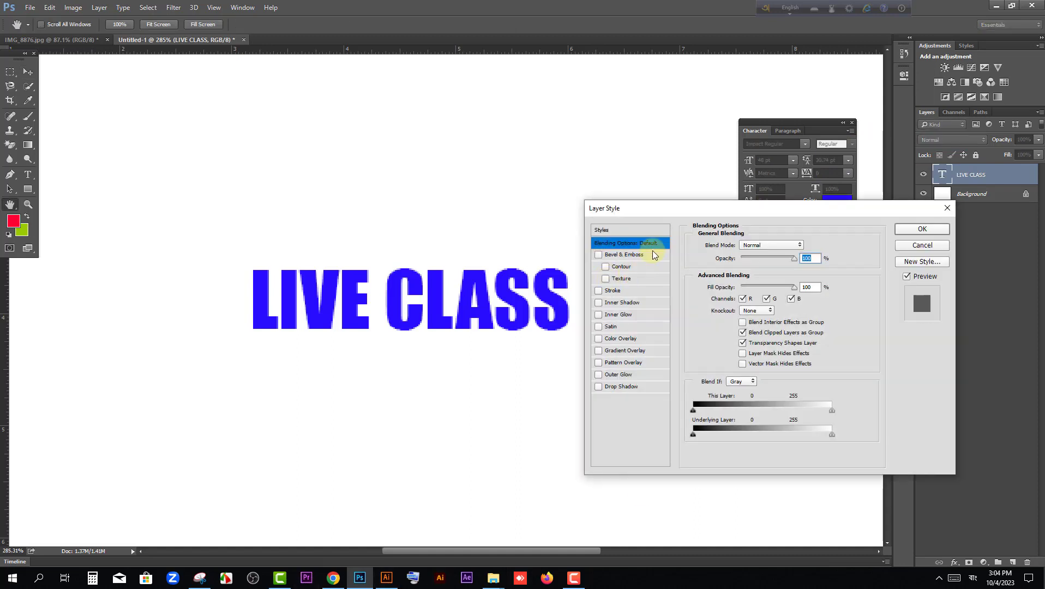
{"action": "left_click", "coordinate": [639, 255]}
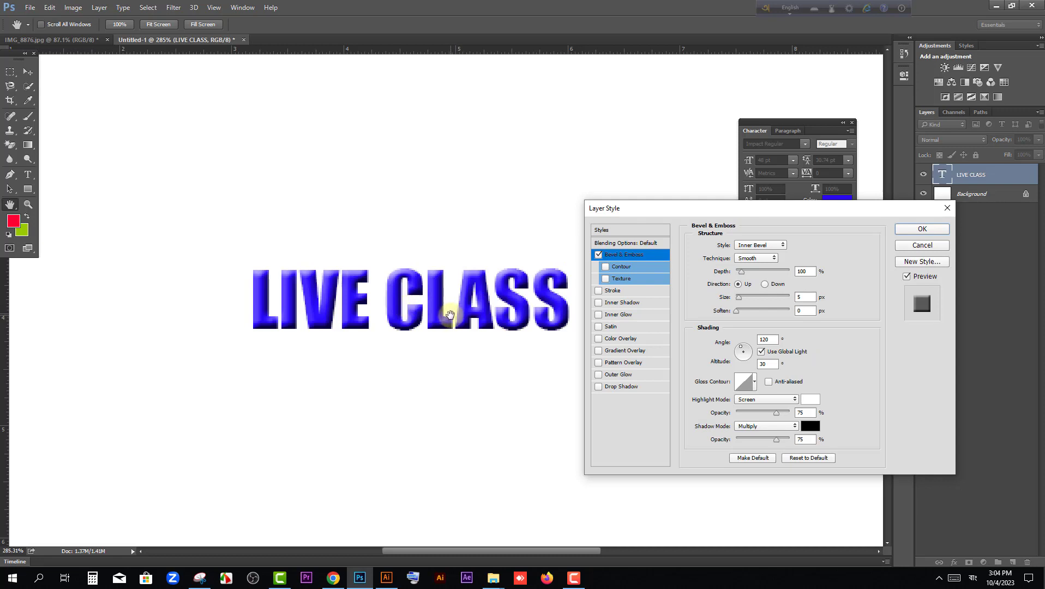
{"action": "left_click", "coordinate": [762, 248]}
{"action": "left_click", "coordinate": [746, 265]}
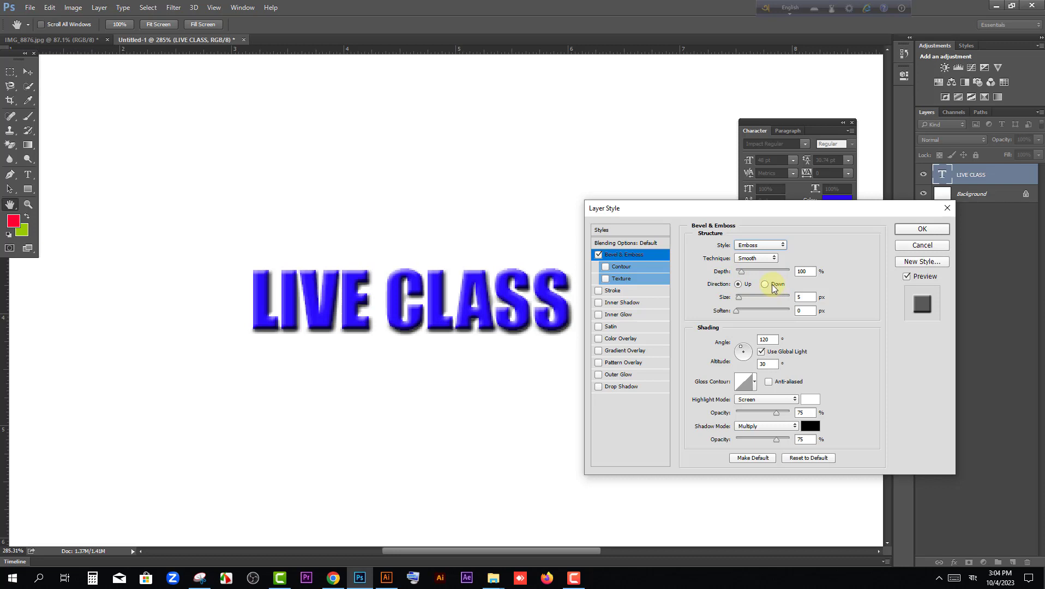
Step: Set the emboss direction to Down, reduce its depth slightly and apply the layer style
{"action": "left_click", "coordinate": [764, 285]}
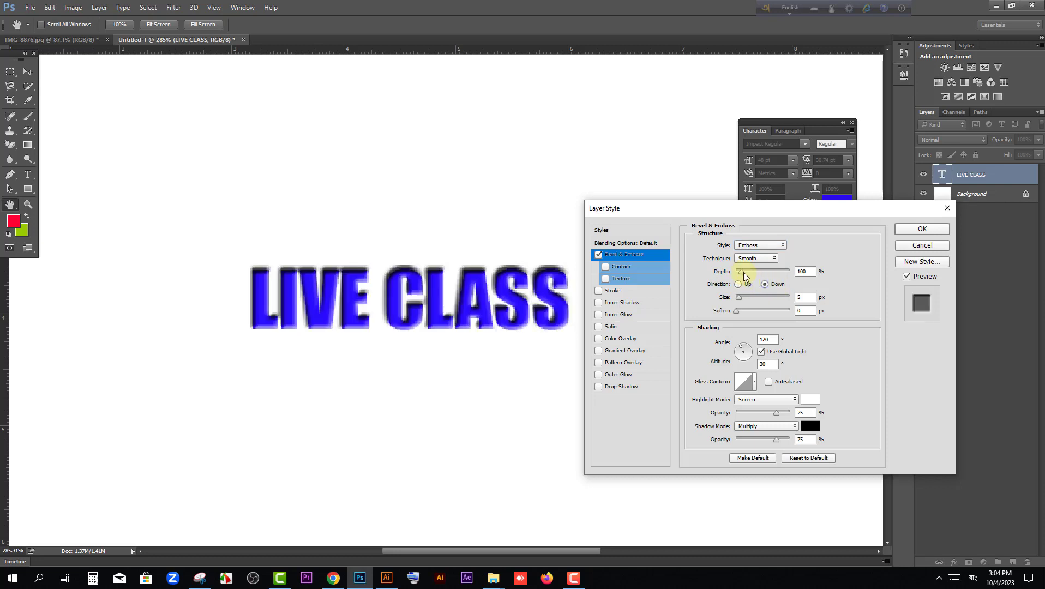
{"action": "mouse_move", "coordinate": [741, 271]}
{"action": "left_mouse_down"}
{"action": "mouse_move", "coordinate": [732, 271]}
{"action": "mouse_move", "coordinate": [754, 272]}
{"action": "mouse_move", "coordinate": [741, 272]}
{"action": "left_mouse_up"}
{"action": "left_click", "coordinate": [751, 271]}
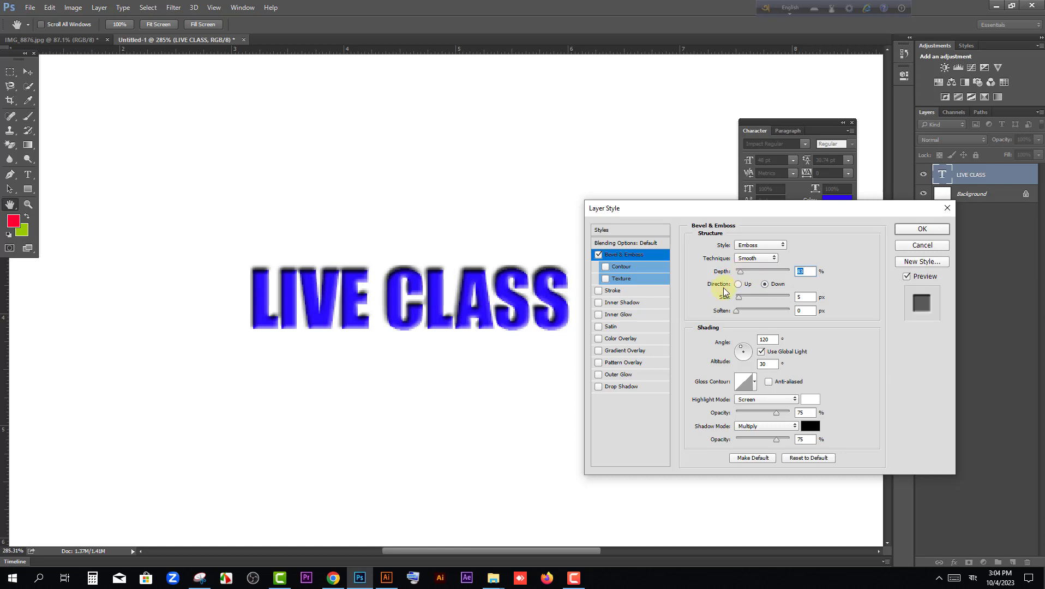
{"action": "left_click", "coordinate": [916, 229]}
{"action": "scroll", "coordinate": [533, 321], "scroll_direction": "down", "scroll_amount": 3}
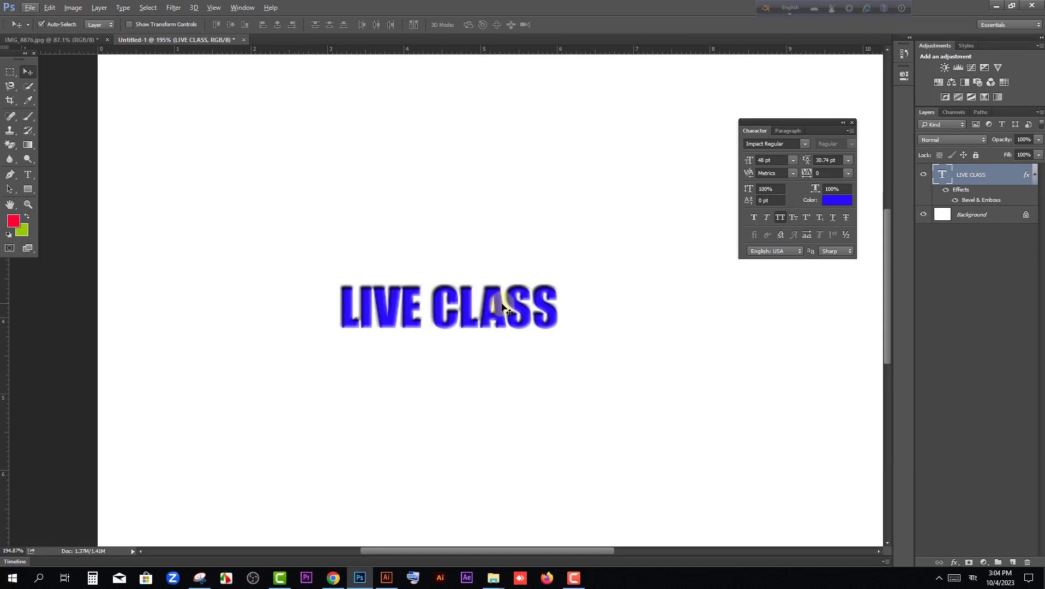
Step: Enlarge the LIVE CLASS text proportionally to about 271% and move it to the middle of the canvas
{"action": "scroll", "coordinate": [500, 304], "scroll_direction": "down", "scroll_amount": 2}
{"action": "scroll", "coordinate": [420, 295], "scroll_direction": "up", "scroll_amount": 2}
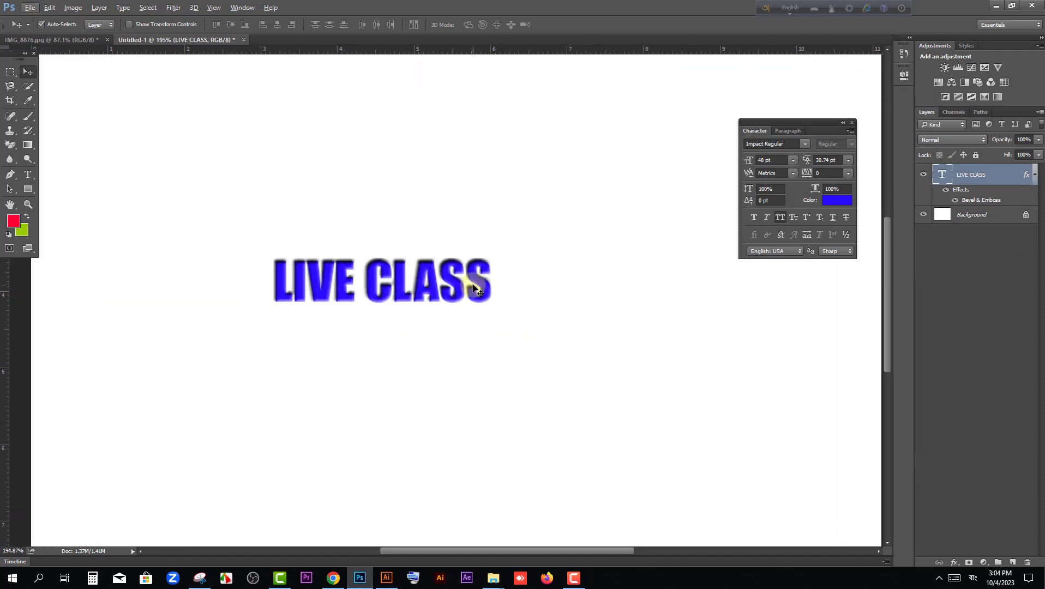
{"action": "key", "text": "ctrl+t"}
{"action": "left_click_drag", "start_coordinate": [493, 256], "coordinate": [679, 202]}
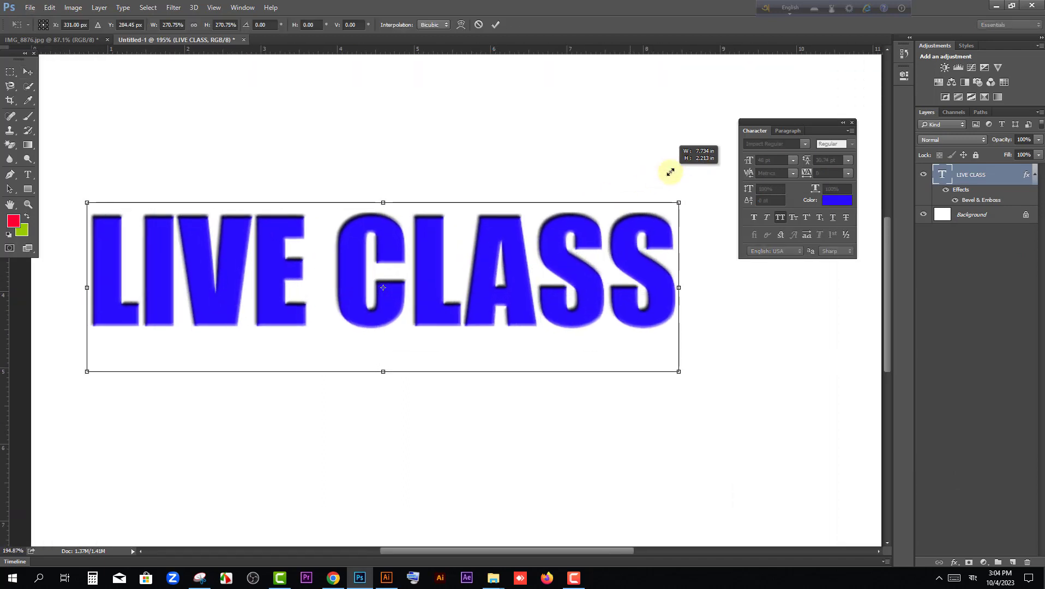
{"action": "double_click", "coordinate": [578, 280]}
{"action": "scroll", "coordinate": [567, 300], "scroll_direction": "down", "scroll_amount": 3}
{"action": "scroll", "coordinate": [567, 300], "scroll_direction": "down", "scroll_amount": 2}
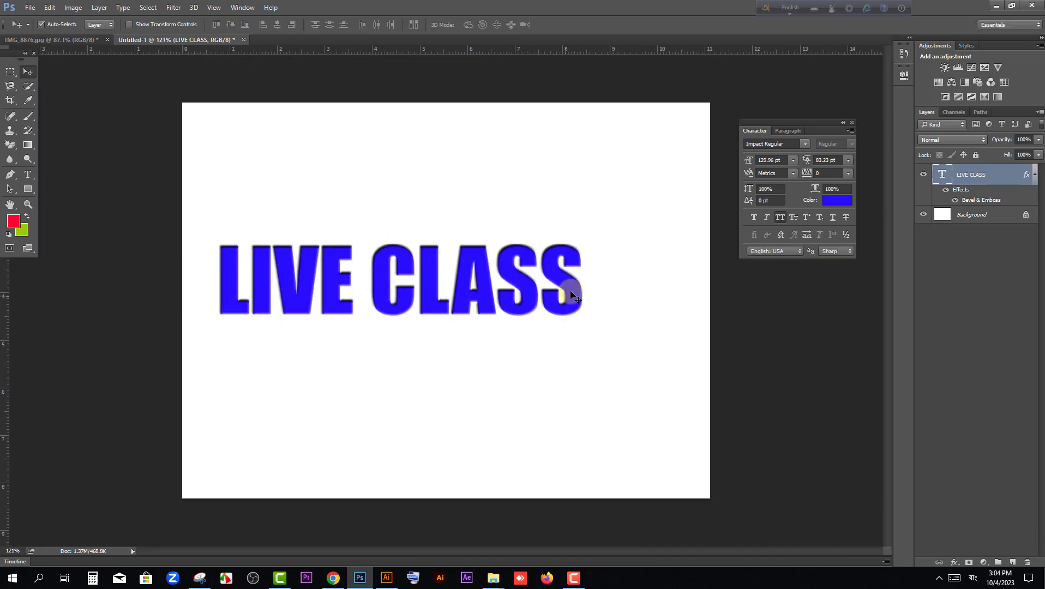
{"action": "left_click_drag", "start_coordinate": [566, 282], "coordinate": [605, 311]}
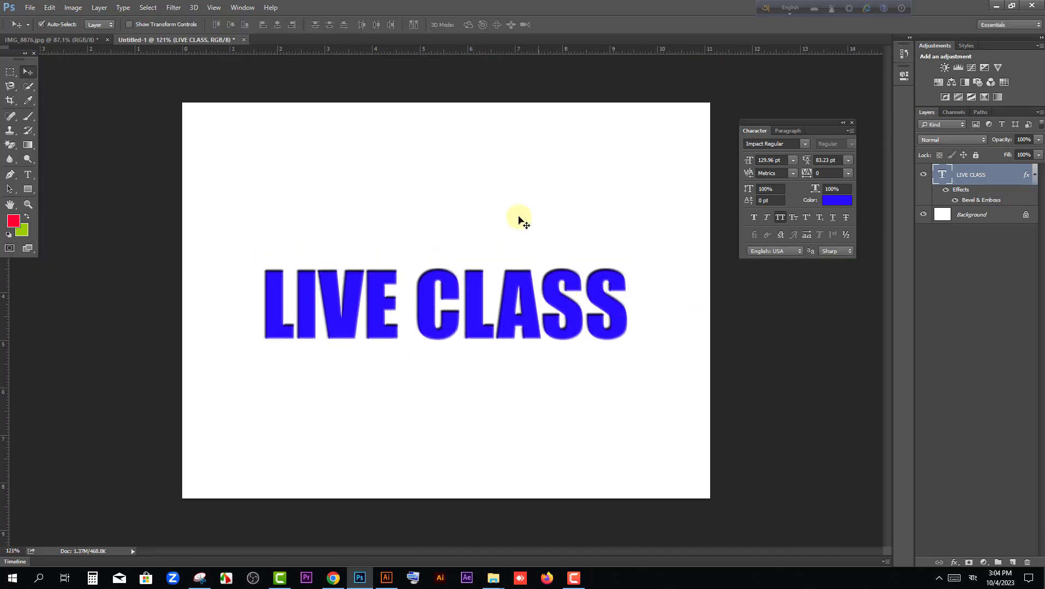
Step: Try a Pattern Overlay on the LIVE CLASS text using the colourful orange and blue artwork pattern
{"action": "right_click", "coordinate": [981, 173]}
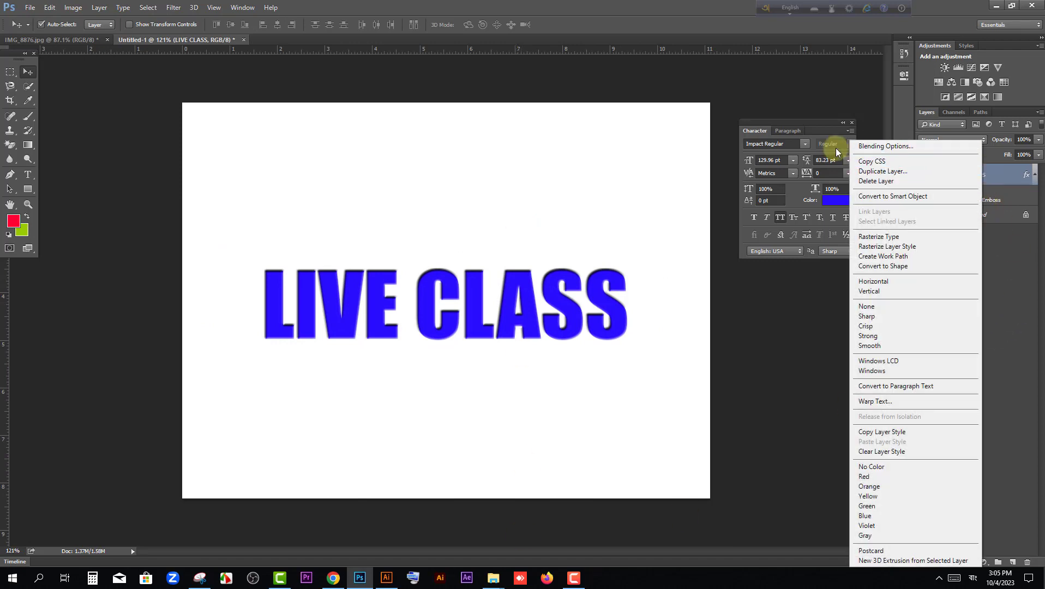
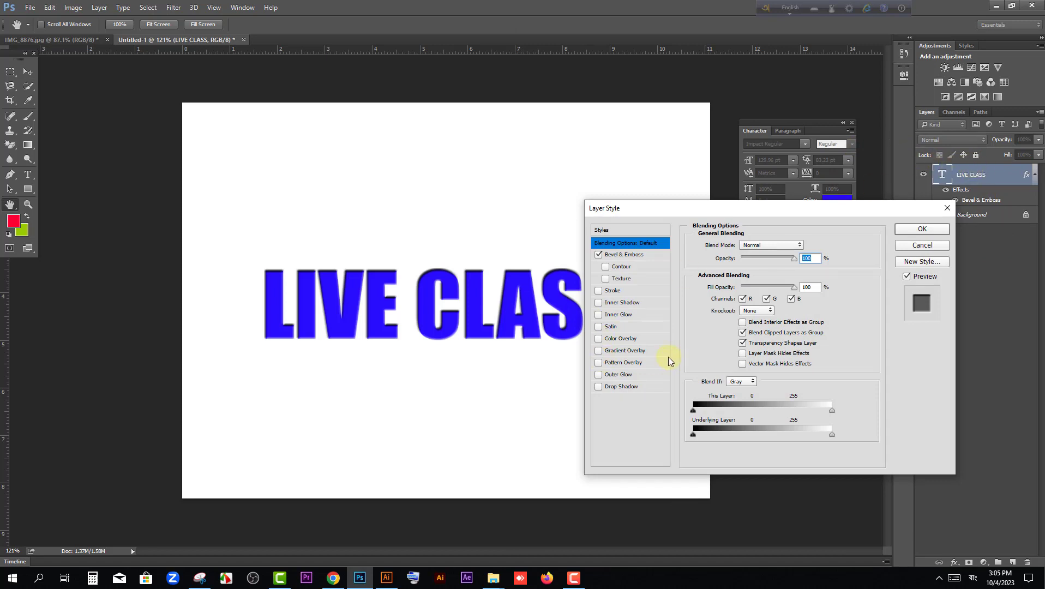
{"action": "left_click", "coordinate": [642, 364]}
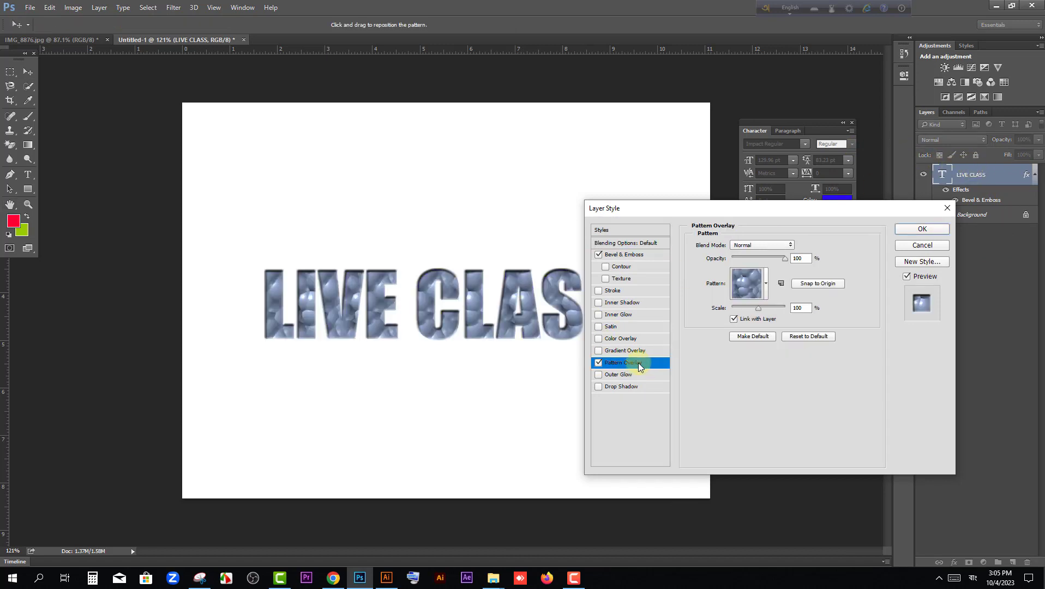
{"action": "left_click_drag", "start_coordinate": [756, 208], "coordinate": [793, 222]}
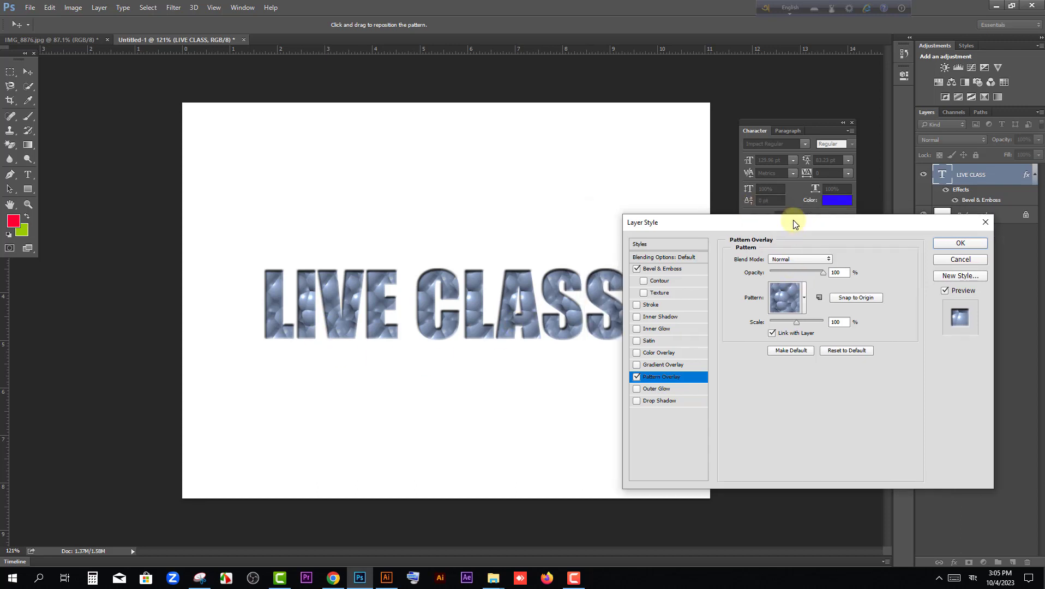
{"action": "left_click", "coordinate": [804, 297]}
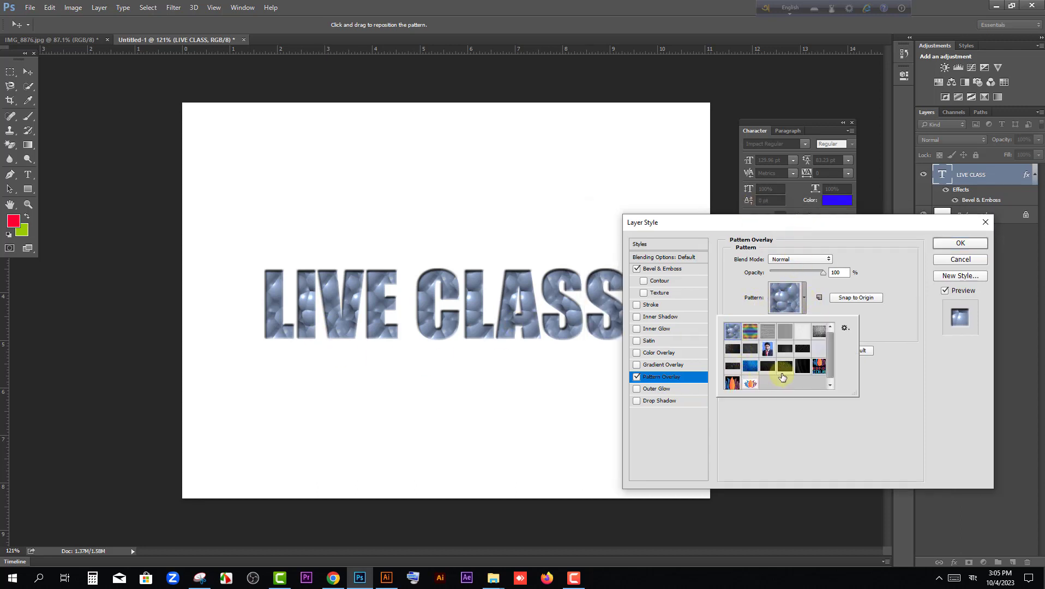
{"action": "left_click", "coordinate": [814, 370]}
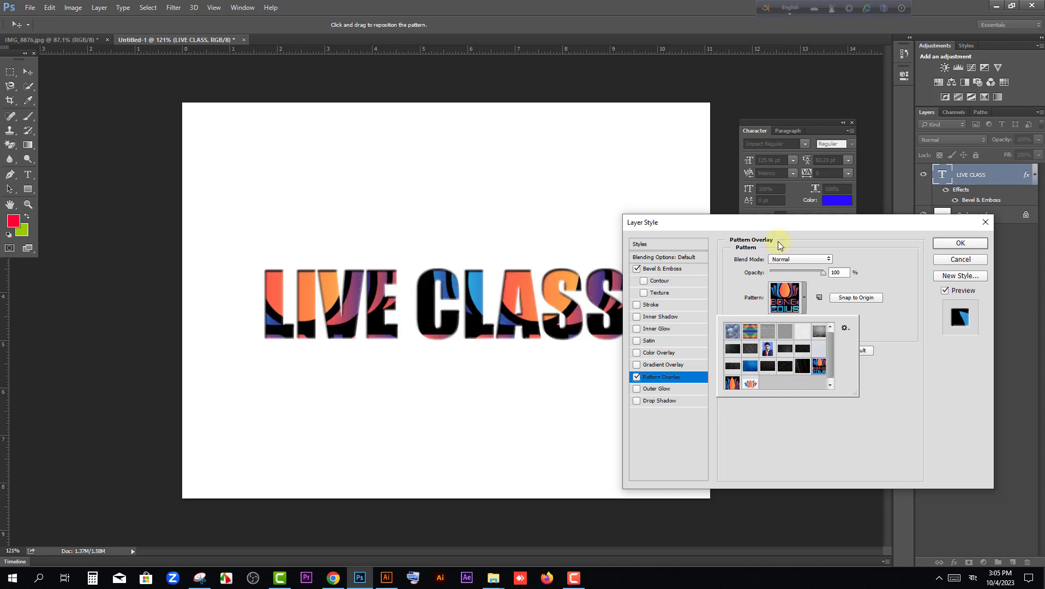
{"action": "left_click_drag", "start_coordinate": [798, 224], "coordinate": [831, 264]}
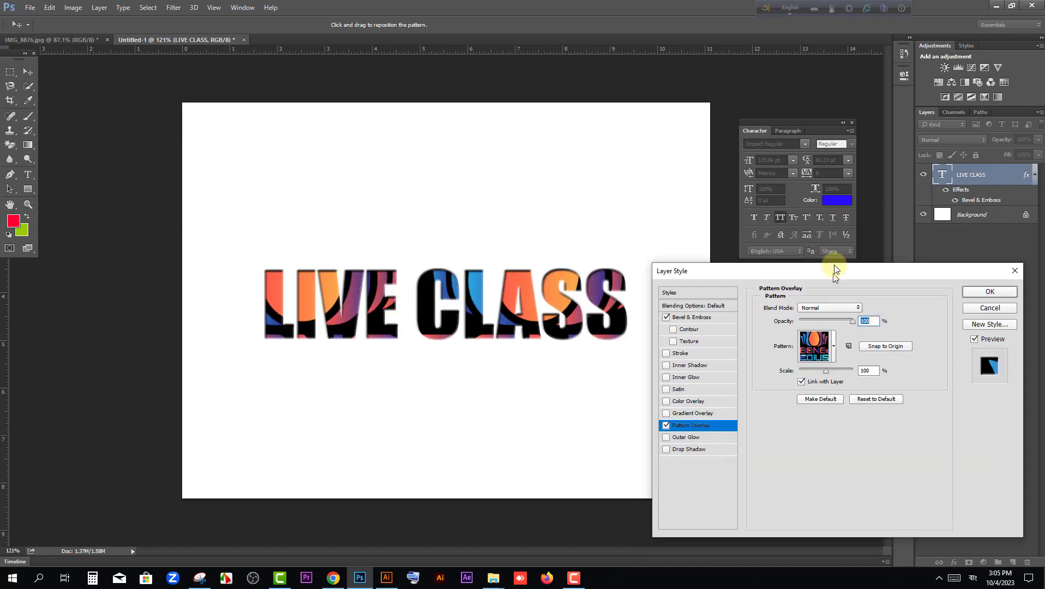
Step: Try the flame artwork and dark black patterns on the text, reduce the pattern scale, and discard the layer style changes
{"action": "left_click", "coordinate": [834, 335]}
{"action": "left_click", "coordinate": [763, 421]}
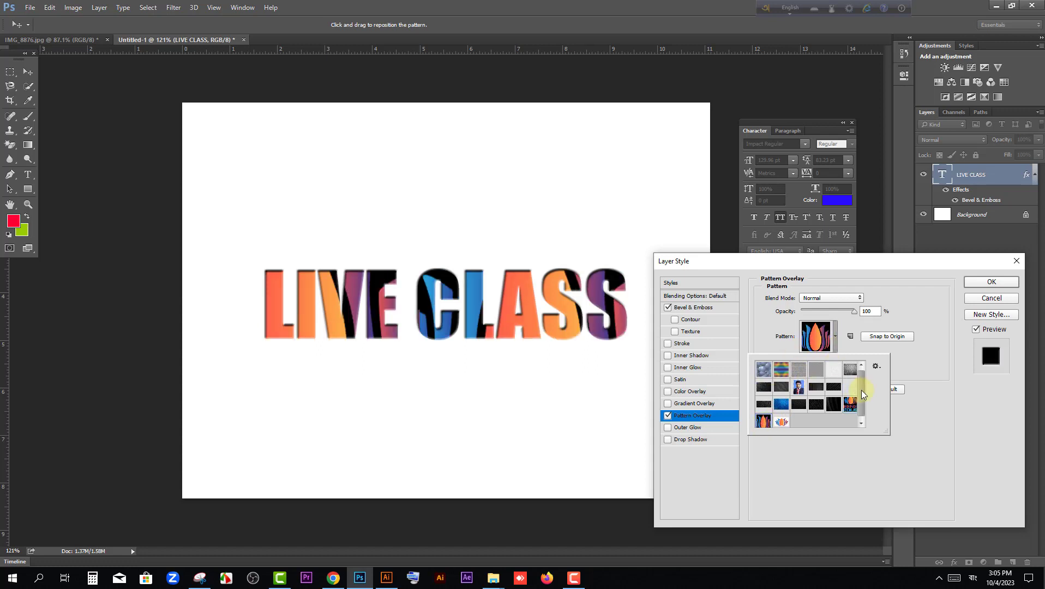
{"action": "left_click", "coordinate": [832, 406]}
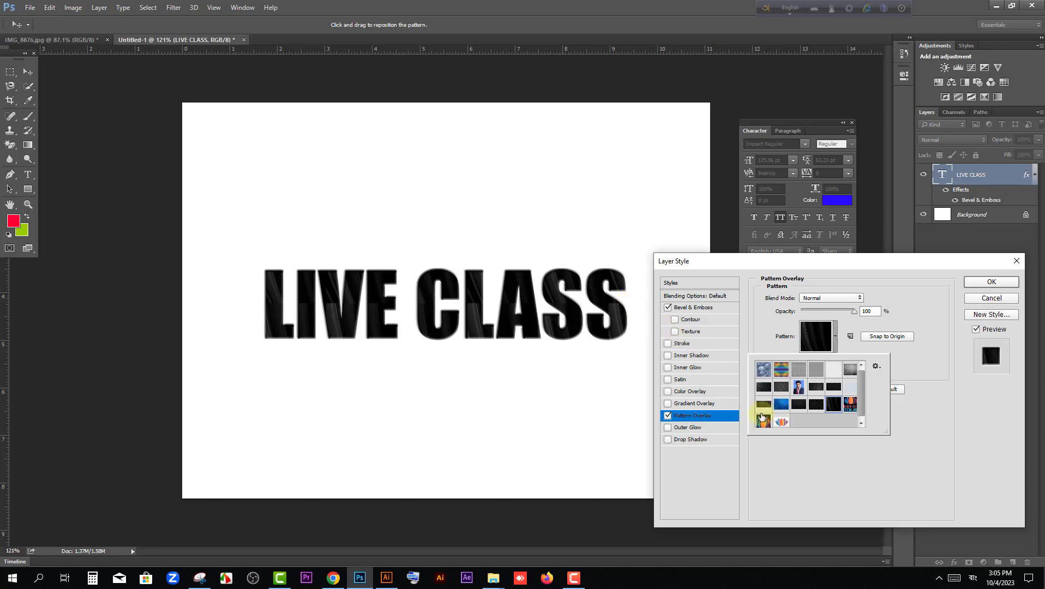
{"action": "left_click", "coordinate": [927, 412]}
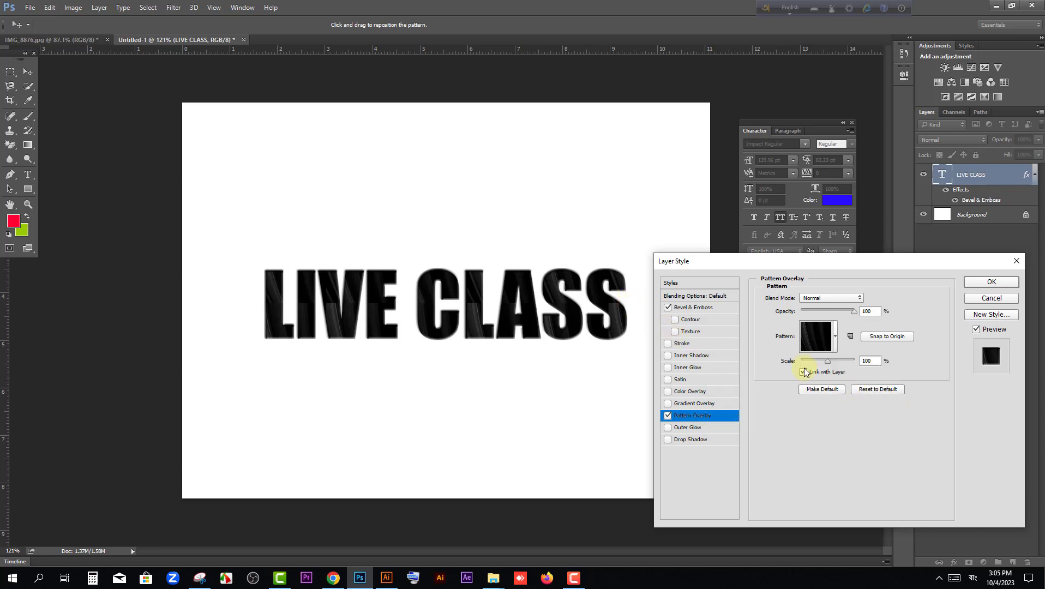
{"action": "mouse_move", "coordinate": [818, 363]}
{"action": "left_mouse_down"}
{"action": "mouse_move", "coordinate": [804, 361]}
{"action": "mouse_move", "coordinate": [866, 367]}
{"action": "mouse_move", "coordinate": [820, 361]}
{"action": "left_mouse_up"}
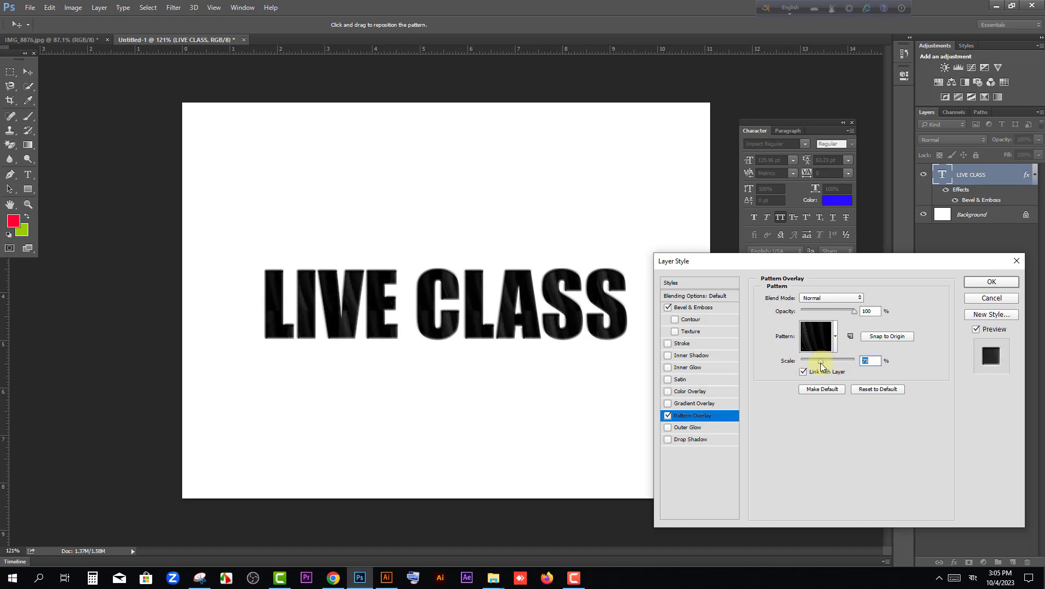
{"action": "left_click", "coordinate": [990, 299]}
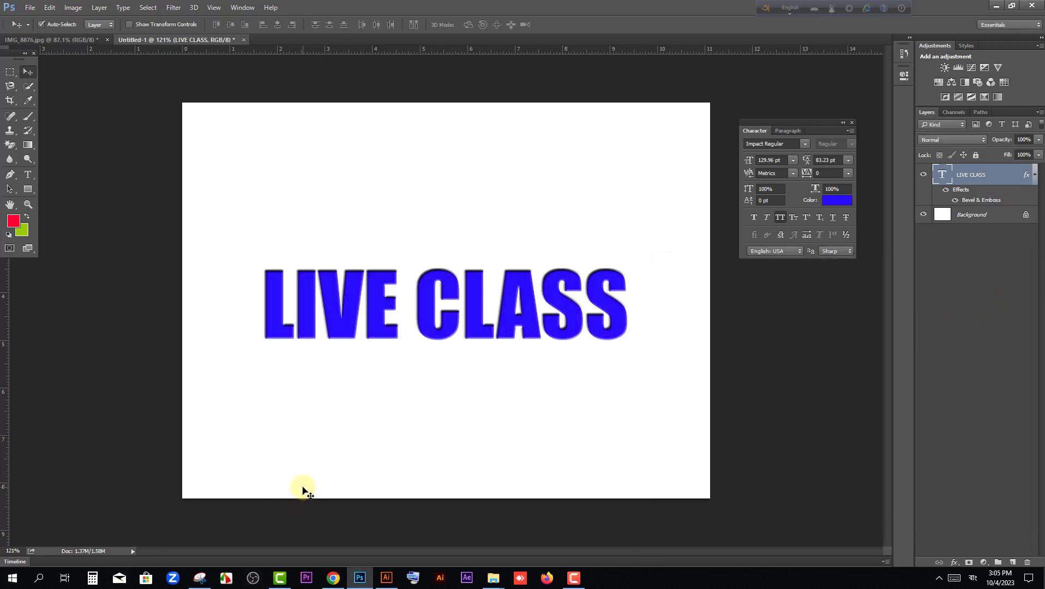
Step: Switch to Chrome with a new tab open and maximize its window
{"action": "key", "text": "alt+Tab"}
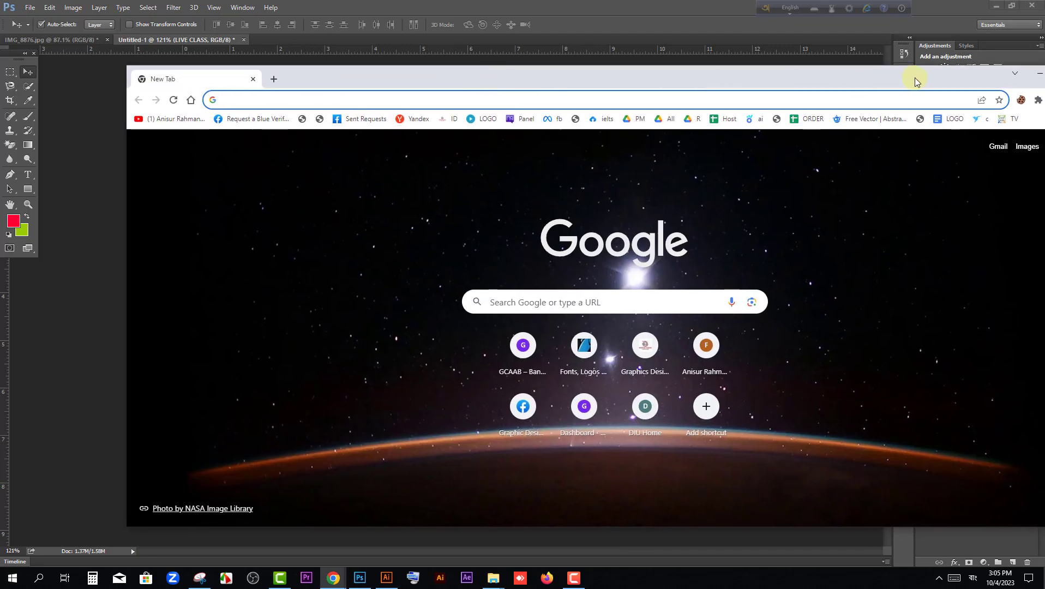
{"action": "left_click_drag", "start_coordinate": [914, 77], "coordinate": [731, 66]}
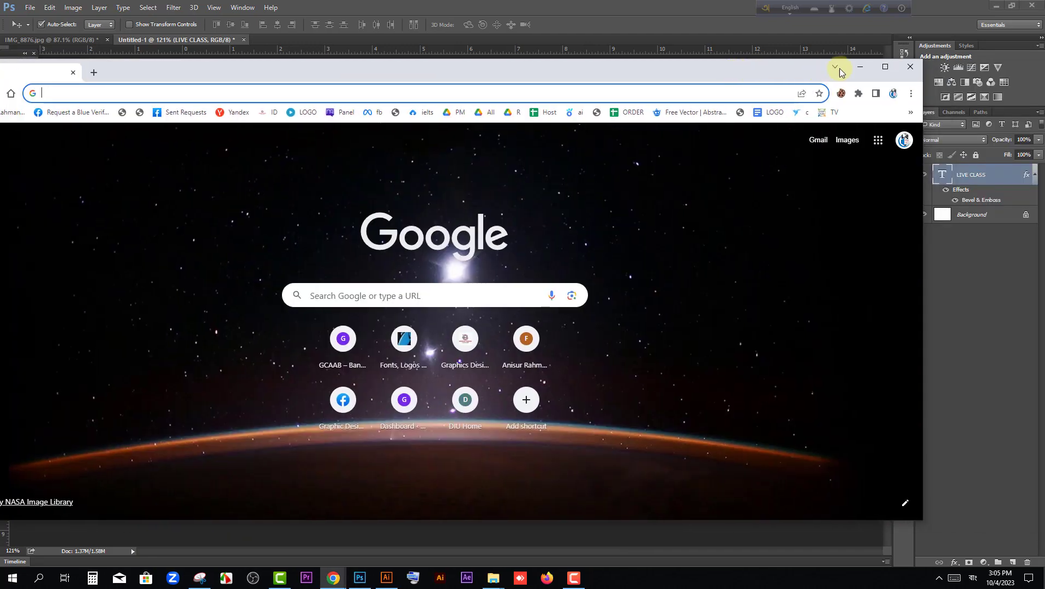
{"action": "left_click", "coordinate": [884, 68]}
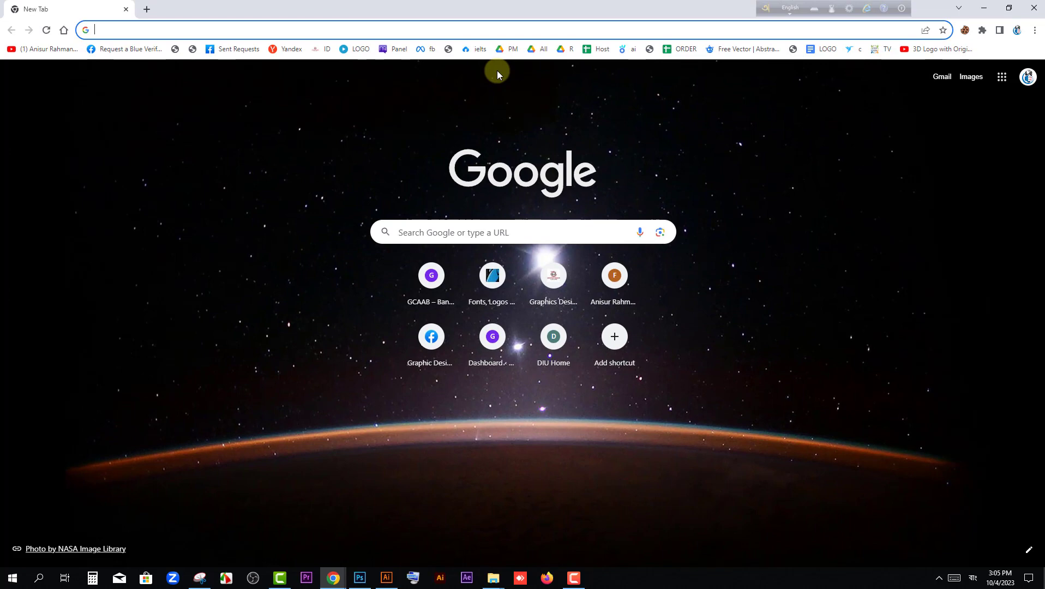
{"action": "type", "text": "wall"}
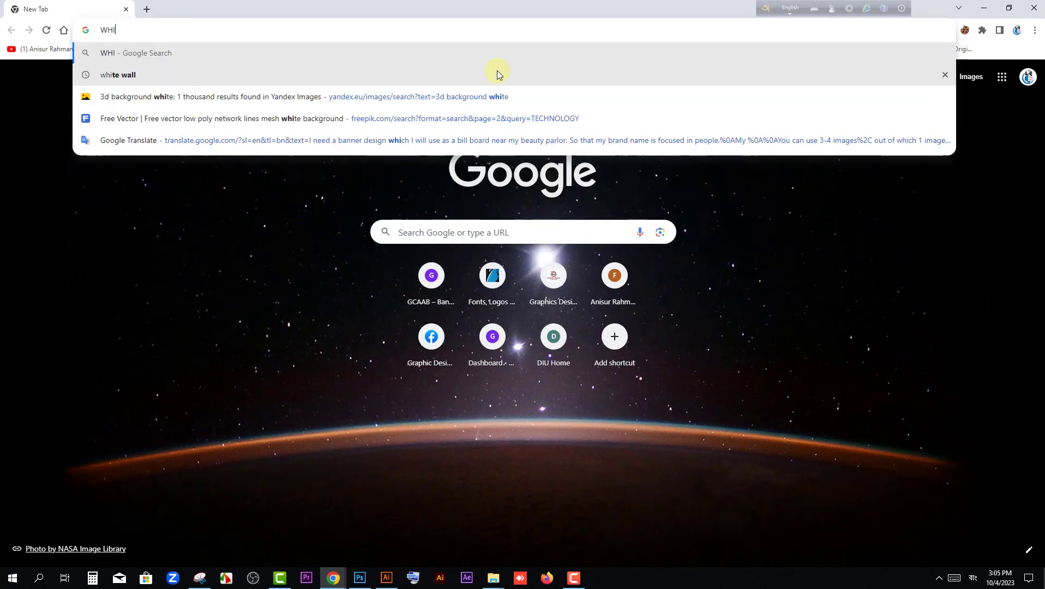
{"action": "key", "text": "BackSpace"}
{"action": "key", "text": "BackSpace"}
{"action": "key", "text": "BackSpace"}
{"action": "key", "text": "BackSpace"}
{"action": "type", "text": "BKAS"}
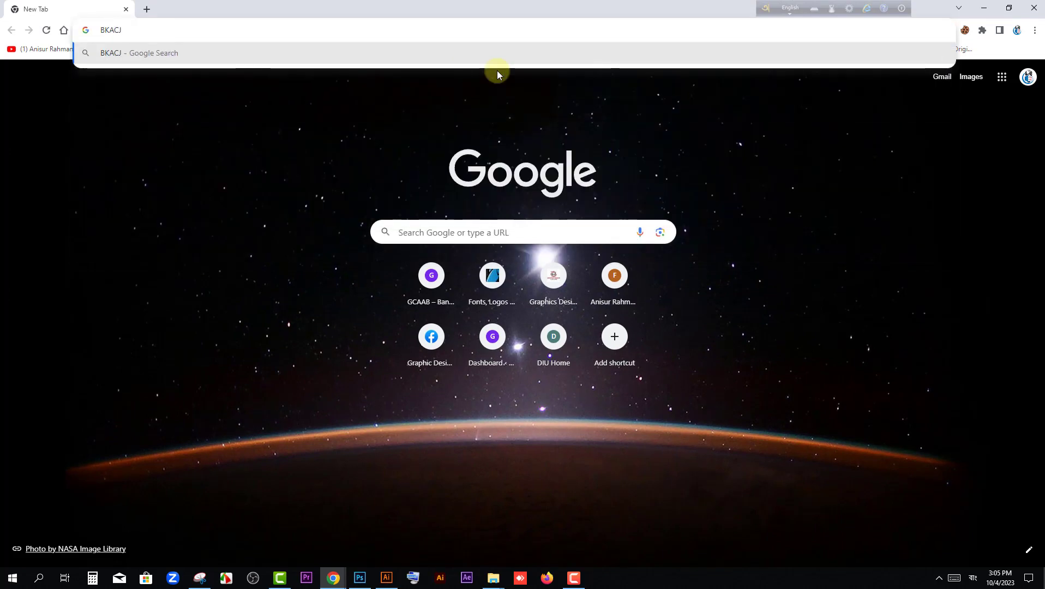
{"action": "key", "text": "BackSpace"}
{"action": "key", "text": "BackSpace"}
{"action": "key", "text": "BackSpace"}
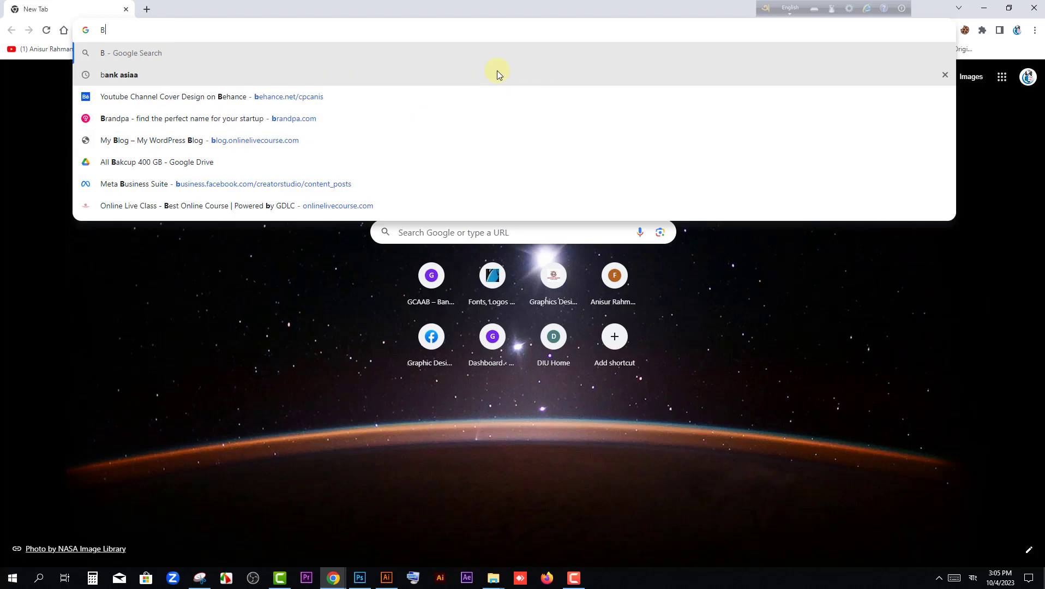
{"action": "type", "text": "A"}
{"action": "key", "text": "BackSpace"}
{"action": "key", "text": "BackSpace"}
Step: Search Google for BLACK TEXTURE and show the image results
{"action": "type", "text": "LACK TEXYR"}
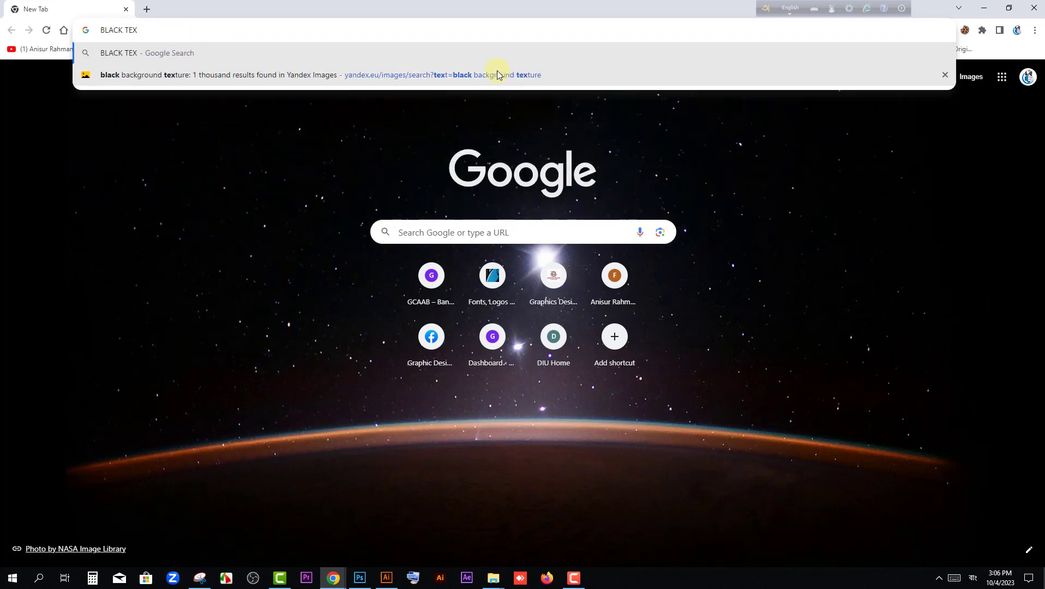
{"action": "key", "text": "BackSpace"}
{"action": "key", "text": "BackSpace"}
{"action": "type", "text": "TURE"}
{"action": "key", "text": "Return"}
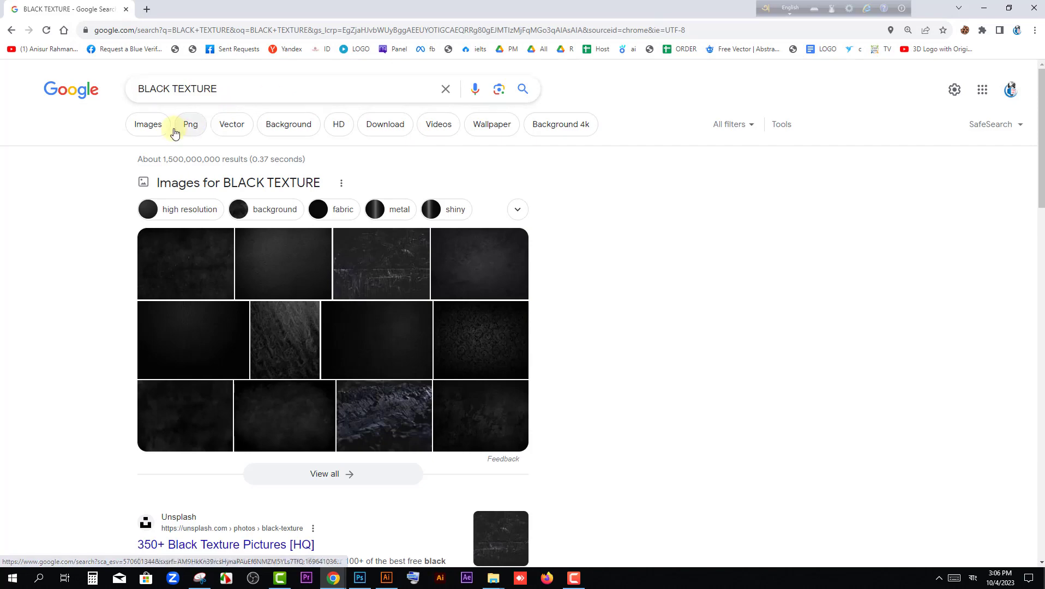
{"action": "left_click", "coordinate": [156, 126]}
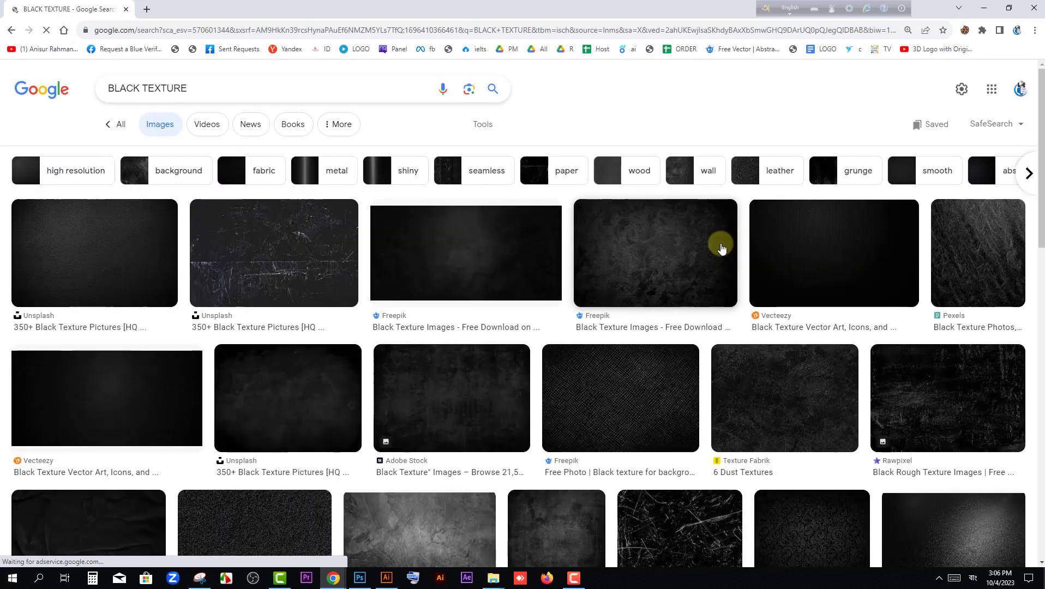
Step: Find the crumpled black paper texture from Vecteezy in the image results and copy the image
{"action": "scroll", "coordinate": [718, 245], "scroll_direction": "down", "scroll_amount": 3}
{"action": "scroll", "coordinate": [719, 245], "scroll_direction": "down", "scroll_amount": 4}
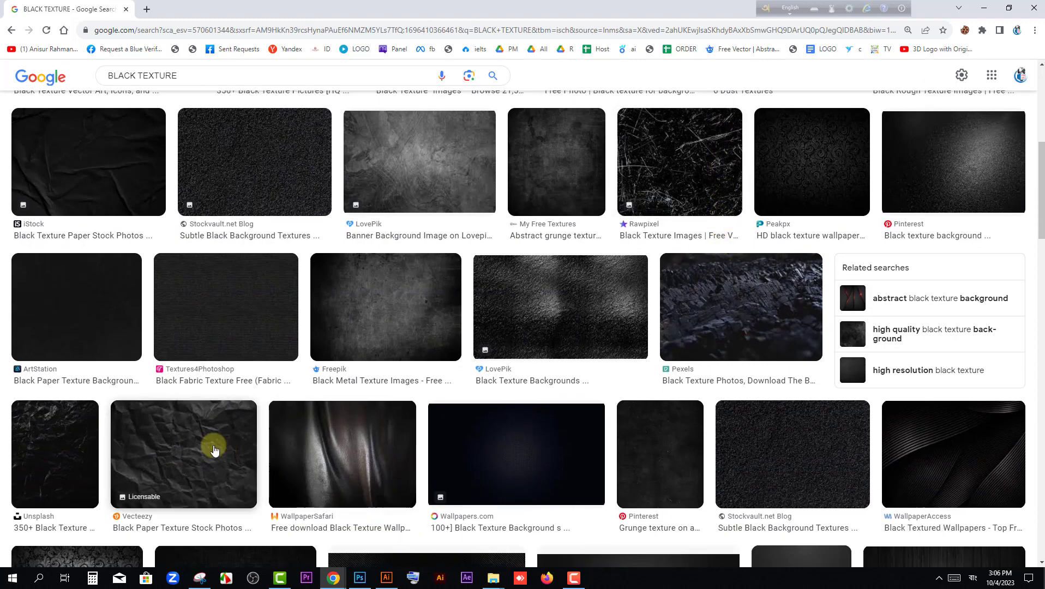
{"action": "left_click", "coordinate": [214, 449]}
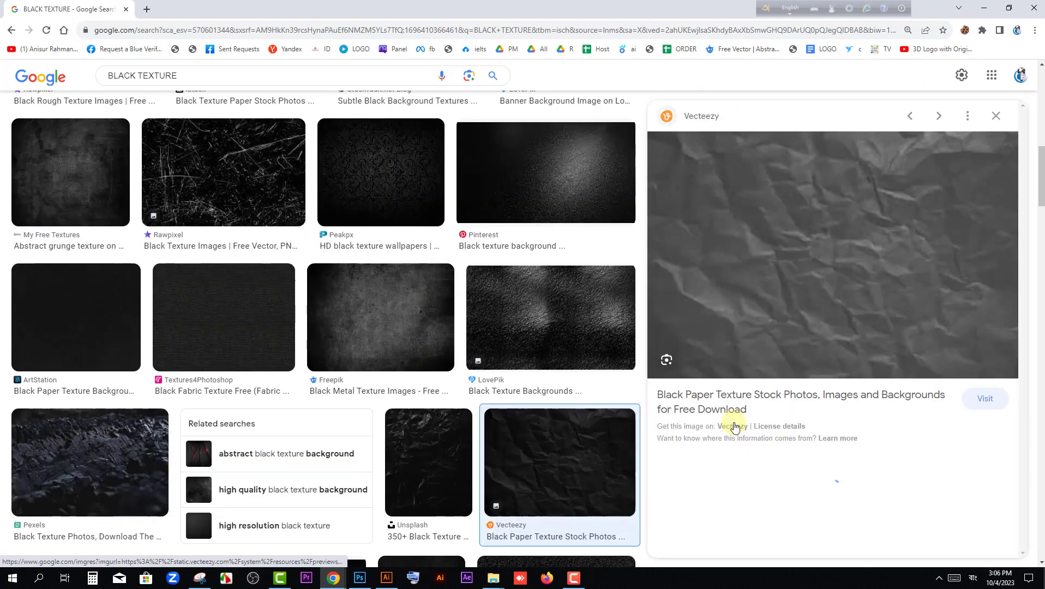
{"action": "right_click", "coordinate": [791, 247]}
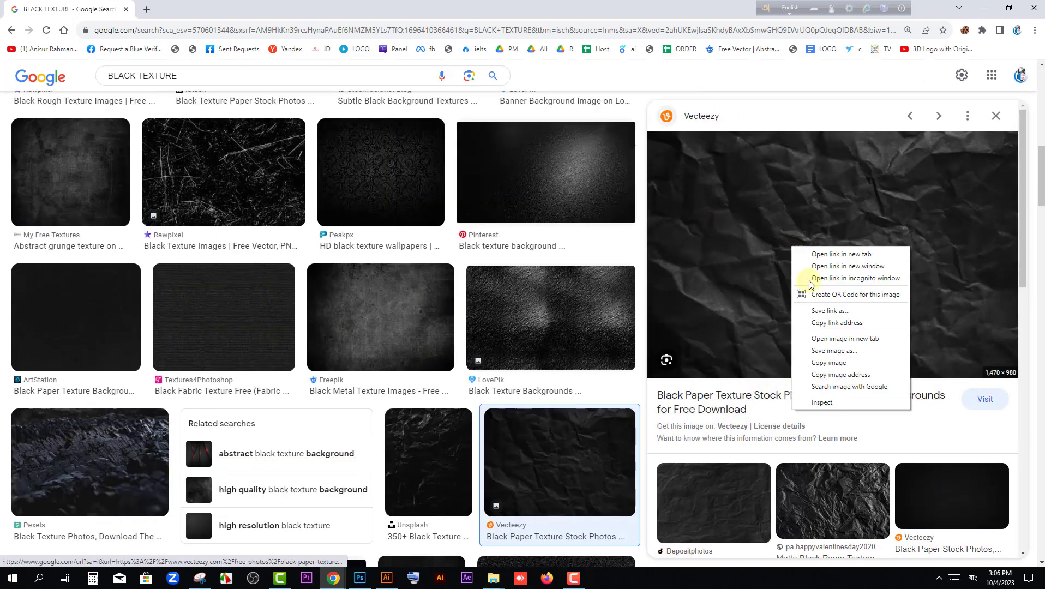
{"action": "left_click", "coordinate": [829, 363]}
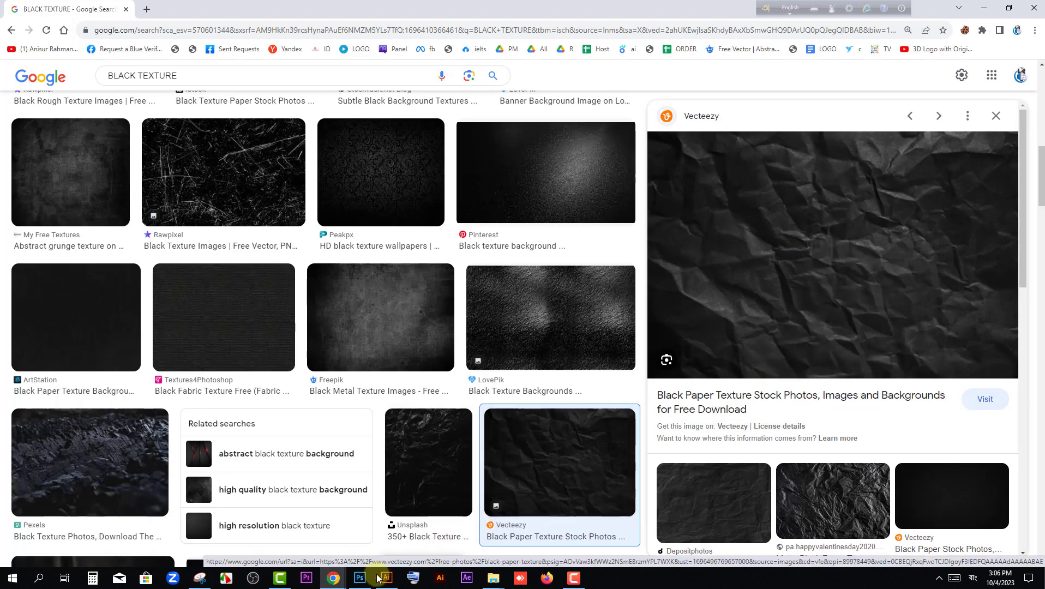
Step: Switch back to Photoshop and create a new 1470 x 980 pixel document from the Clipboard preset with a white background
{"action": "left_click", "coordinate": [359, 578]}
{"action": "left_click", "coordinate": [30, 7]}
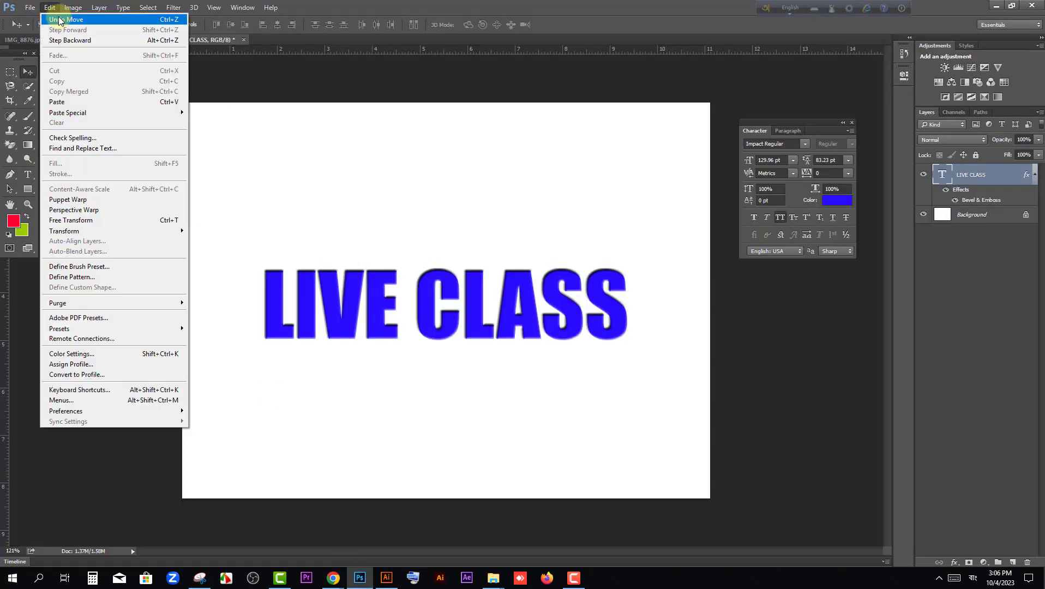
{"action": "left_click", "coordinate": [38, 17]}
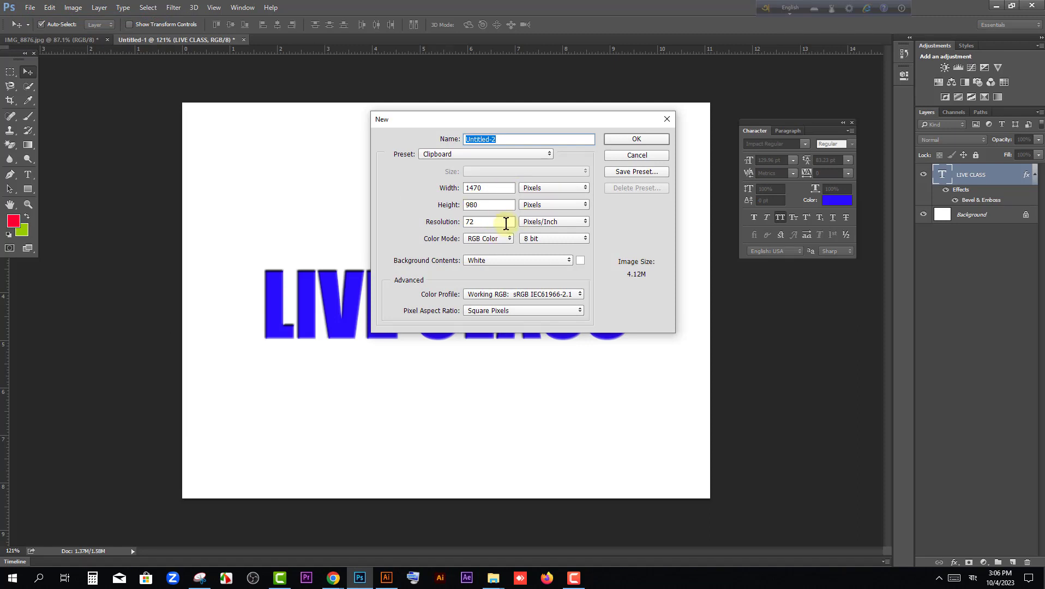
{"action": "left_click", "coordinate": [634, 141]}
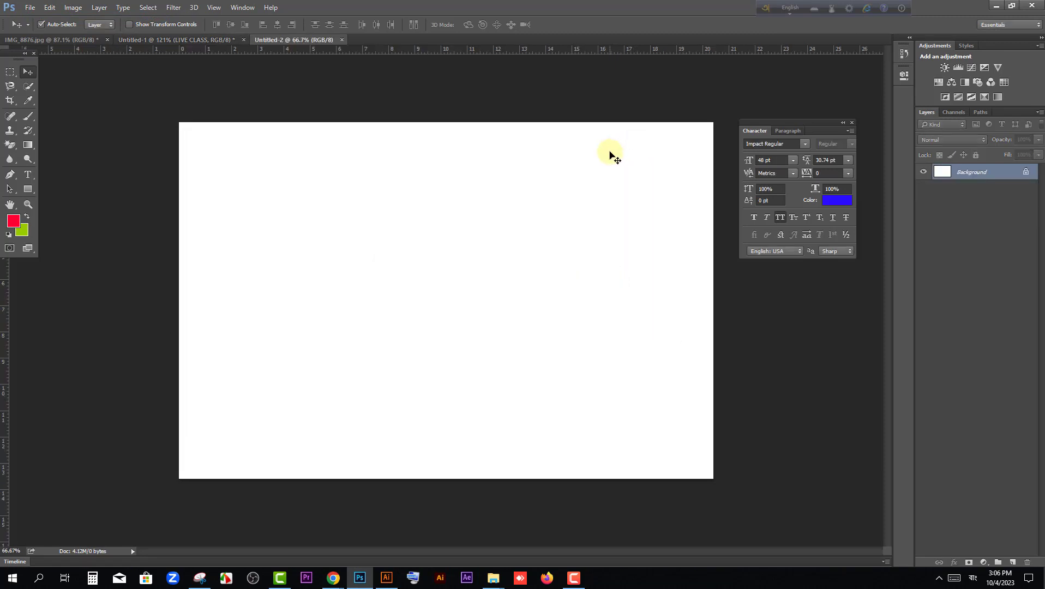
Step: Paste the black paper texture into the new document and delete the white Background layer
{"action": "key", "text": "ctrl+v"}
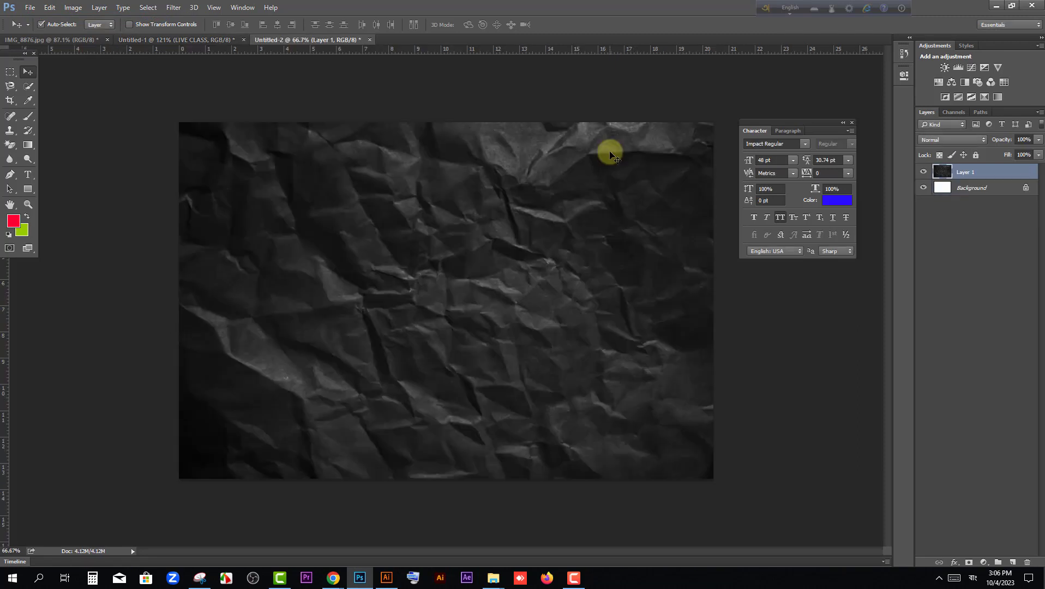
{"action": "left_click", "coordinate": [986, 187]}
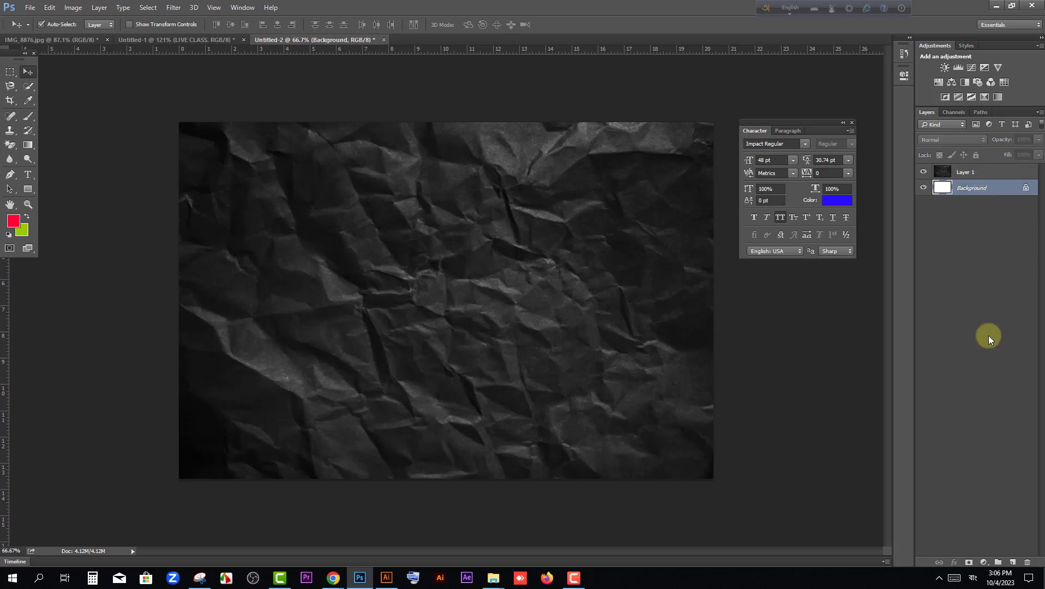
{"action": "left_click", "coordinate": [1027, 568]}
{"action": "left_click", "coordinate": [471, 218]}
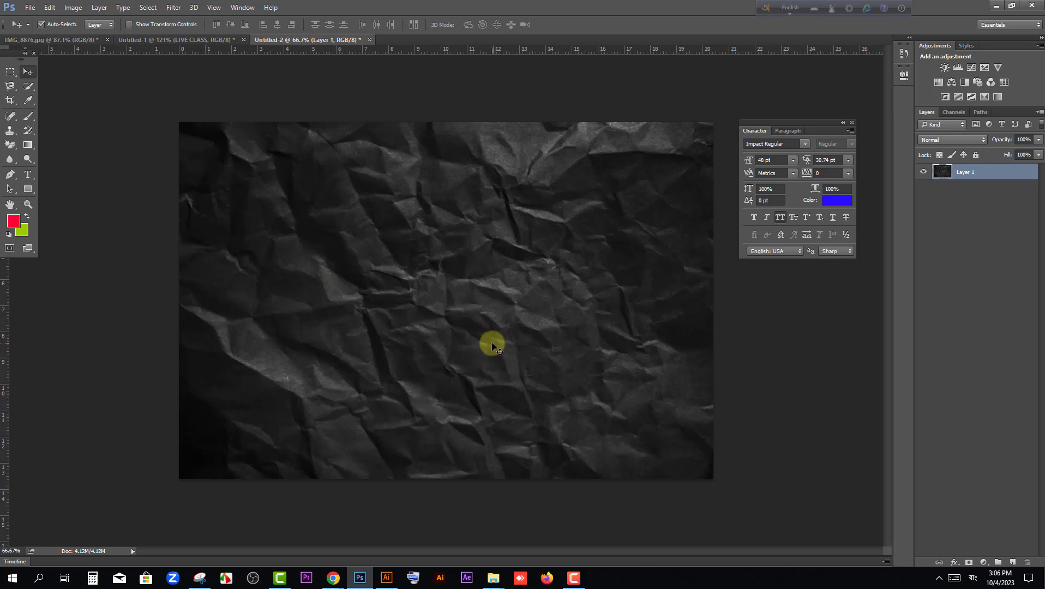
Step: Define the black paper texture image as a pattern, keeping the suggested name Pattern 9
{"action": "left_click", "coordinate": [30, 8]}
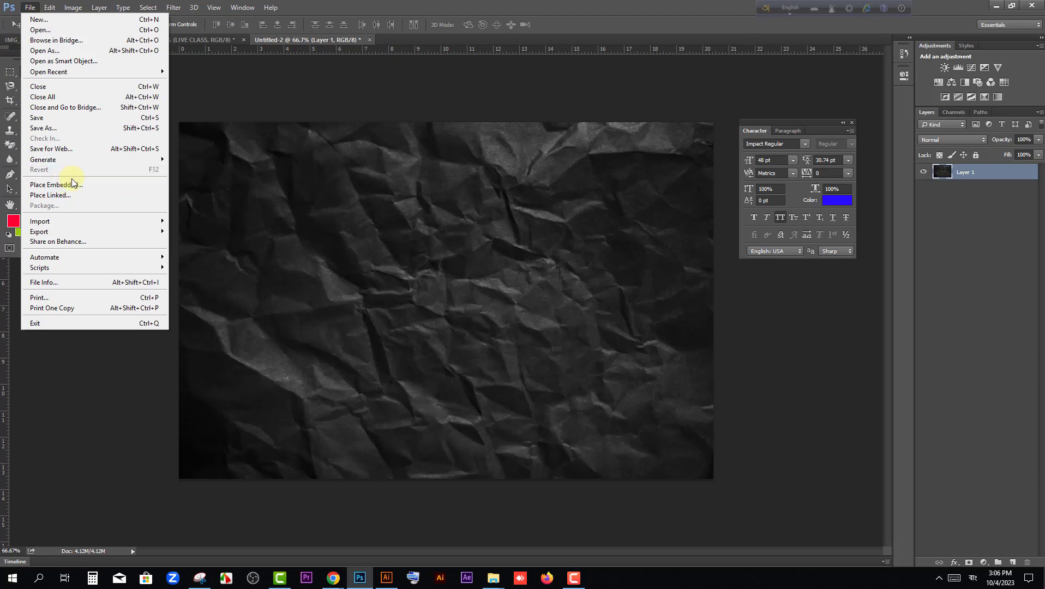
{"action": "mouse_move", "coordinate": [49, 7]}
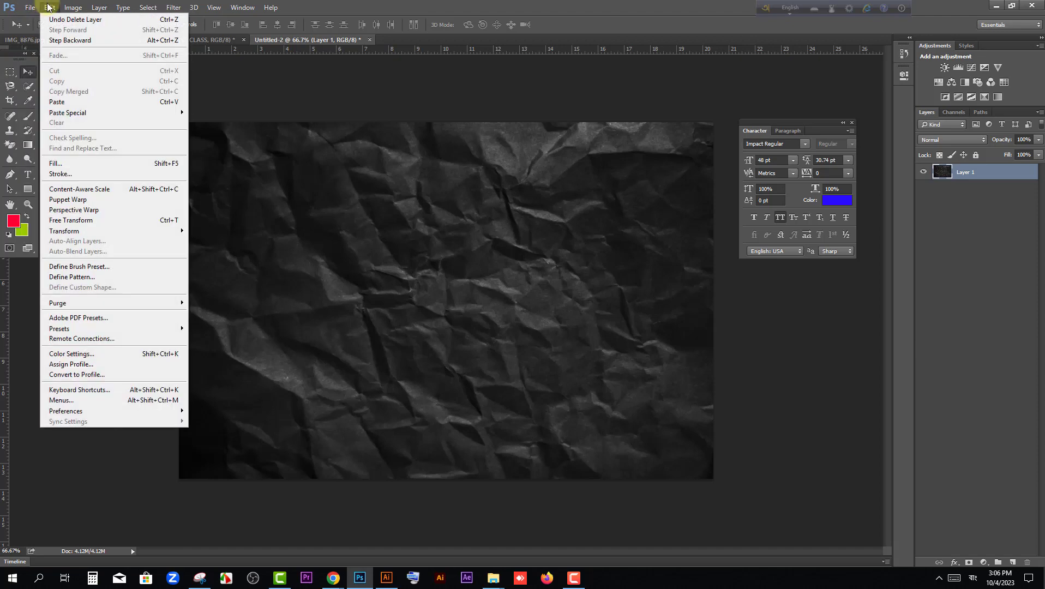
{"action": "left_click", "coordinate": [98, 276]}
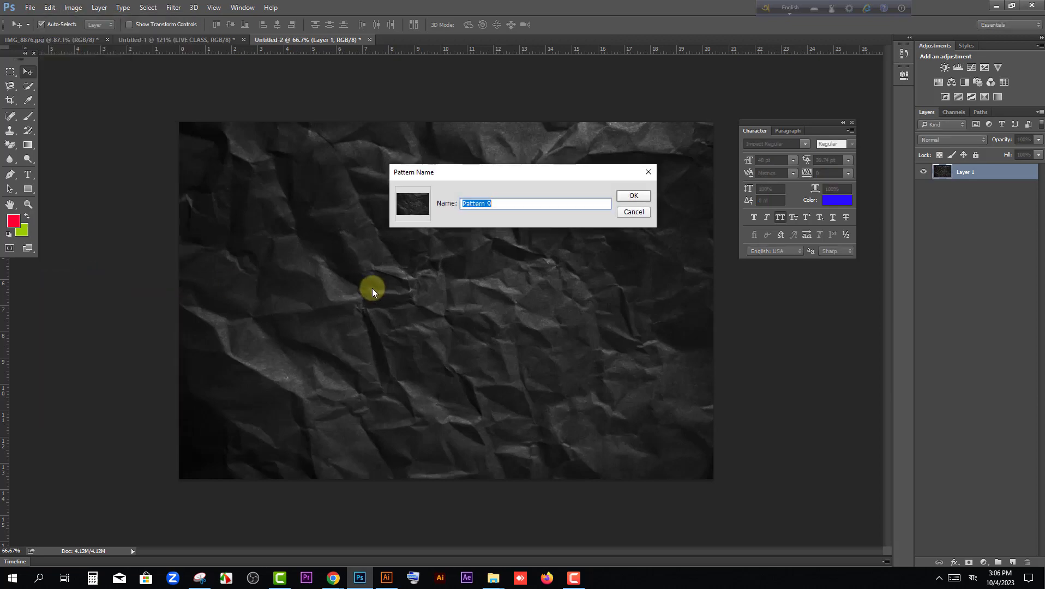
{"action": "left_click", "coordinate": [631, 194]}
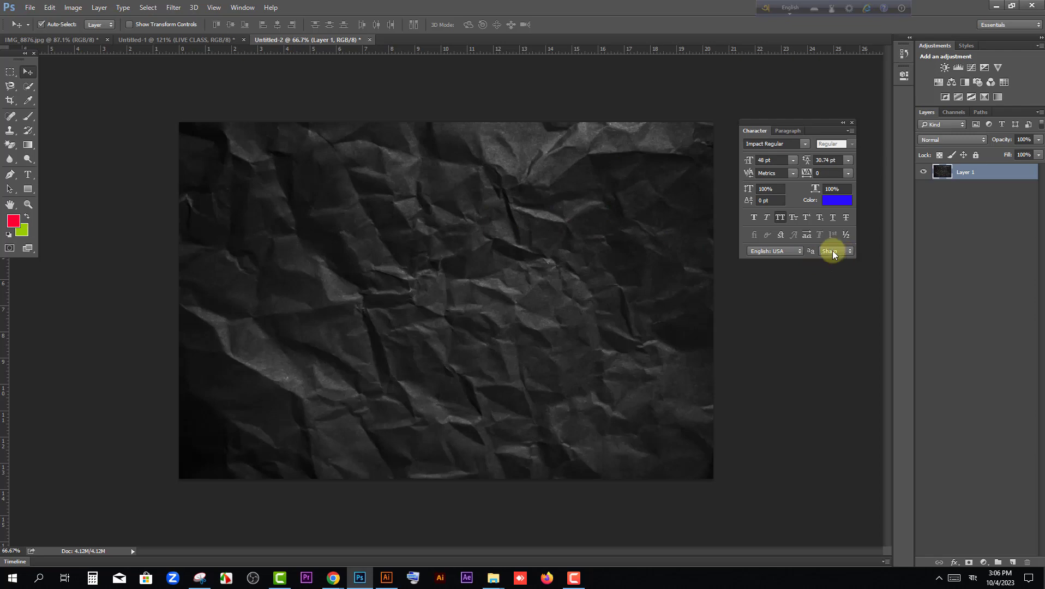
Step: In the LIVE CLASS document, nudge the text upward and add a Pattern Overlay to it using the black paper pattern
{"action": "left_click", "coordinate": [199, 40]}
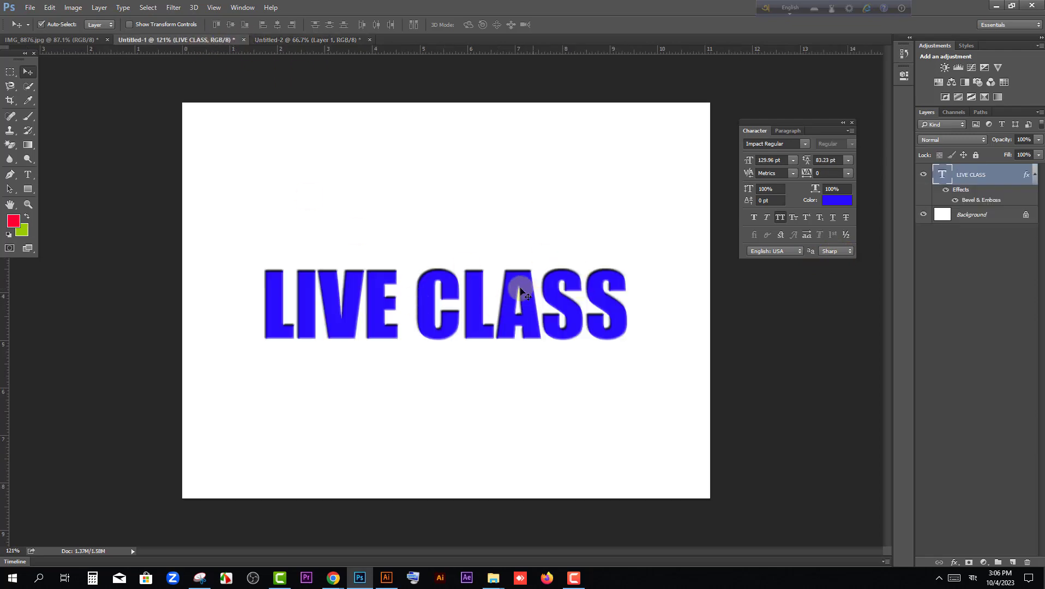
{"action": "mouse_move", "coordinate": [521, 293]}
{"action": "left_mouse_down"}
{"action": "mouse_move", "coordinate": [572, 280]}
{"action": "mouse_move", "coordinate": [520, 284]}
{"action": "left_mouse_up"}
{"action": "right_click", "coordinate": [968, 174]}
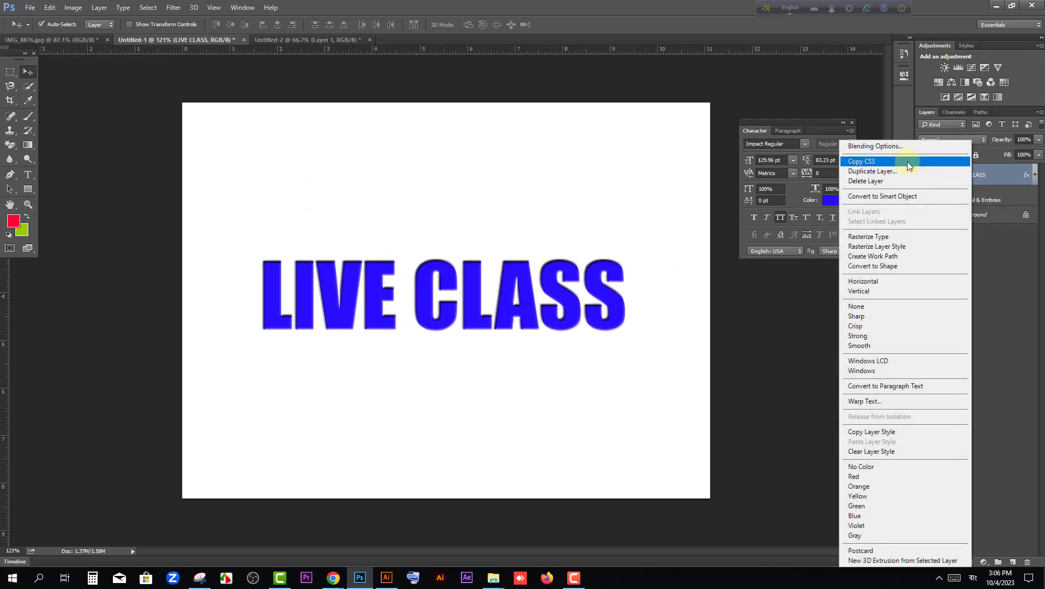
{"action": "left_click", "coordinate": [888, 146]}
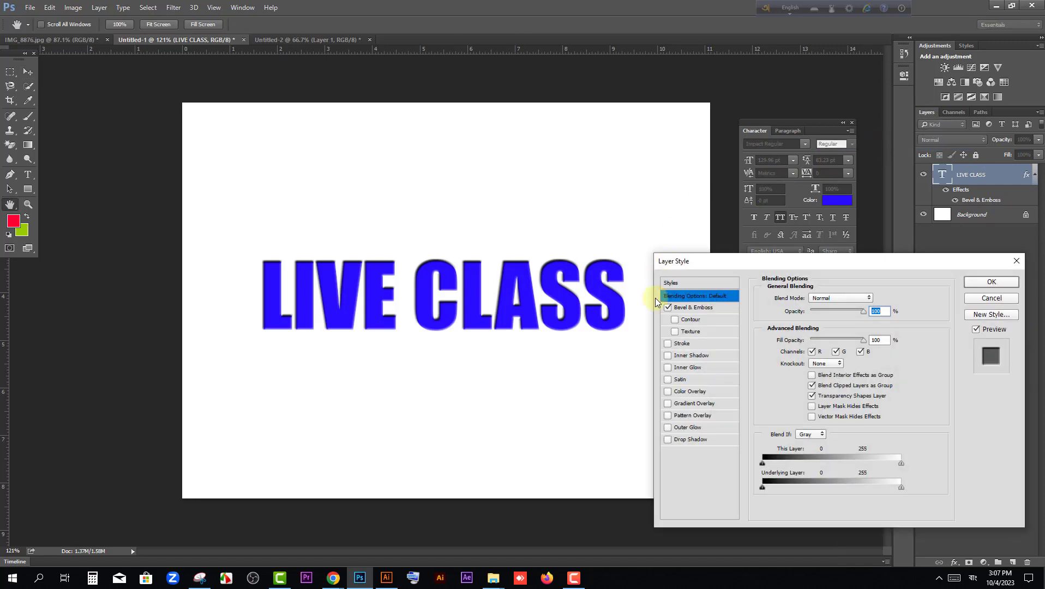
{"action": "left_click", "coordinate": [700, 416]}
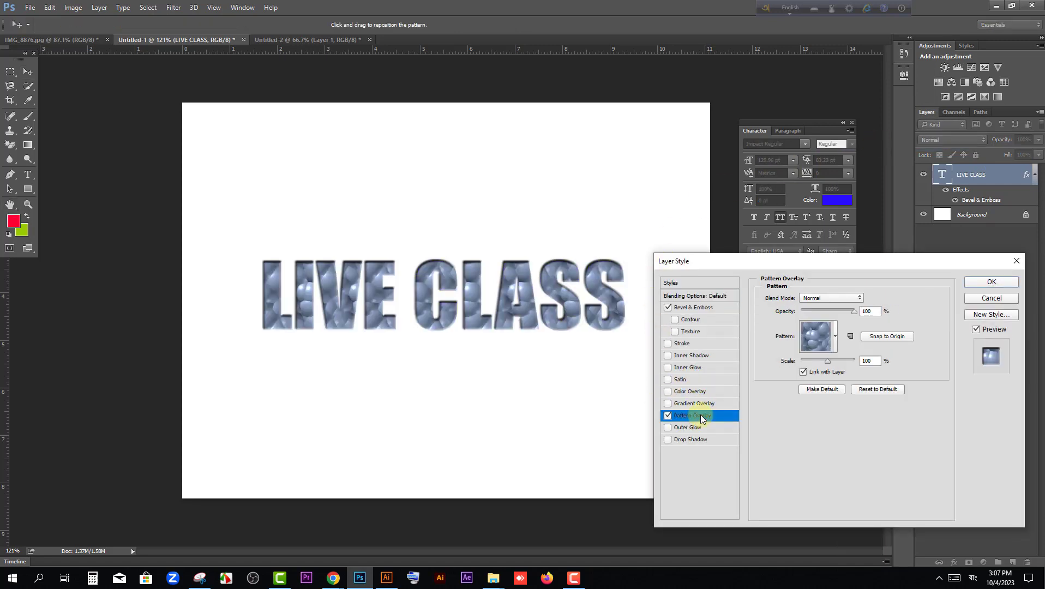
{"action": "left_click", "coordinate": [834, 336]}
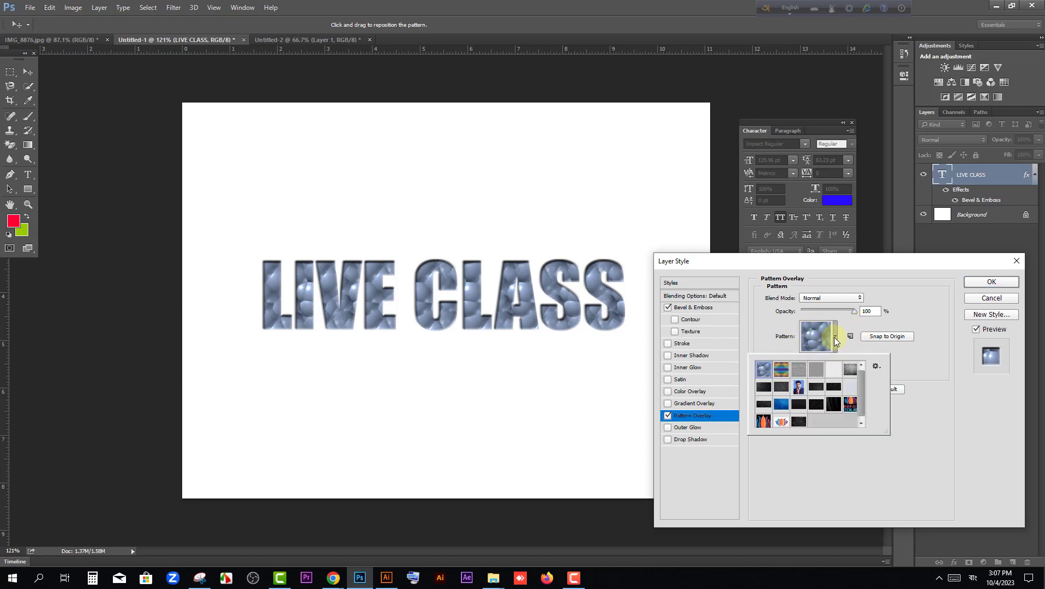
{"action": "scroll", "coordinate": [863, 408], "scroll_direction": "down", "scroll_amount": 1}
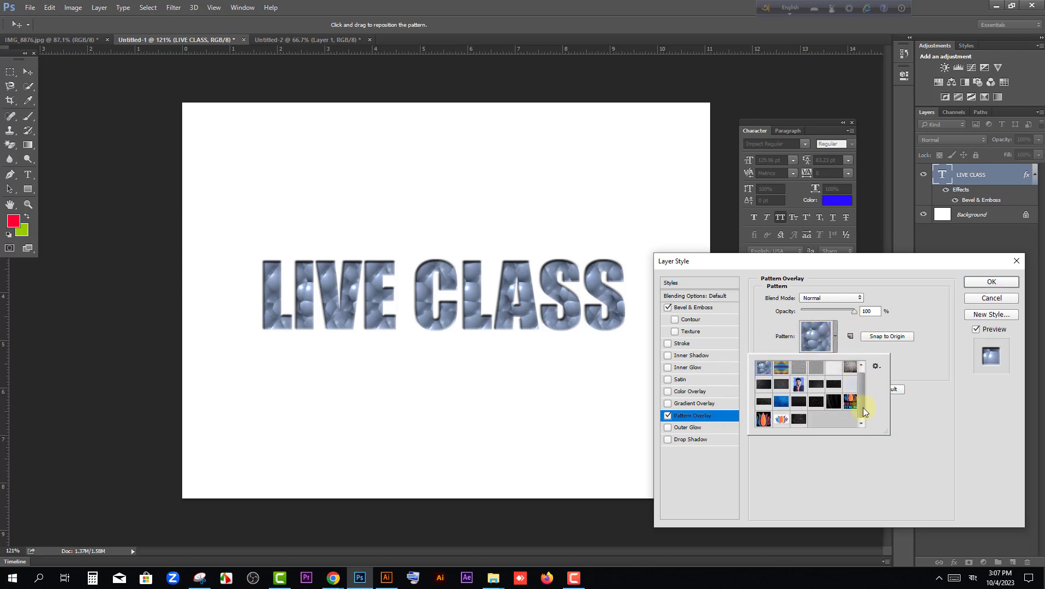
{"action": "left_click", "coordinate": [798, 420]}
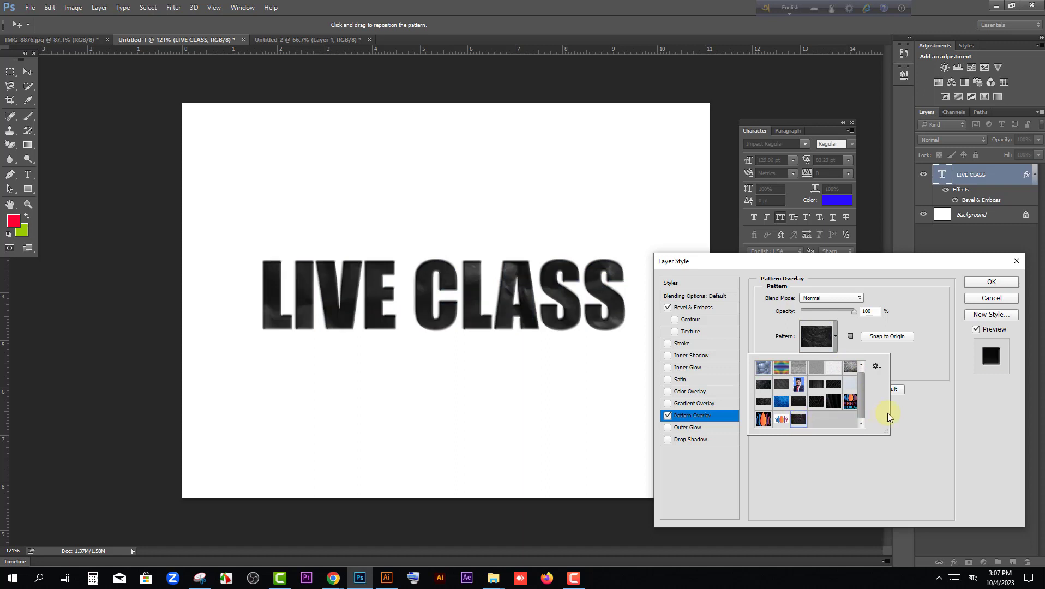
{"action": "left_click", "coordinate": [929, 357]}
Step: Scale the pattern overlay to about 25%, apply the layer style, and move the LIVE CLASS text slightly higher on the canvas
{"action": "mouse_move", "coordinate": [827, 361]}
{"action": "left_mouse_down"}
{"action": "mouse_move", "coordinate": [799, 364]}
{"action": "mouse_move", "coordinate": [807, 362]}
{"action": "left_mouse_up"}
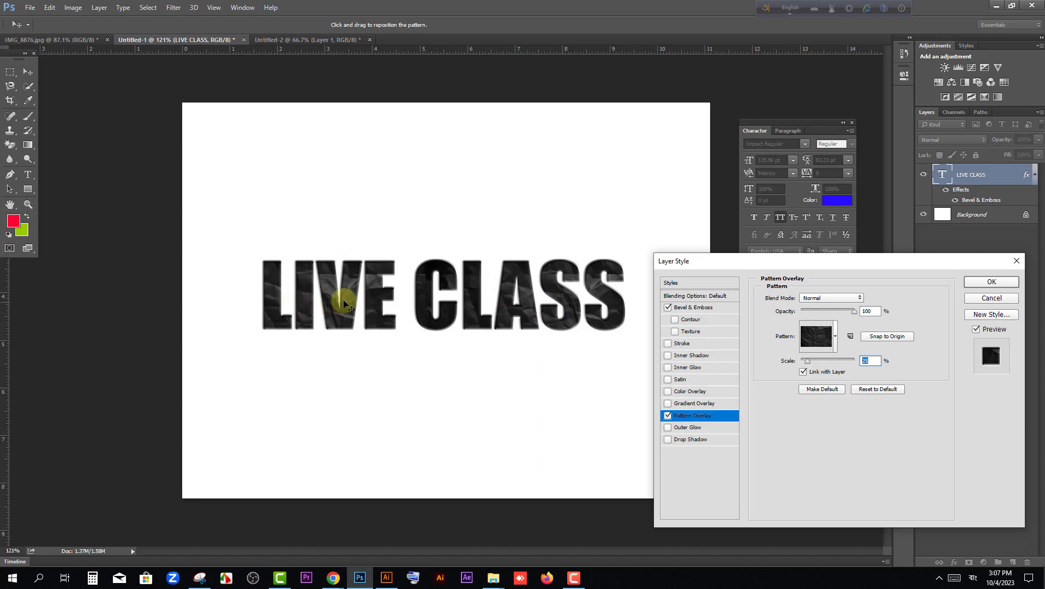
{"action": "mouse_move", "coordinate": [803, 365]}
{"action": "left_mouse_down"}
{"action": "mouse_move", "coordinate": [864, 364]}
{"action": "mouse_move", "coordinate": [807, 362]}
{"action": "left_mouse_up"}
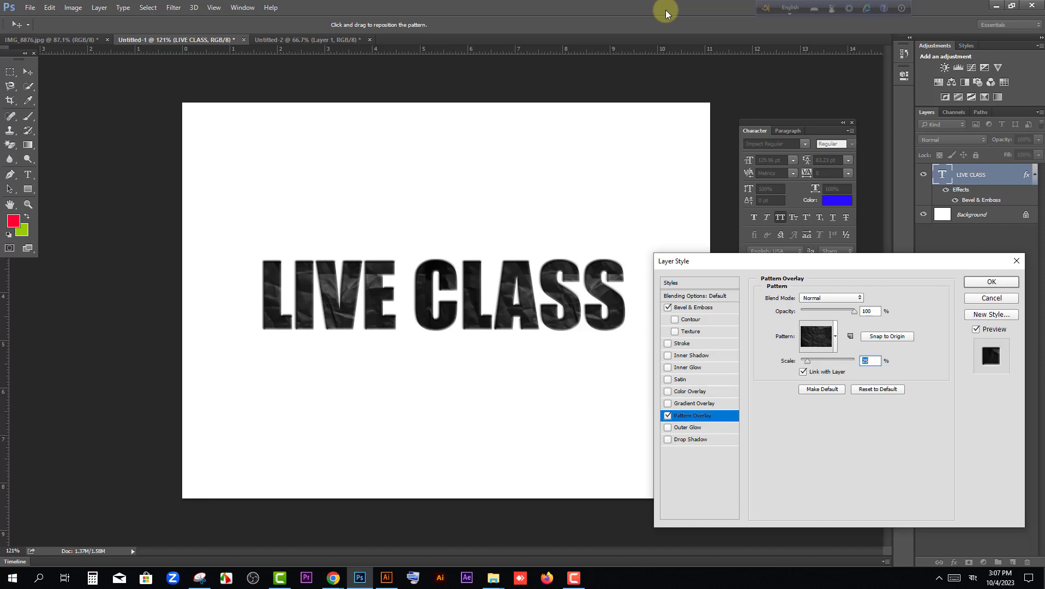
{"action": "left_click", "coordinate": [1003, 281]}
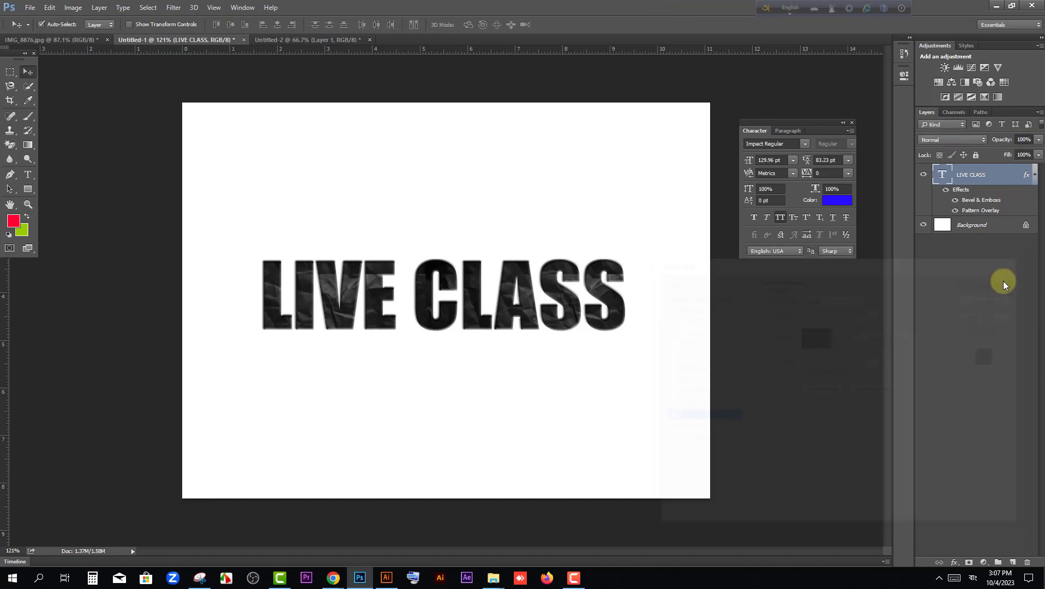
{"action": "left_click_drag", "start_coordinate": [598, 295], "coordinate": [602, 284]}
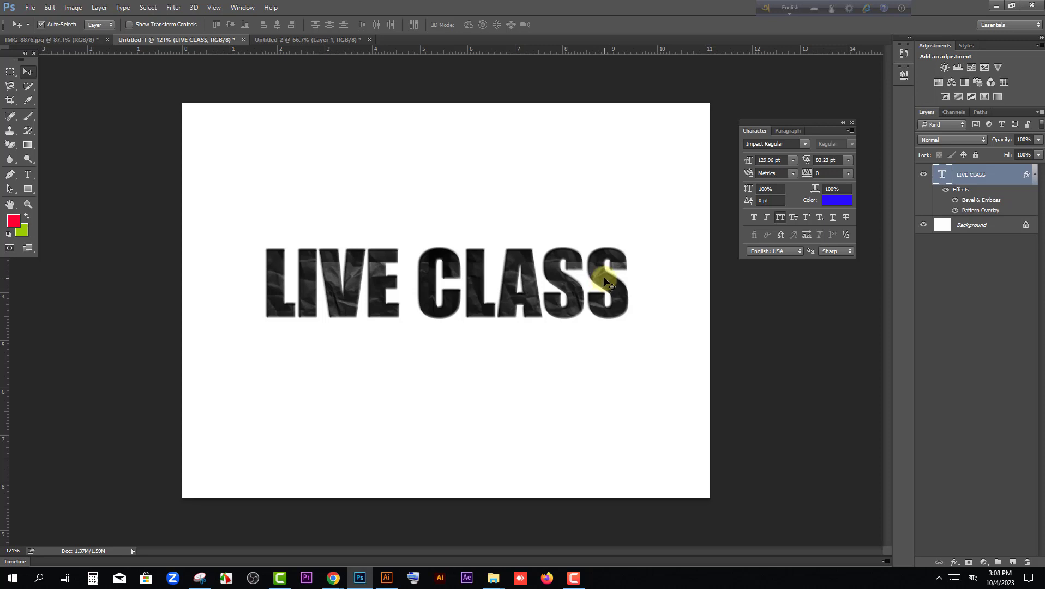
{"action": "mouse_move", "coordinate": [605, 281]}
{"action": "left_mouse_down"}
{"action": "mouse_move", "coordinate": [604, 236]}
{"action": "mouse_move", "coordinate": [618, 249]}
{"action": "mouse_move", "coordinate": [608, 261]}
{"action": "left_mouse_up"}
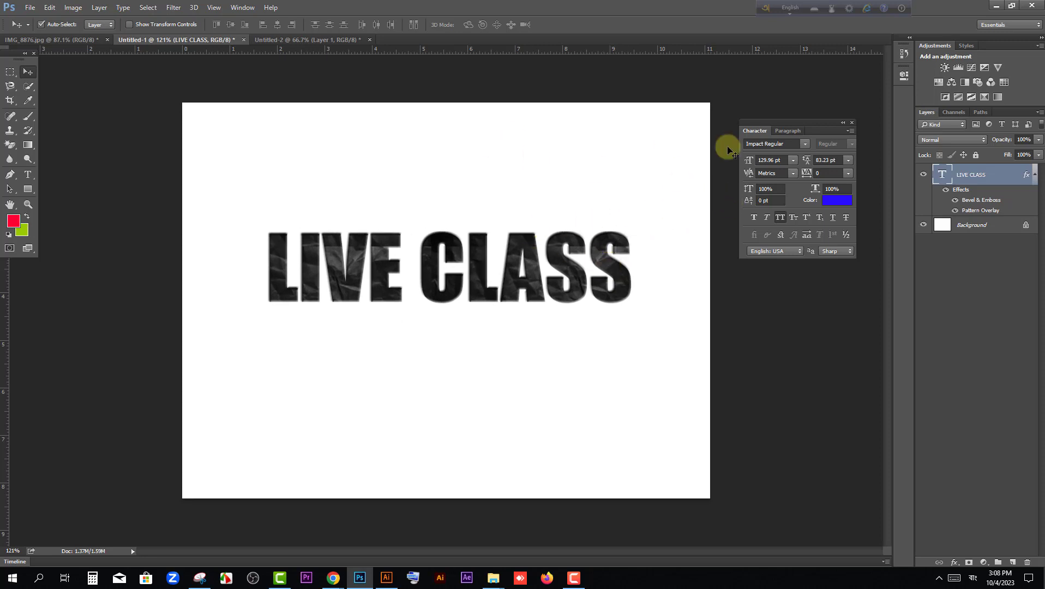
Step: Try the black paper pattern as a Bevel & Emboss texture on the LIVE CLASS text, and discard the change
{"action": "right_click", "coordinate": [968, 175]}
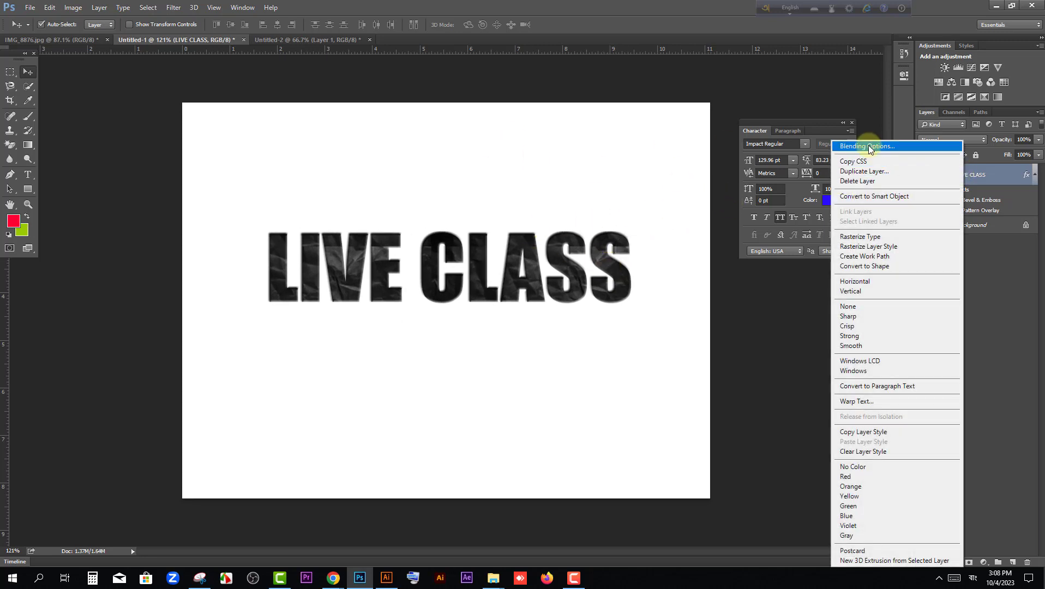
{"action": "left_click", "coordinate": [868, 145]}
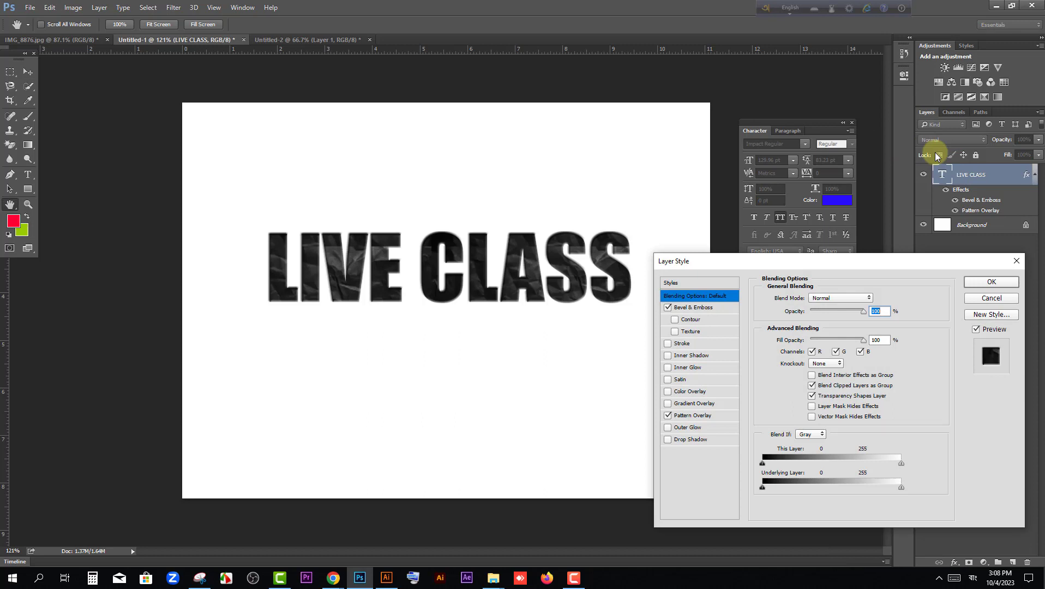
{"action": "left_click", "coordinate": [683, 334]}
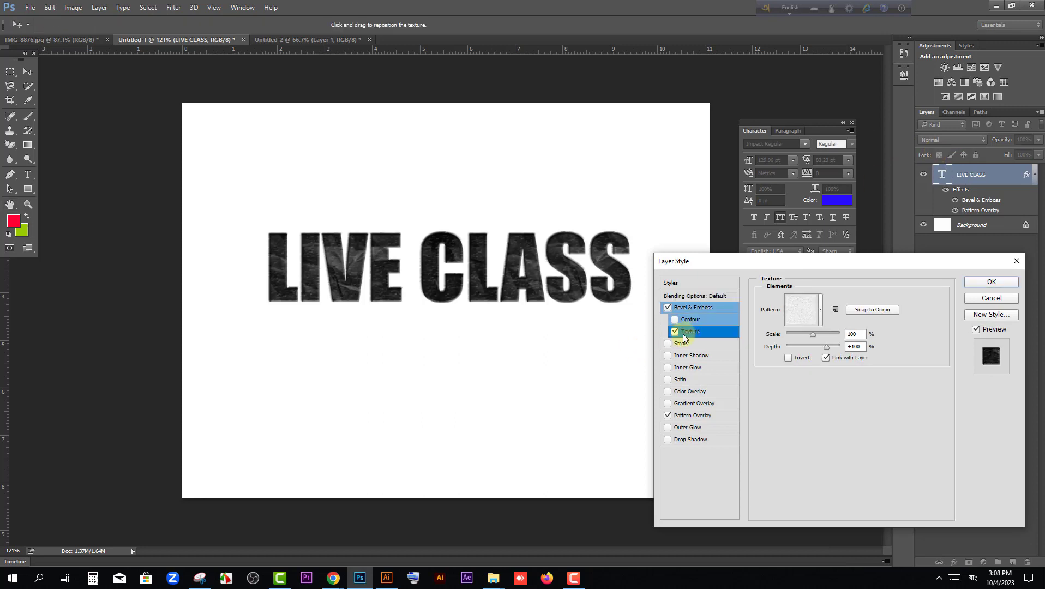
{"action": "left_click", "coordinate": [818, 310]}
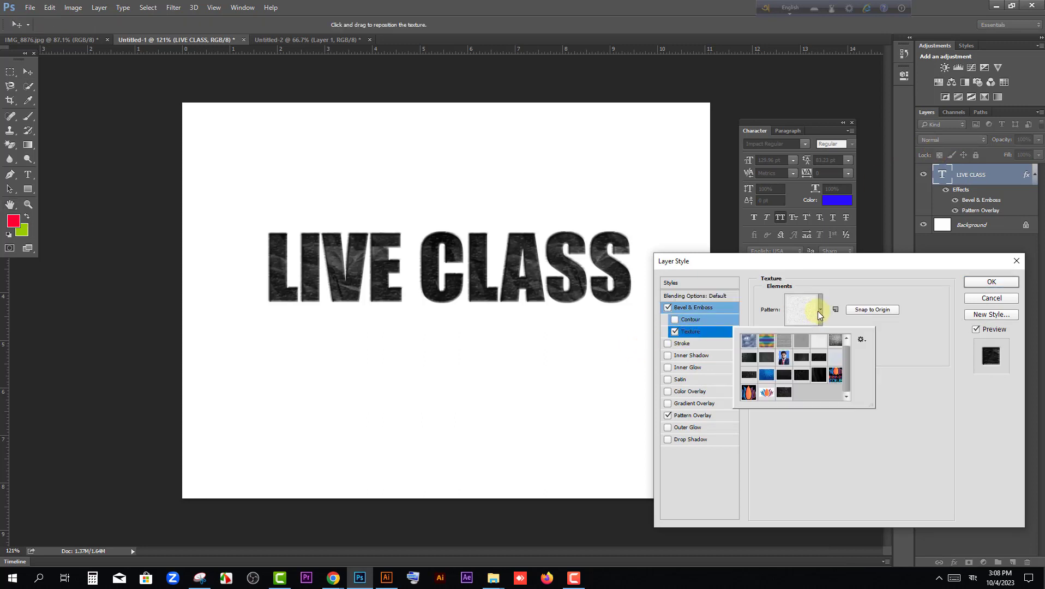
{"action": "left_click", "coordinate": [782, 393]}
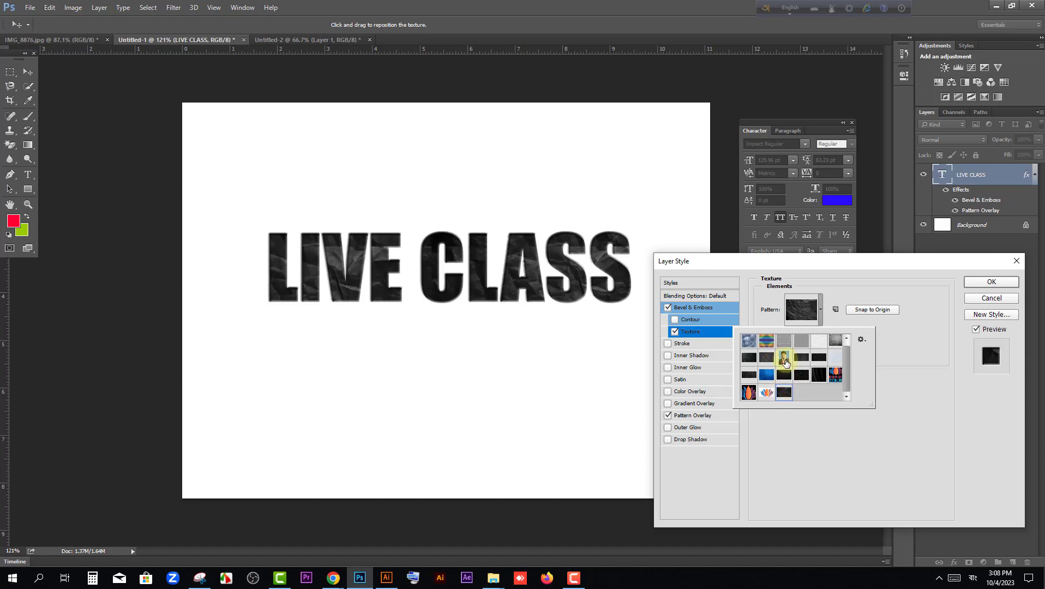
{"action": "left_click", "coordinate": [1000, 299]}
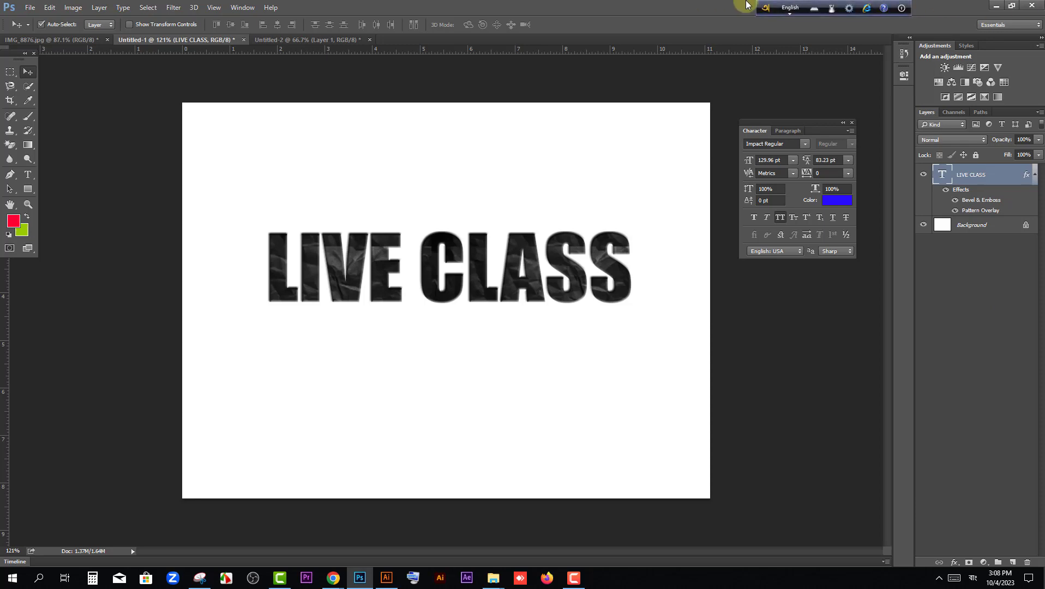
Step: Switch to Chrome, search Google for PASSPORT SIZE in a new tab, and browse the image results
{"action": "left_click", "coordinate": [995, 5]}
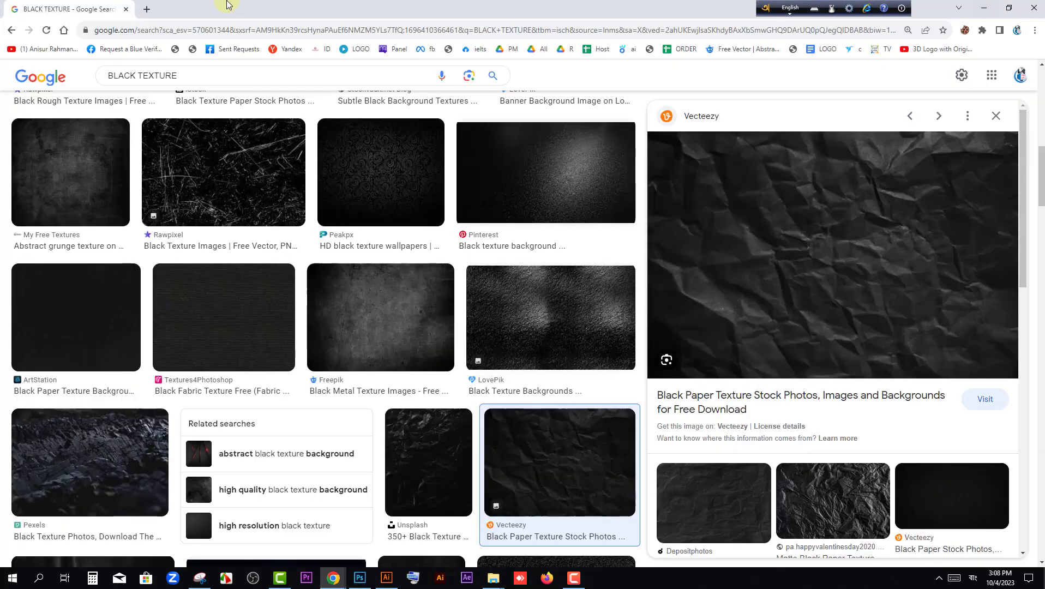
{"action": "left_click", "coordinate": [146, 9]}
{"action": "type", "text": "PASS"}
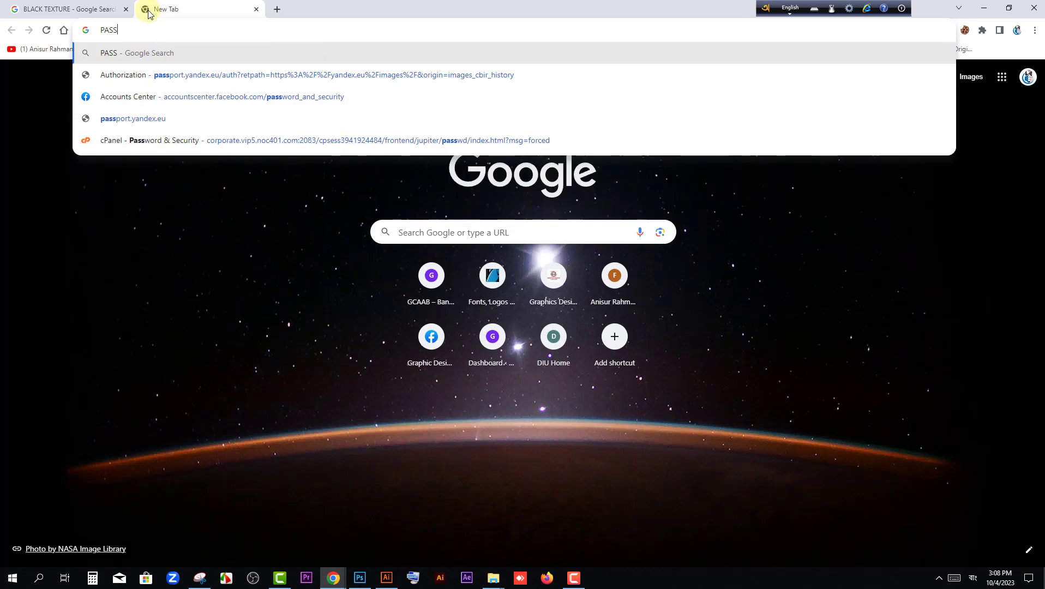
{"action": "type", "text": "PORT S"}
{"action": "type", "text": "I"}
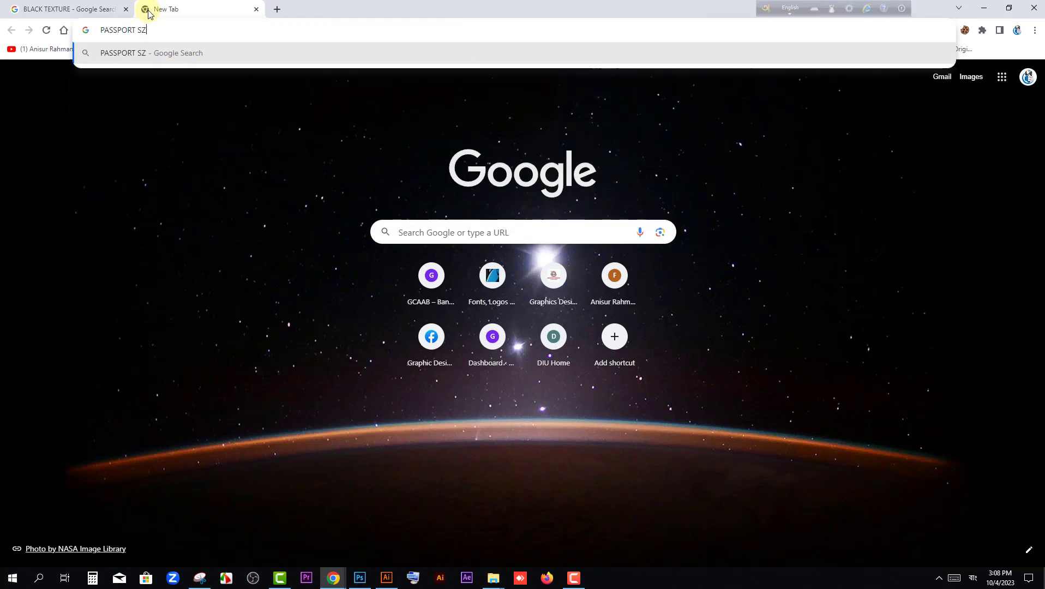
{"action": "key", "text": "BackSpace"}
{"action": "type", "text": "I"}
{"action": "key", "text": "BackSpace"}
{"action": "type", "text": "IZE"}
{"action": "key", "text": "Return"}
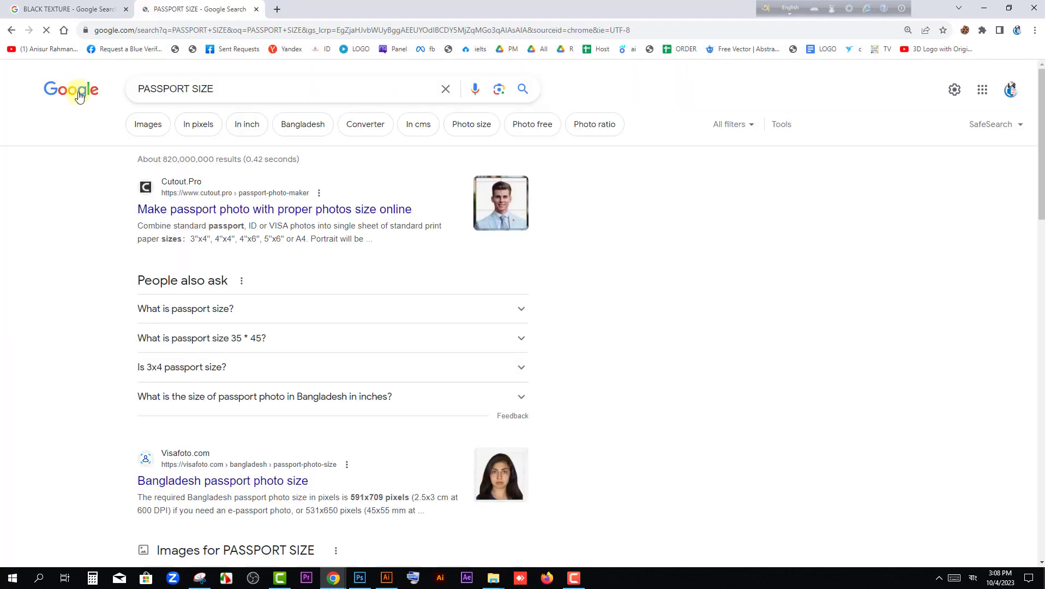
{"action": "left_click", "coordinate": [150, 124]}
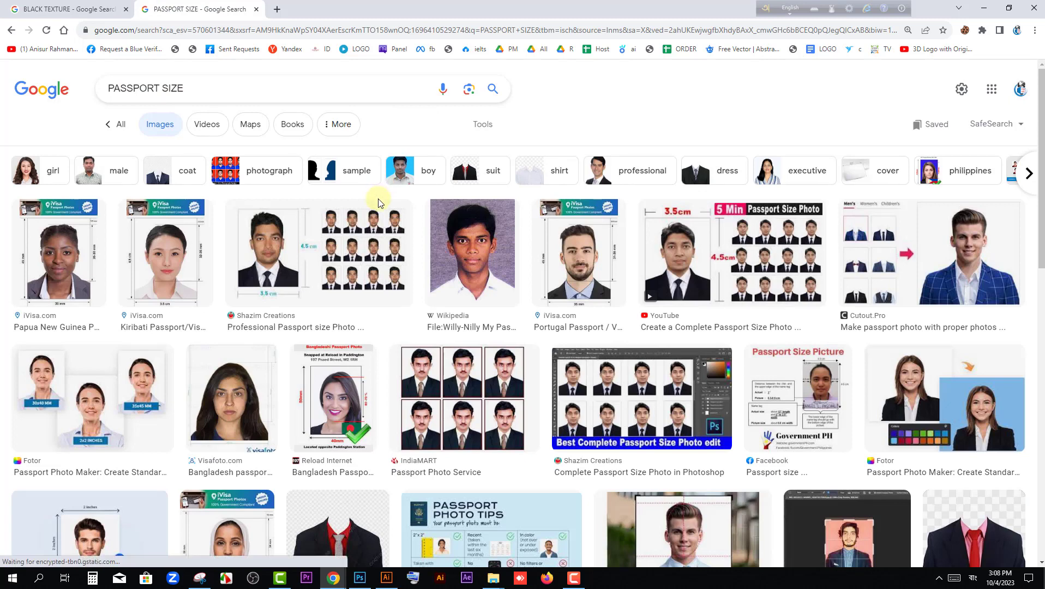
{"action": "scroll", "coordinate": [380, 197], "scroll_direction": "down", "scroll_amount": 3}
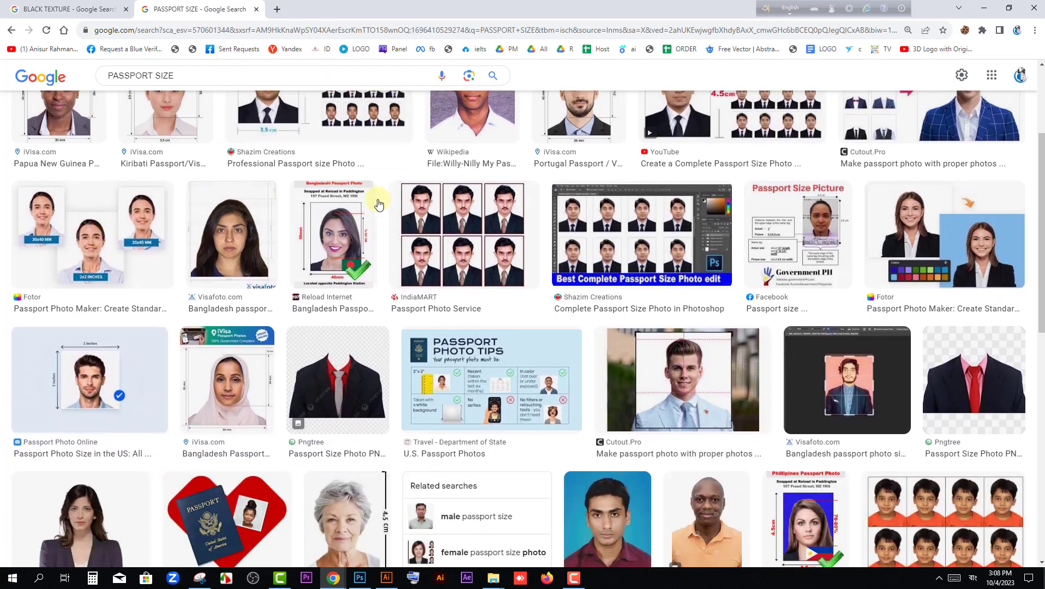
Step: Switch back to Photoshop and create a white International Paper A4 document, 210 x 297 mm at 300 pixels/inch in RGB
{"action": "left_click", "coordinate": [386, 579]}
{"action": "left_click", "coordinate": [386, 582]}
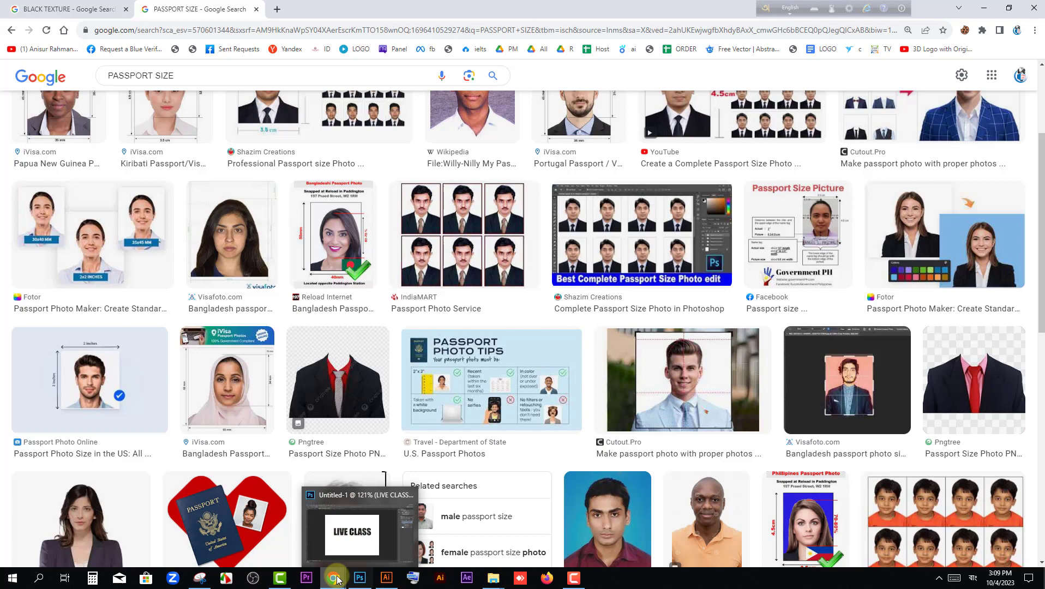
{"action": "left_click", "coordinate": [348, 533]}
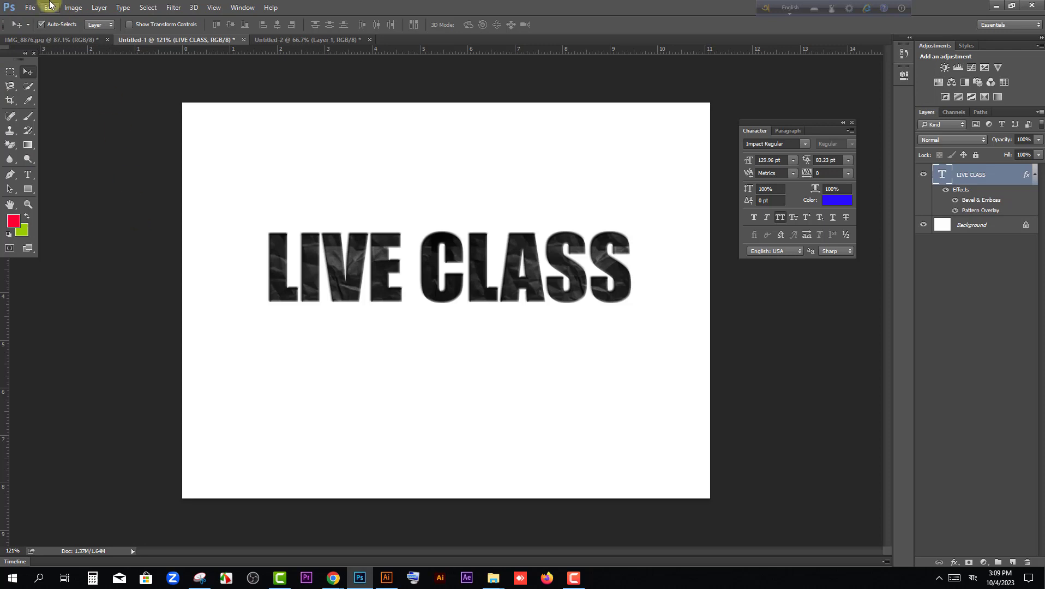
{"action": "left_click", "coordinate": [30, 7]}
{"action": "left_click", "coordinate": [38, 20]}
{"action": "left_click", "coordinate": [473, 152]}
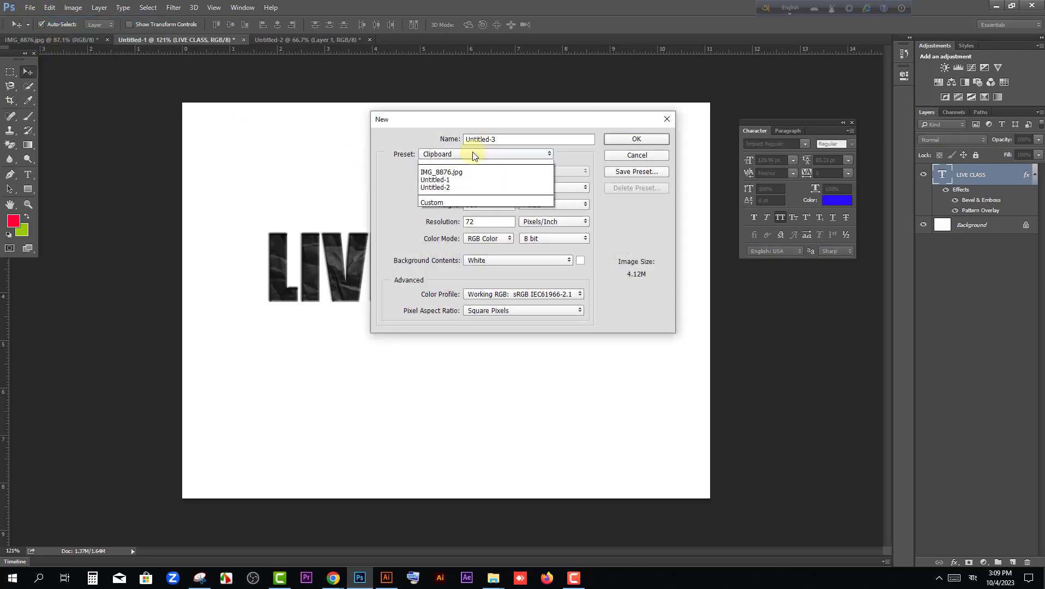
{"action": "left_click", "coordinate": [480, 192]}
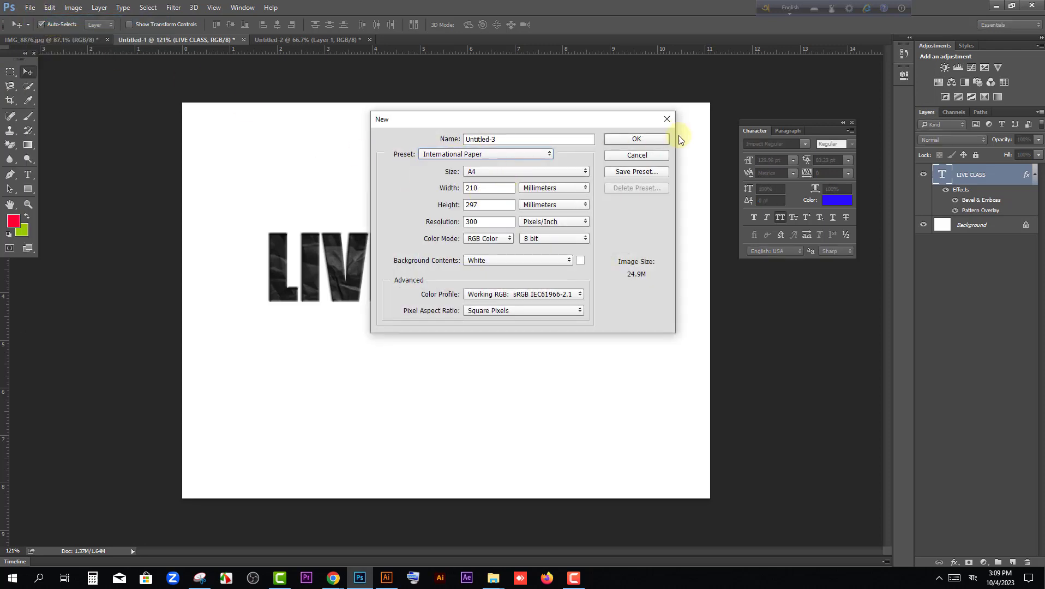
{"action": "left_click", "coordinate": [636, 139]}
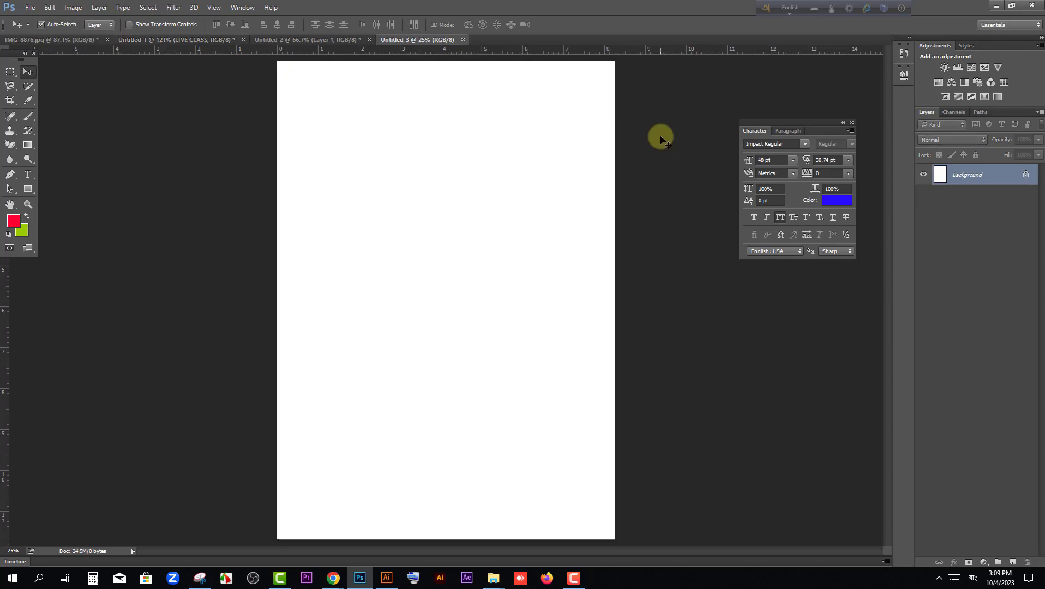
{"action": "left_click", "coordinate": [50, 8]}
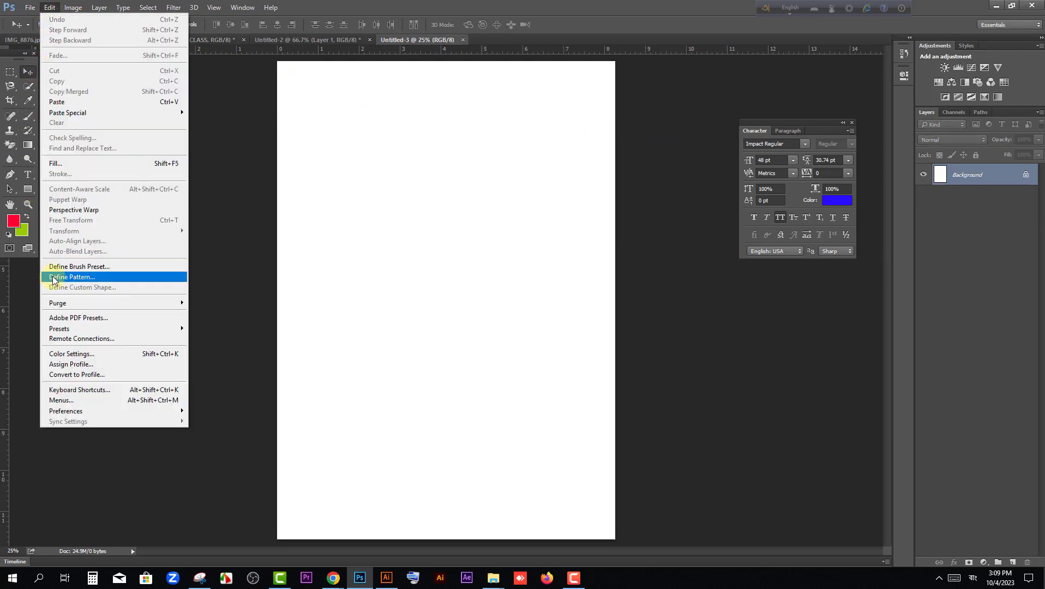
{"action": "left_click", "coordinate": [90, 278]}
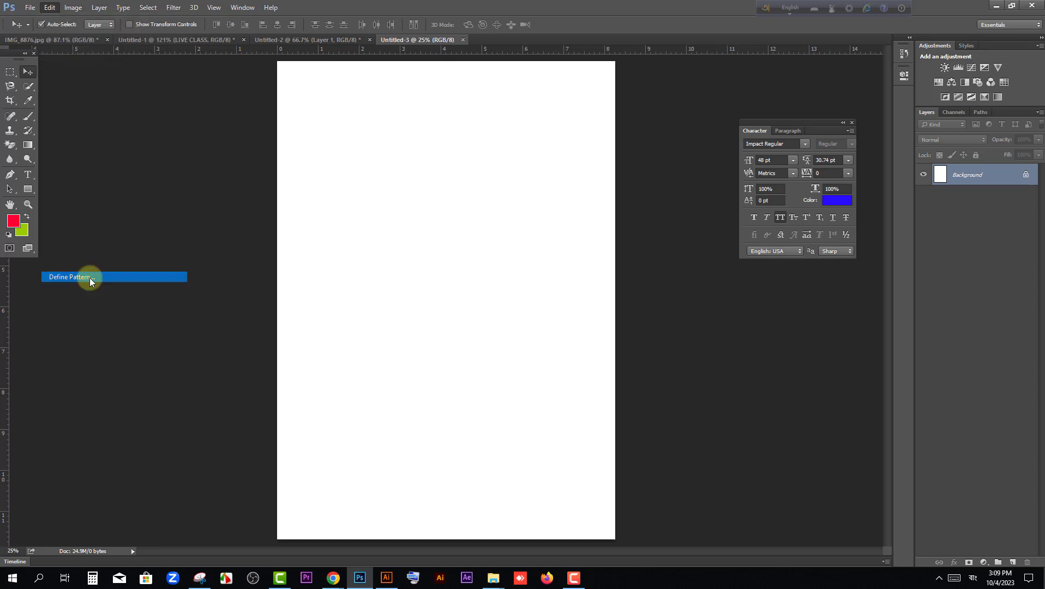
{"action": "left_click", "coordinate": [649, 172]}
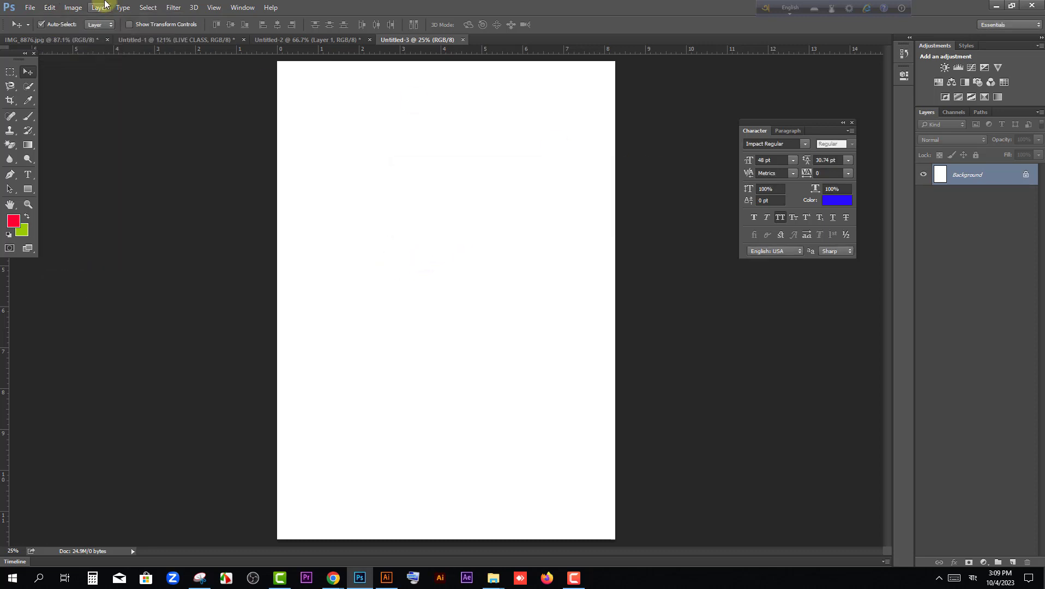
{"action": "left_click", "coordinate": [28, 8]}
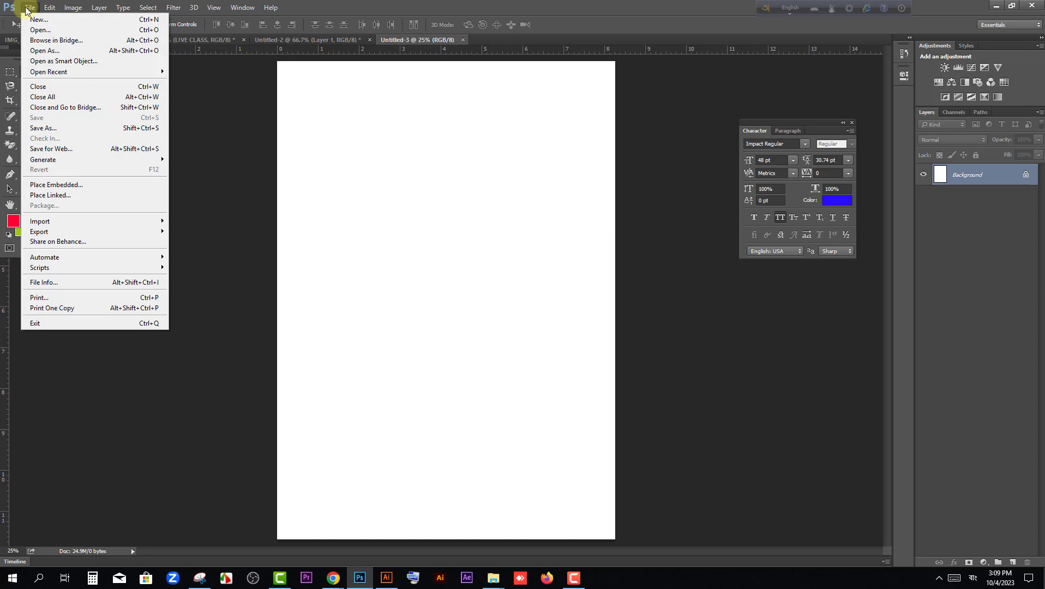
{"action": "mouse_move", "coordinate": [51, 11]}
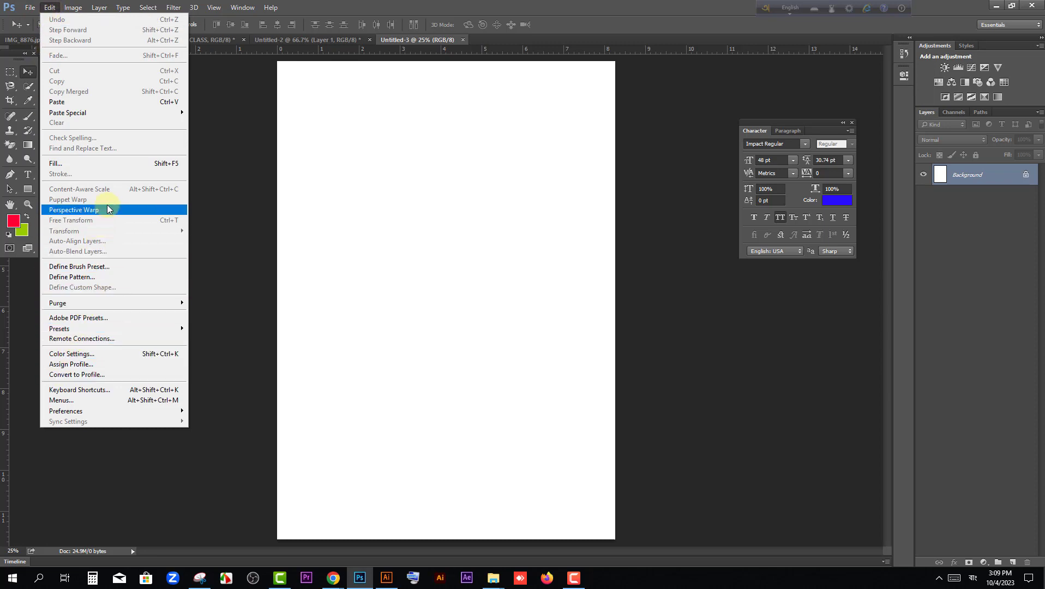
{"action": "mouse_move", "coordinate": [84, 5]}
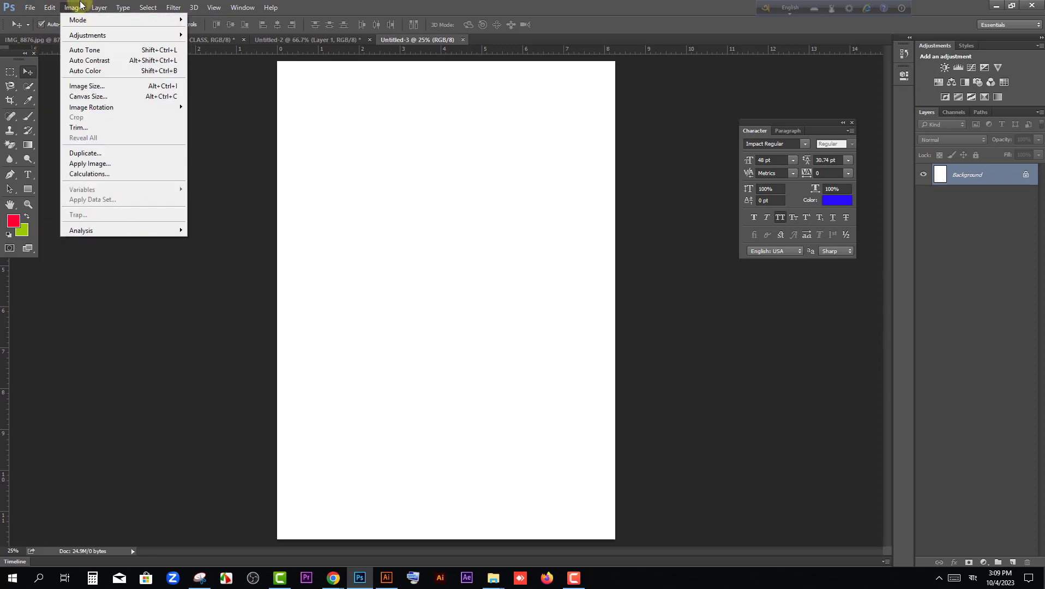
{"action": "left_click", "coordinate": [564, 280]}
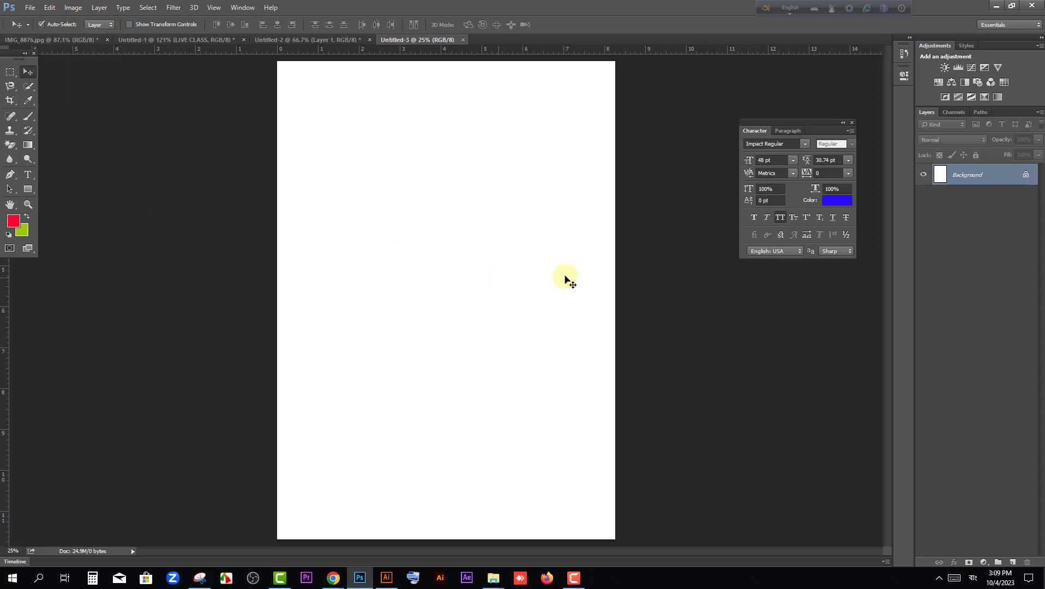
Step: Convert the locked Background of the A4 document into a regular layer named Layer 0
{"action": "right_click", "coordinate": [968, 175]}
{"action": "left_click", "coordinate": [926, 201]}
{"action": "right_click", "coordinate": [949, 173]}
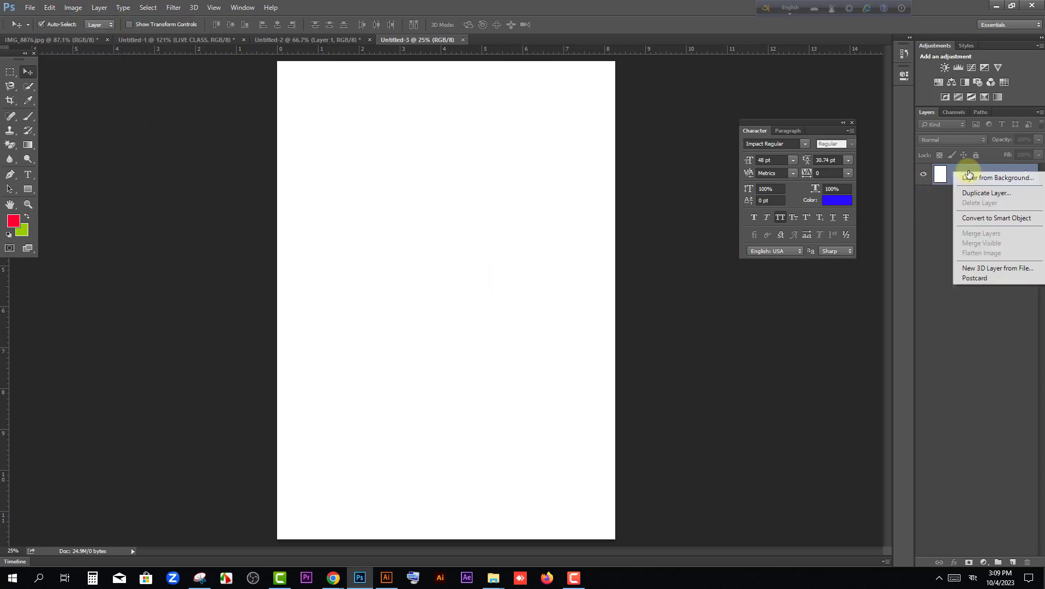
{"action": "left_click", "coordinate": [946, 175]}
{"action": "double_click", "coordinate": [946, 175]}
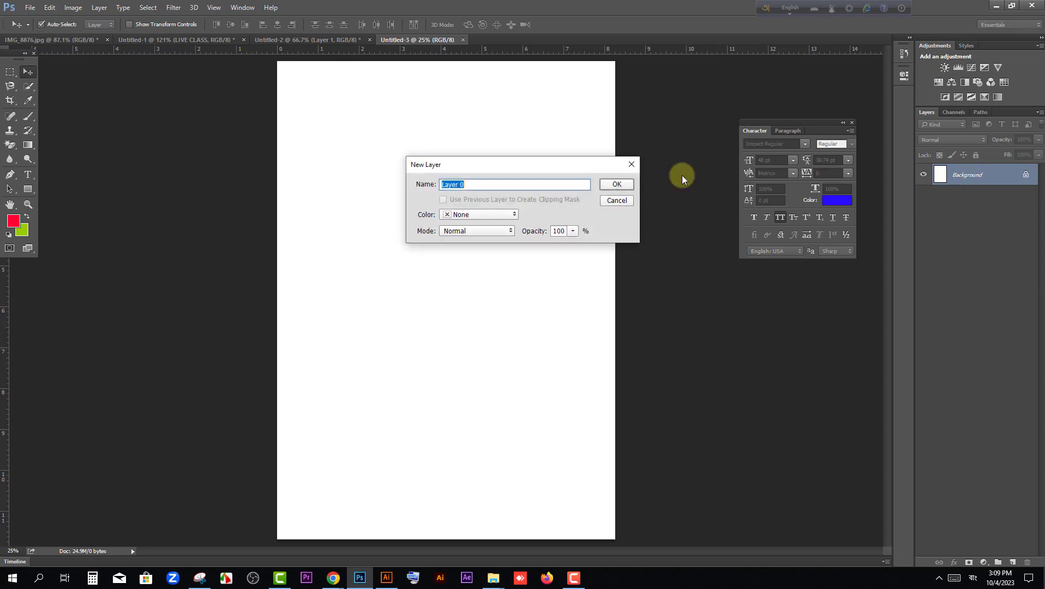
{"action": "left_click", "coordinate": [620, 187]}
Step: Add a Pattern Overlay to Layer 0 using the portrait photo with the blue background as the pattern, leaving Gradient Overlay off
{"action": "right_click", "coordinate": [957, 174]}
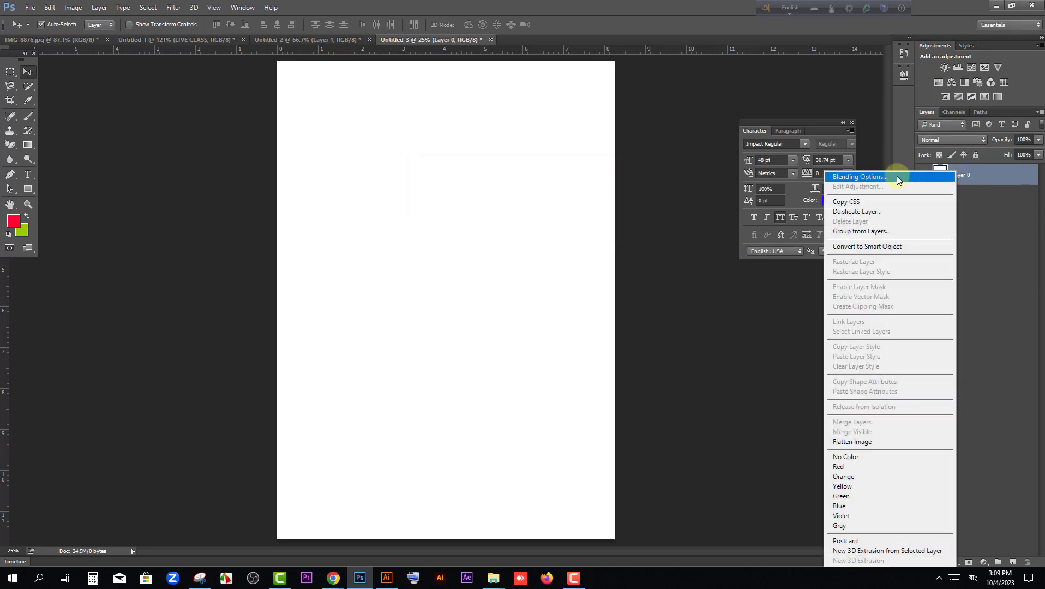
{"action": "left_click", "coordinate": [859, 177]}
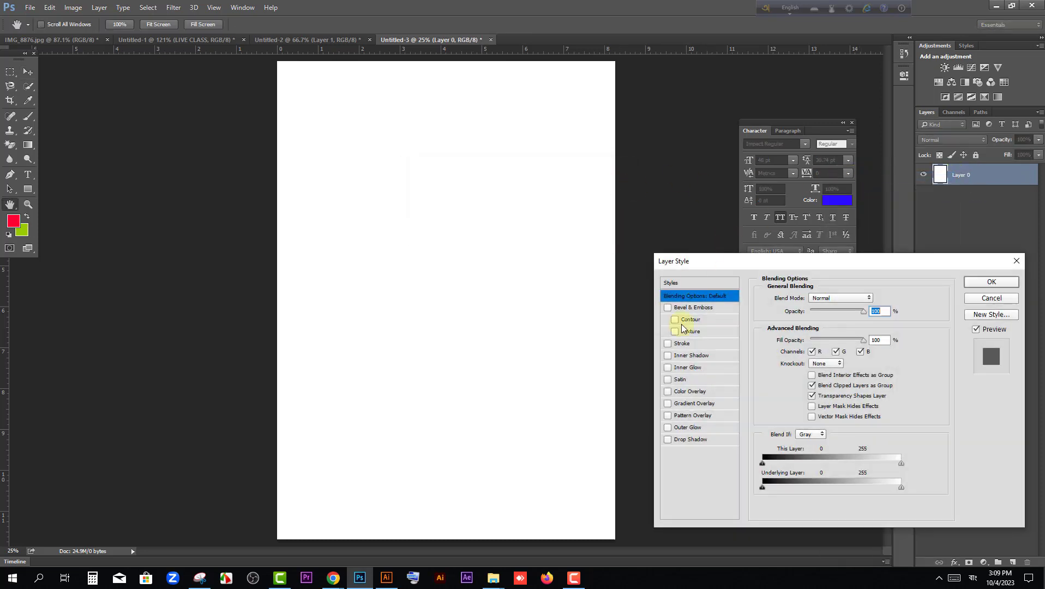
{"action": "left_click", "coordinate": [693, 405]}
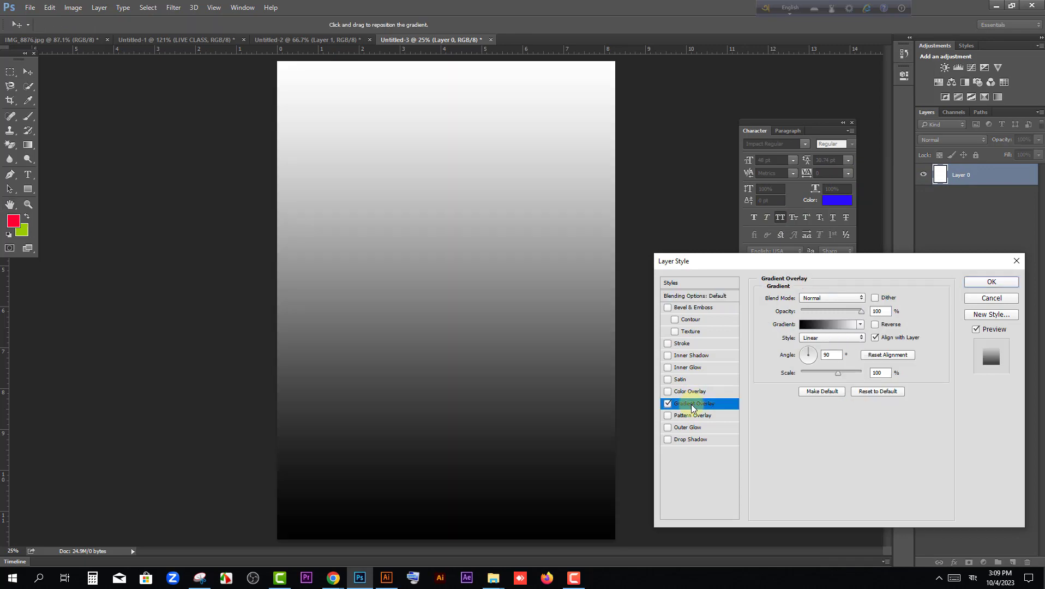
{"action": "left_click", "coordinate": [688, 416]}
{"action": "left_click", "coordinate": [690, 404]}
{"action": "left_click", "coordinate": [704, 417]}
{"action": "left_click", "coordinate": [667, 403]}
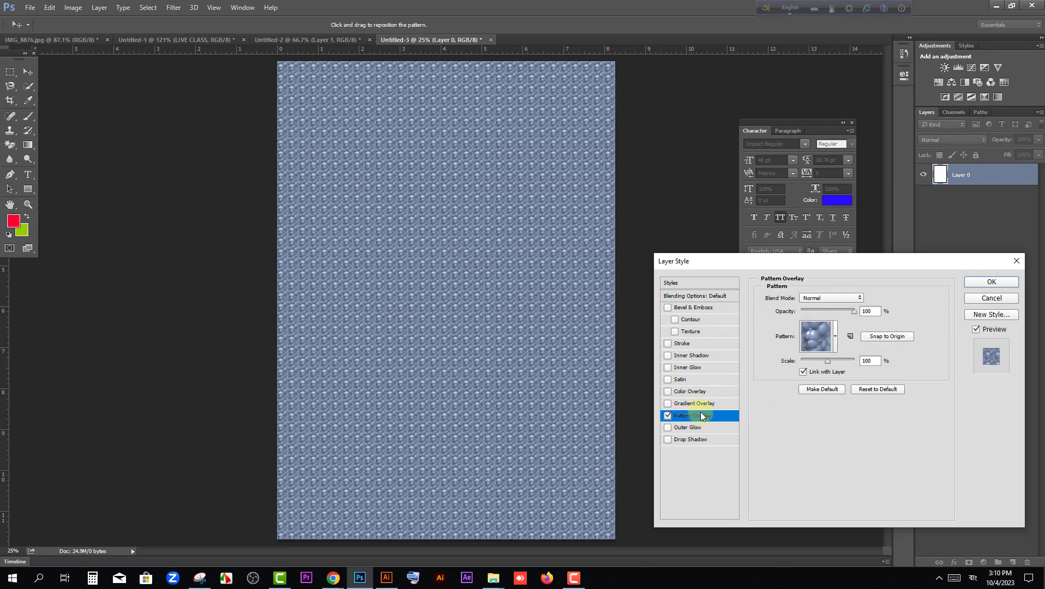
{"action": "left_click", "coordinate": [835, 336]}
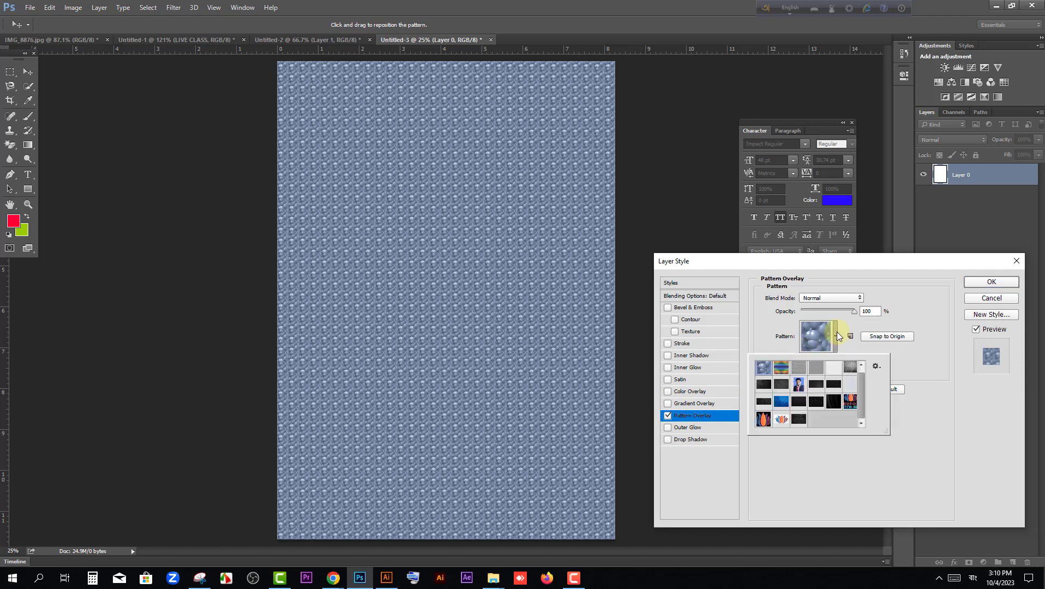
{"action": "left_click", "coordinate": [797, 385]}
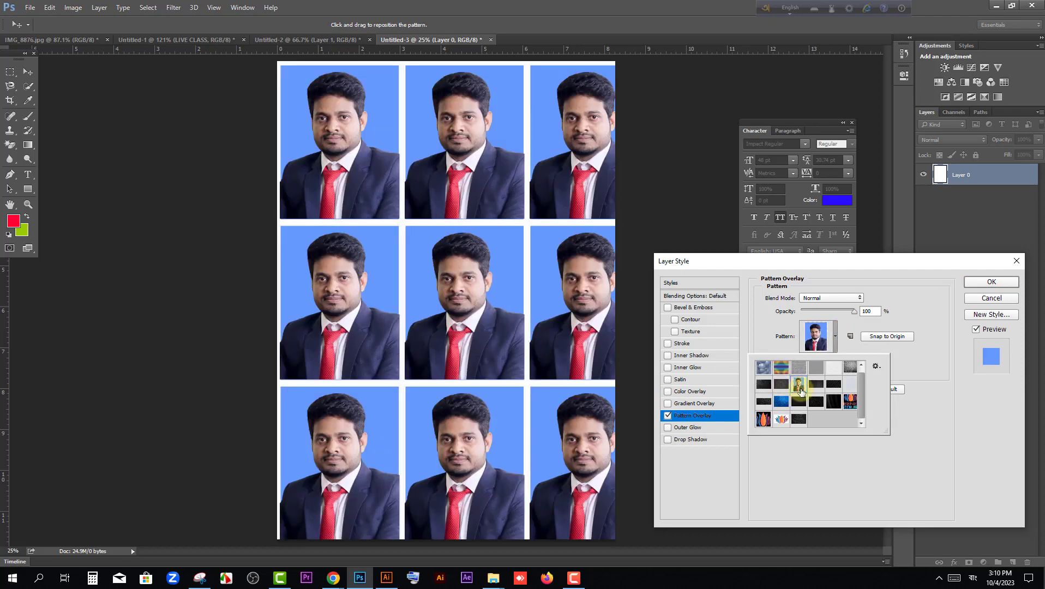
{"action": "left_click", "coordinate": [927, 375]}
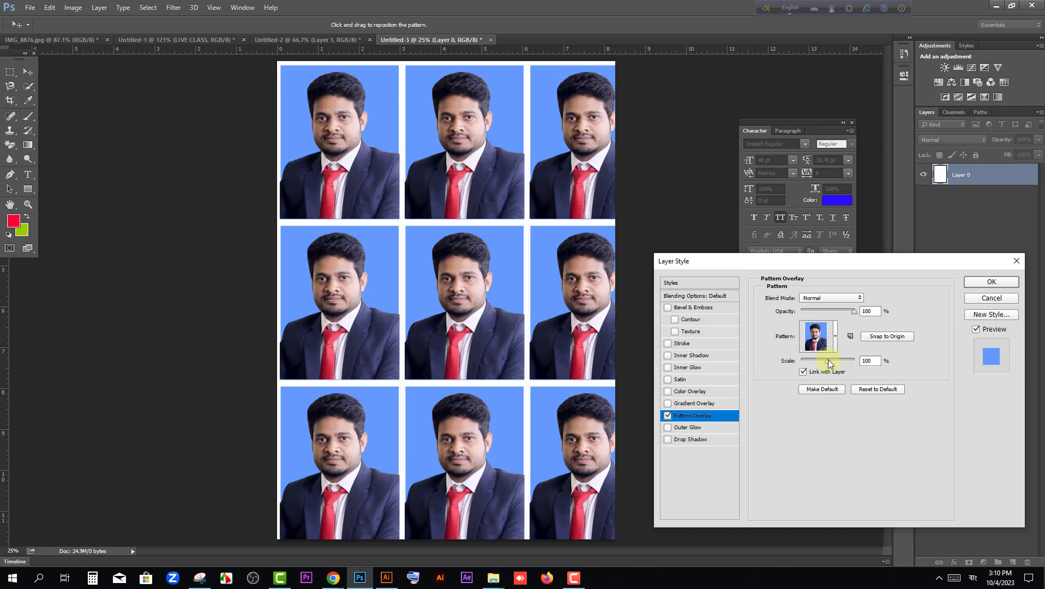
Step: Scale the portrait pattern overlay to about 51% so more photos fit across the A4 page, and apply the layer style
{"action": "left_click_drag", "start_coordinate": [829, 364], "coordinate": [816, 361]}
{"action": "left_click", "coordinate": [376, 233]}
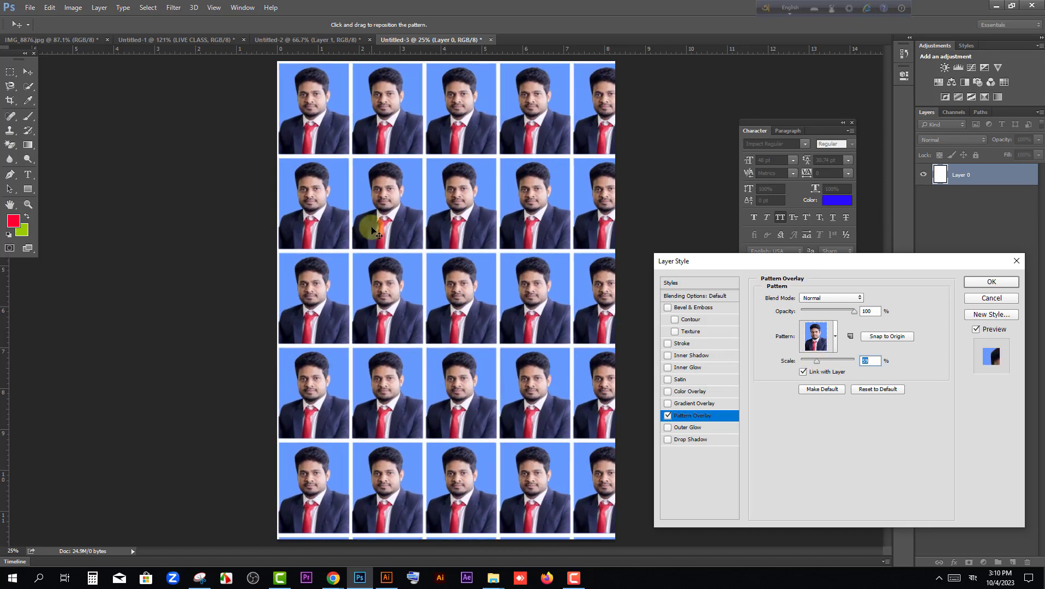
{"action": "left_click", "coordinate": [482, 178]}
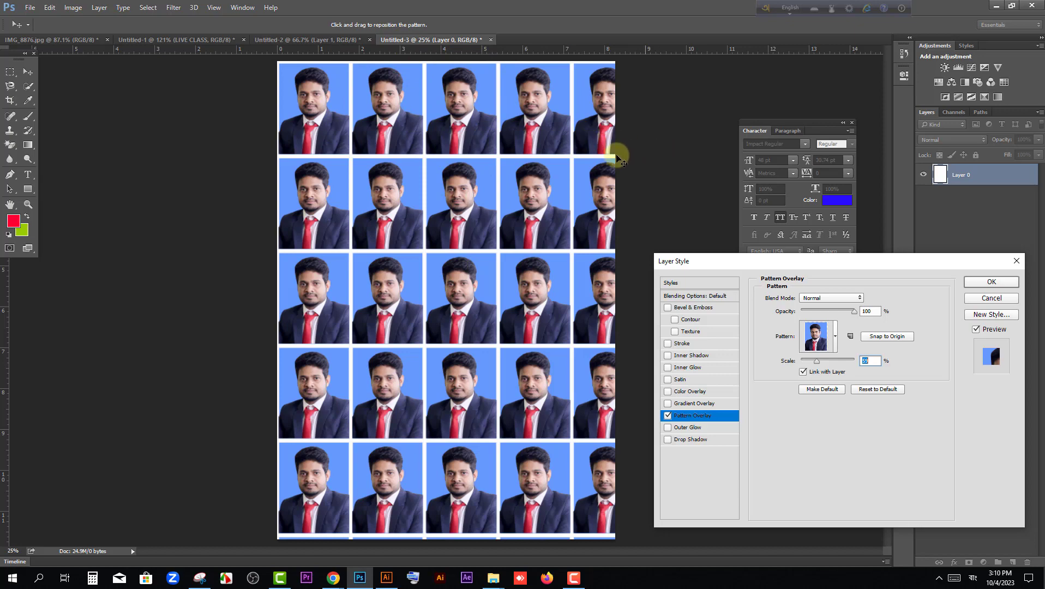
{"action": "mouse_move", "coordinate": [819, 359]}
{"action": "left_mouse_down"}
{"action": "mouse_move", "coordinate": [786, 358]}
{"action": "mouse_move", "coordinate": [834, 363]}
{"action": "mouse_move", "coordinate": [804, 359]}
{"action": "left_mouse_up"}
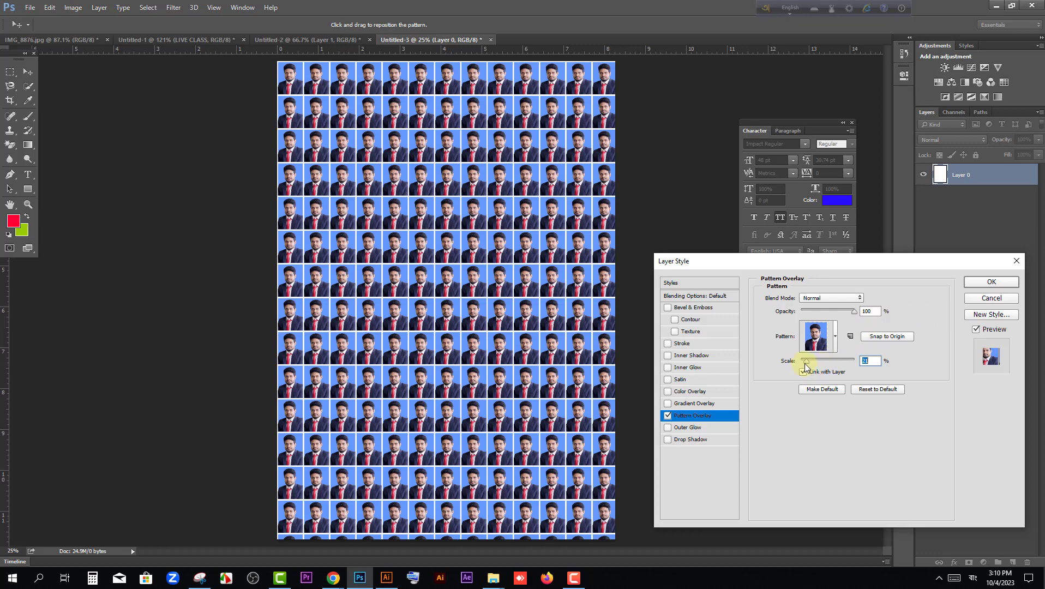
{"action": "left_click_drag", "start_coordinate": [804, 363], "coordinate": [814, 363]}
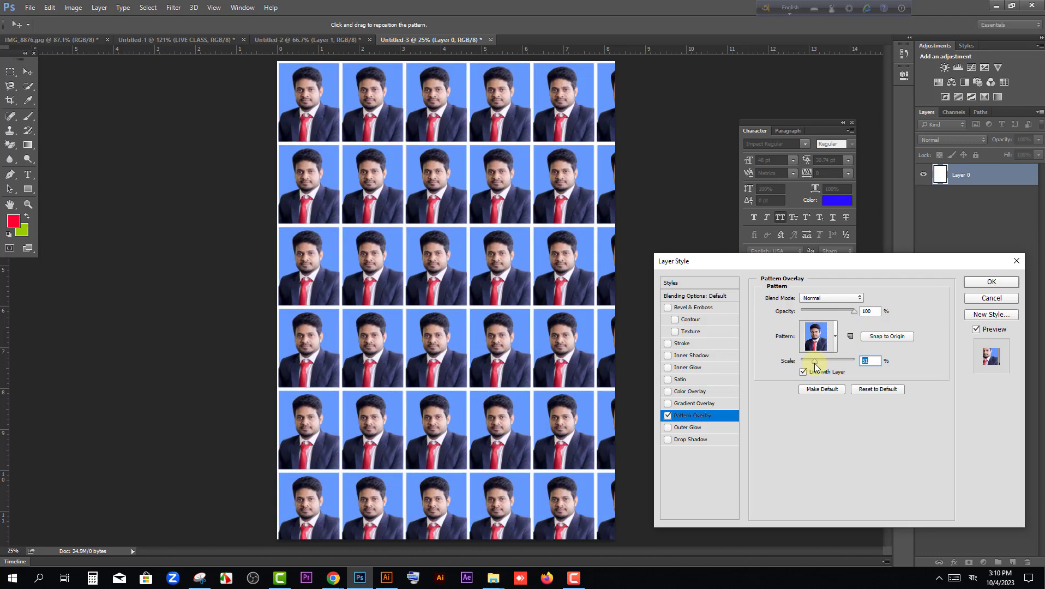
{"action": "left_click", "coordinate": [988, 281]}
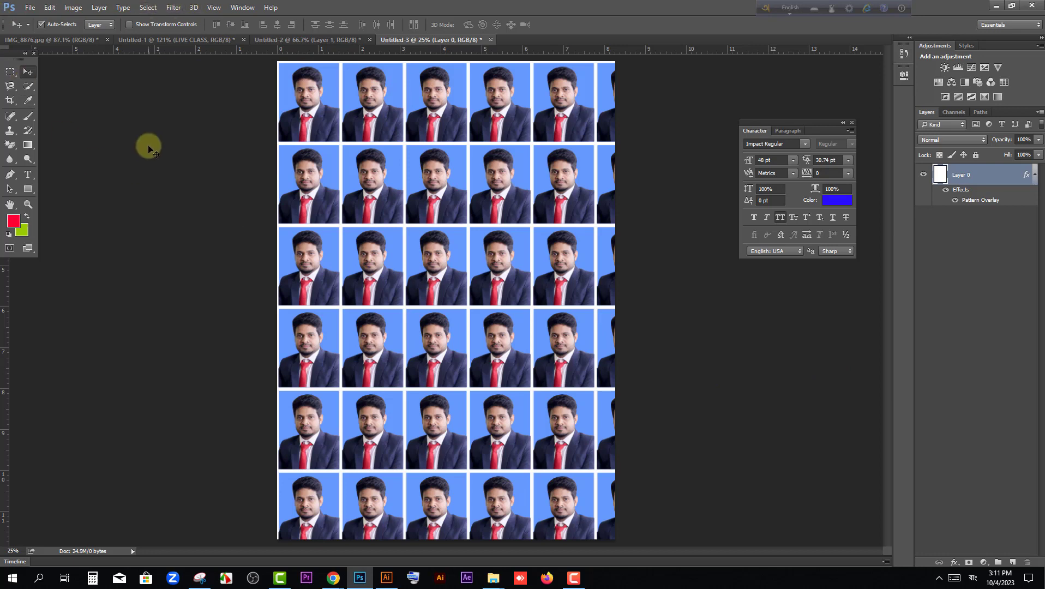
{"action": "left_click", "coordinate": [76, 7]}
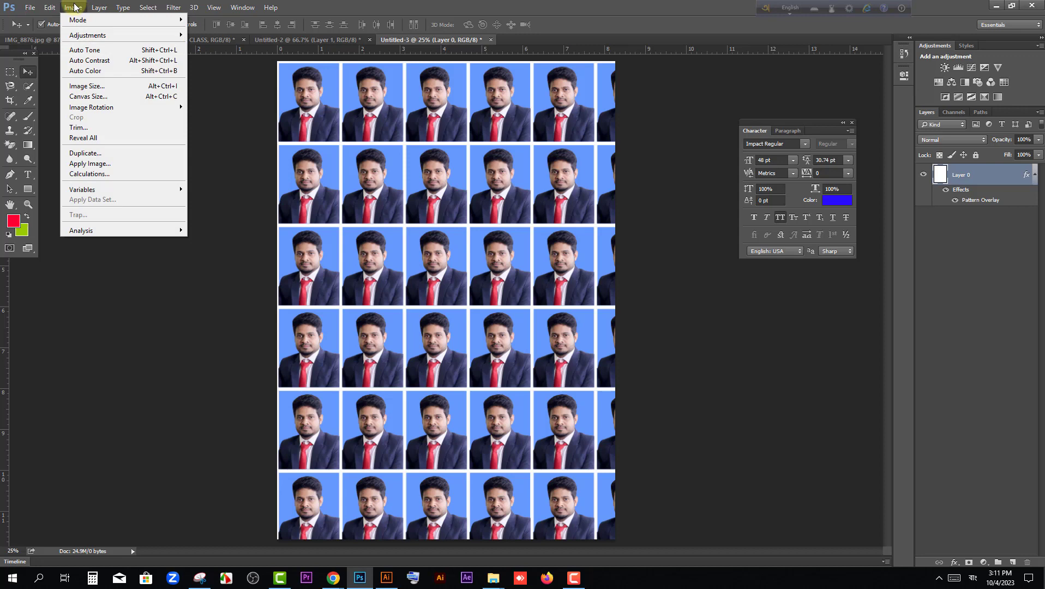
{"action": "mouse_move", "coordinate": [48, 7]}
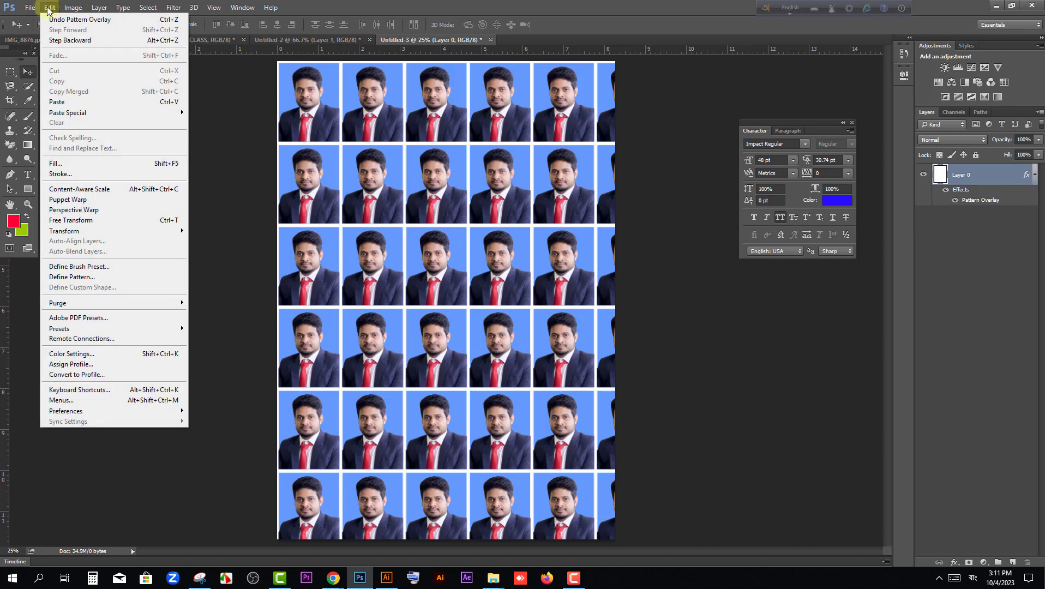
{"action": "left_click", "coordinate": [245, 158]}
Step: In IMG_8876.jpg, convert the Background into a regular layer named Layer 0 and flip it horizontally
{"action": "left_click", "coordinate": [72, 39]}
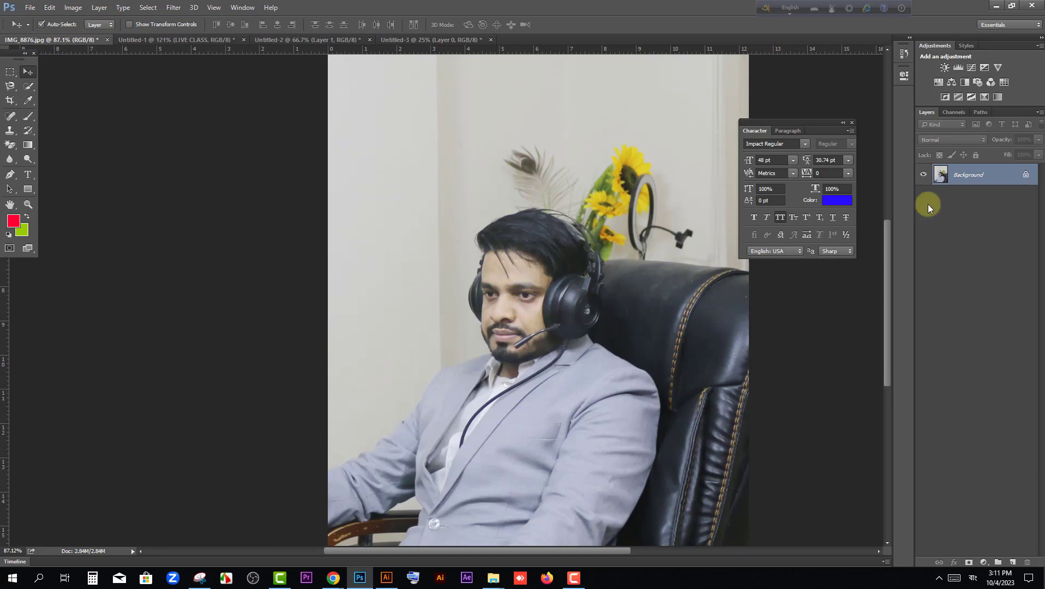
{"action": "double_click", "coordinate": [968, 174]}
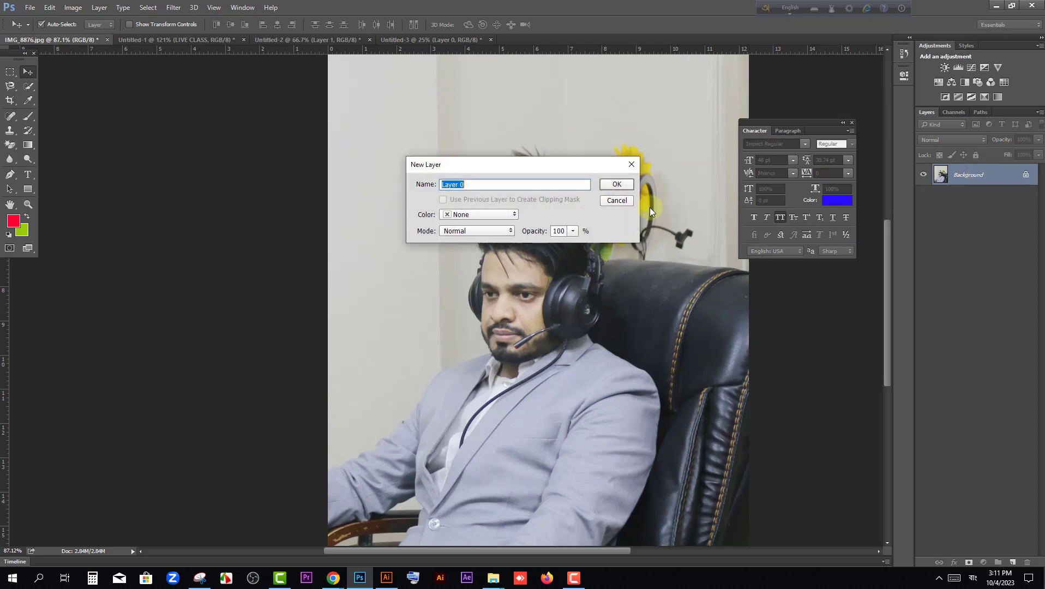
{"action": "left_click", "coordinate": [617, 184]}
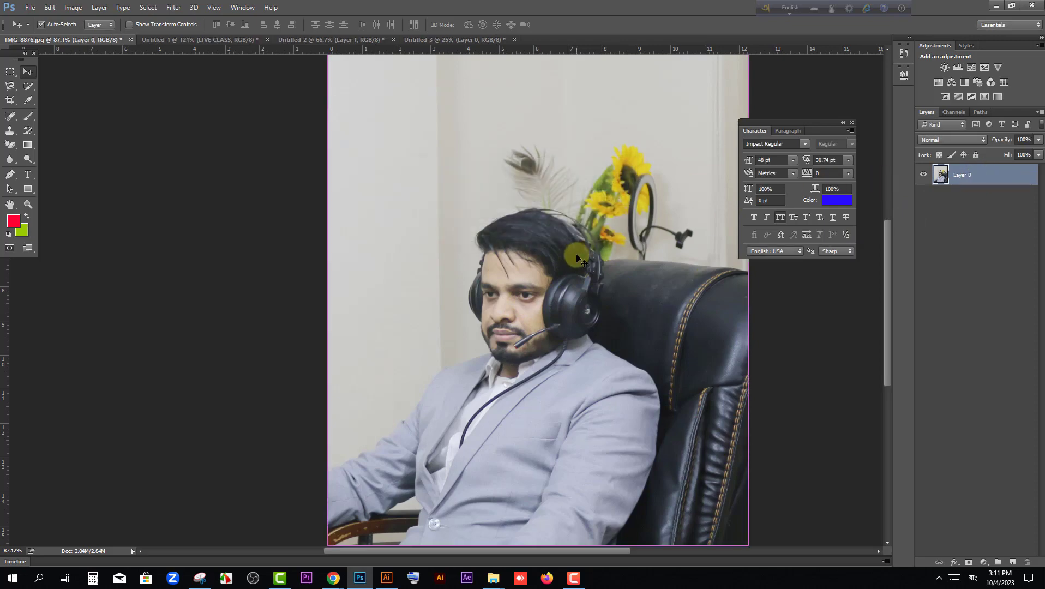
{"action": "key", "text": "ctrl+t"}
{"action": "right_click", "coordinate": [556, 249]}
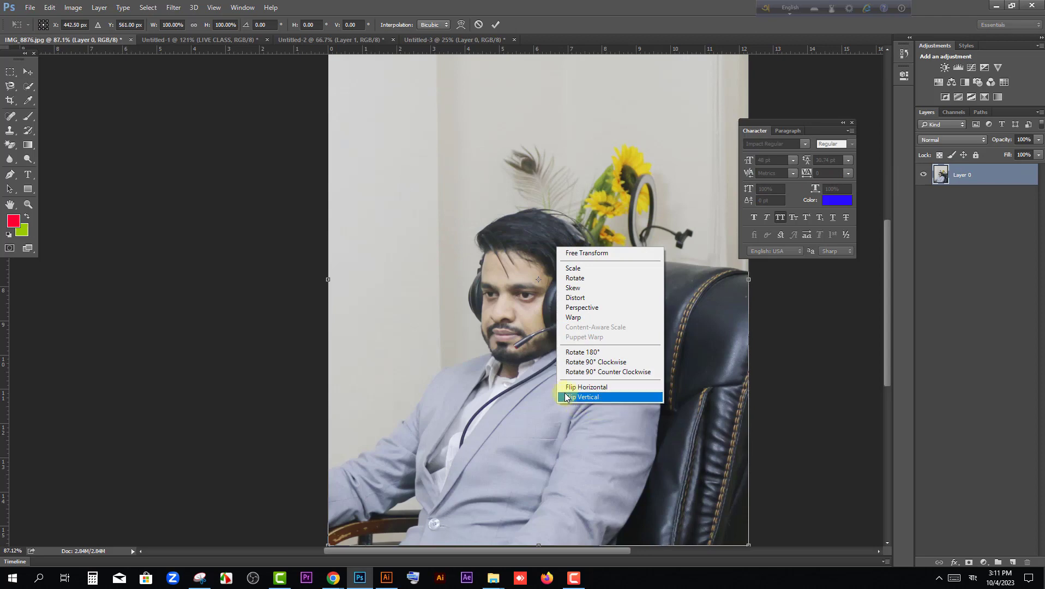
{"action": "left_click", "coordinate": [609, 388]}
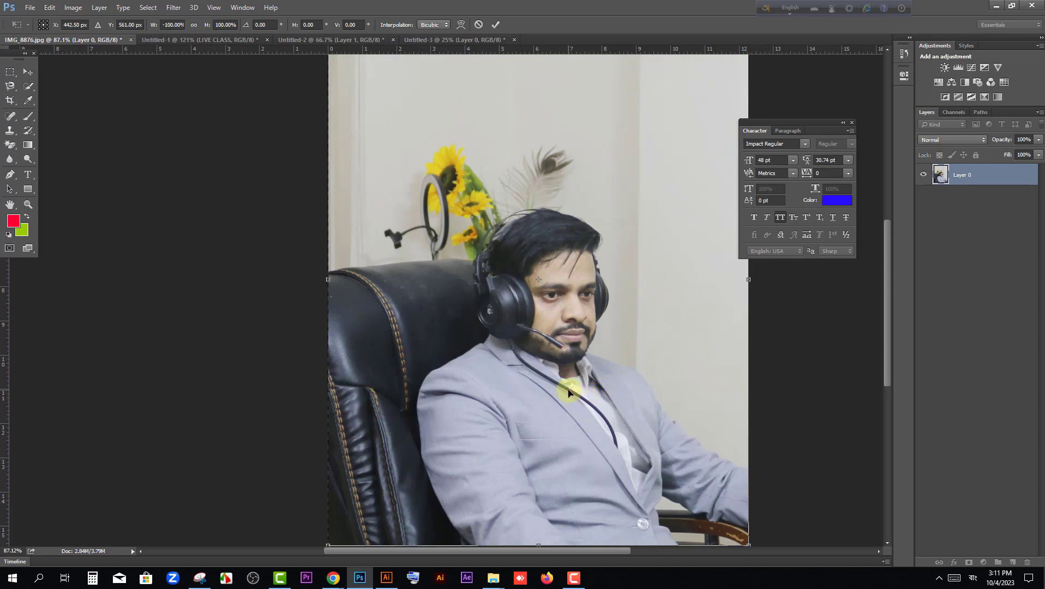
{"action": "key", "text": "Return"}
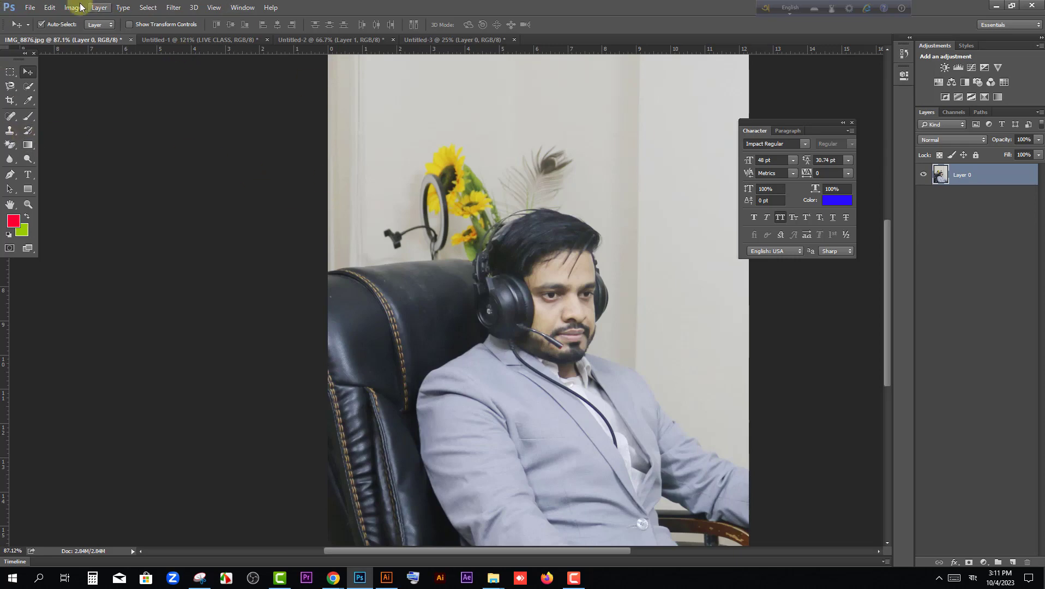
Step: Minimize Photoshop and Chrome, view the Photoshop Course folder in File Explorer, and return to the desktop
{"action": "left_click", "coordinate": [996, 6]}
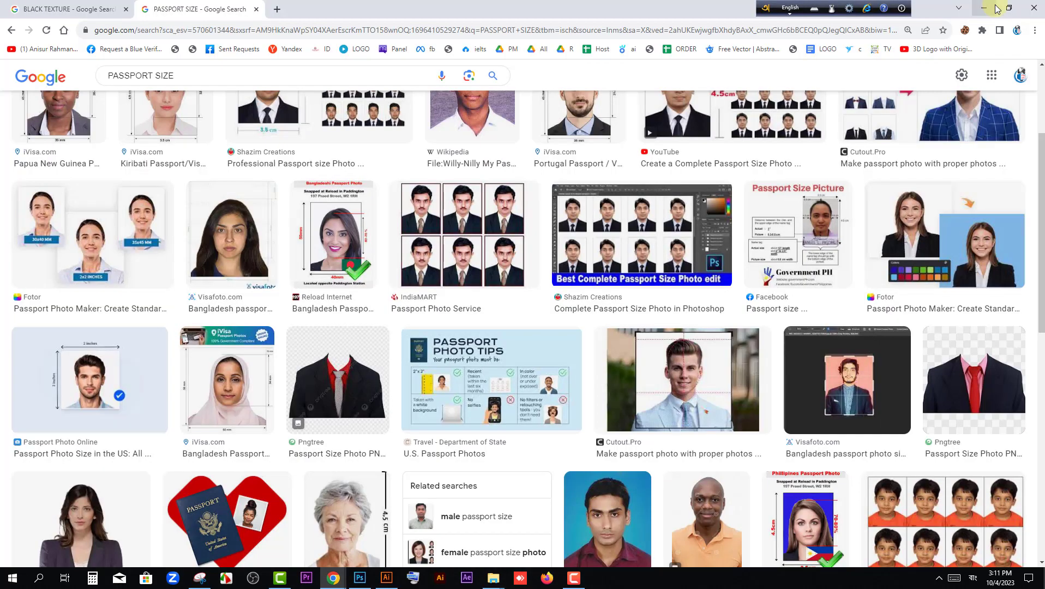
{"action": "left_click", "coordinate": [995, 7]}
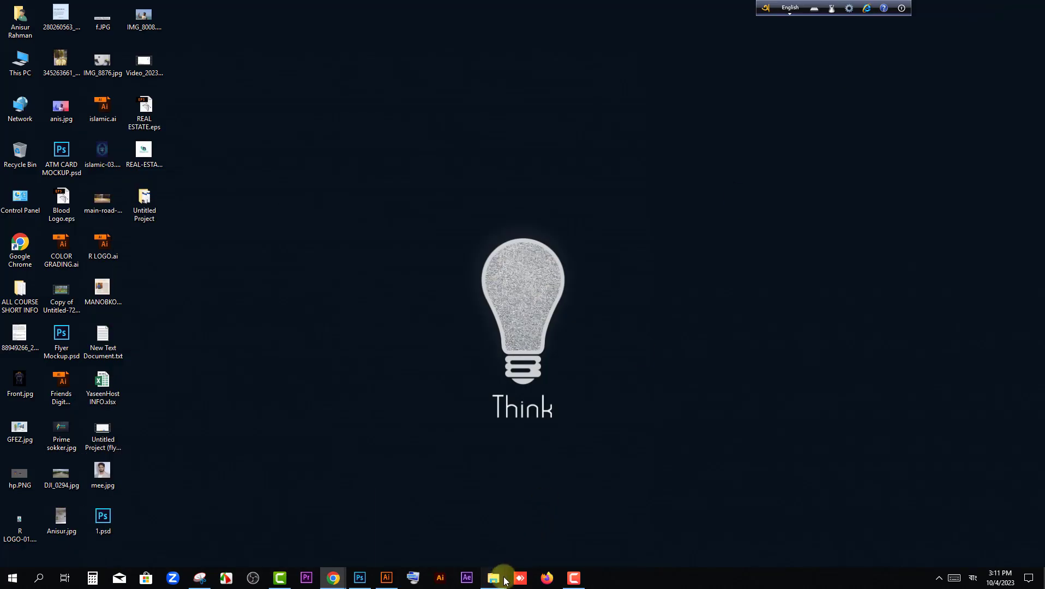
{"action": "mouse_move", "coordinate": [496, 574]}
{"action": "left_click", "coordinate": [551, 540]}
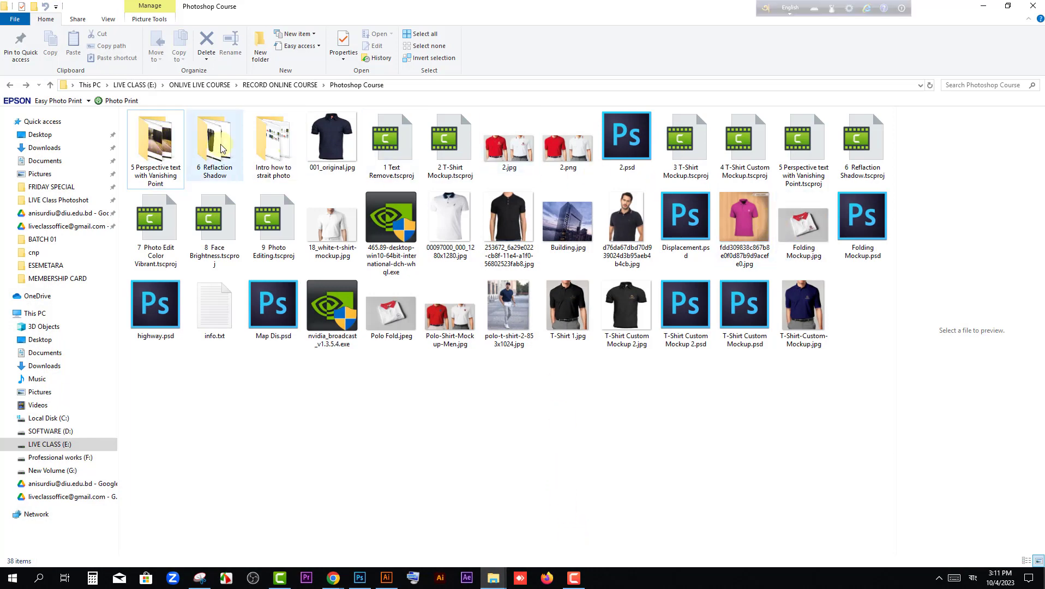
{"action": "left_click", "coordinate": [984, 6]}
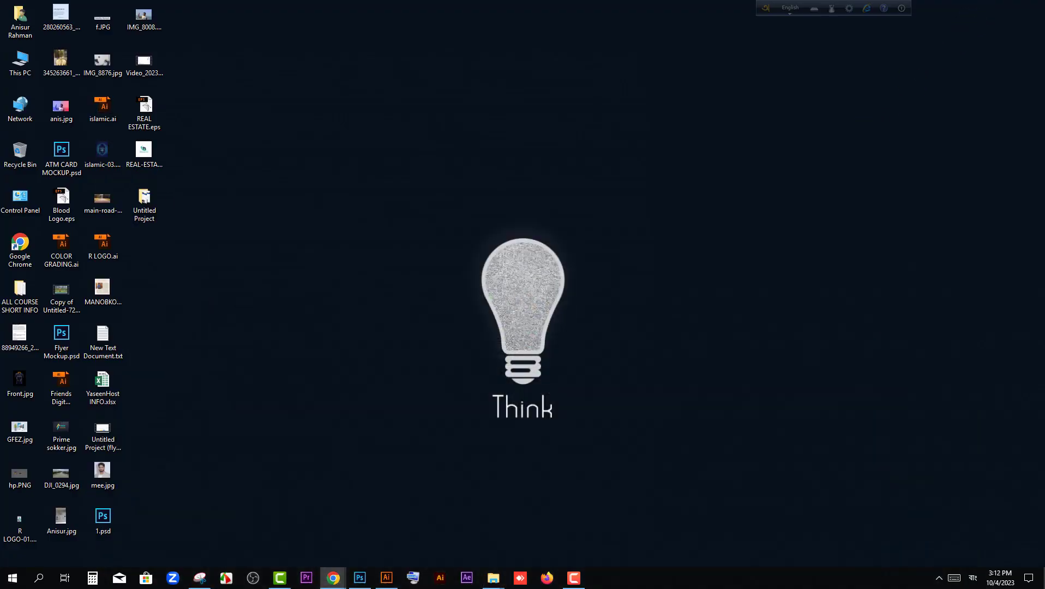